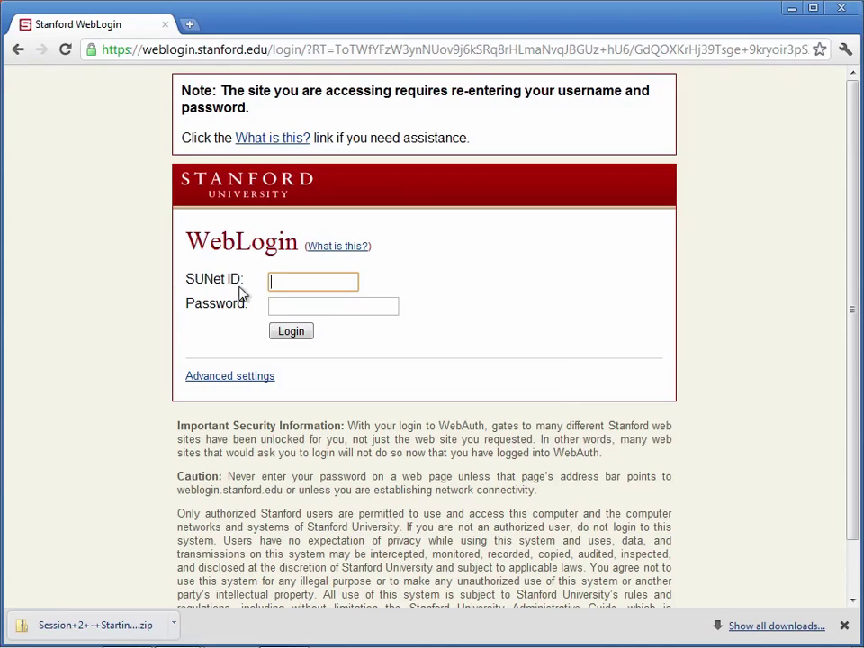
Sign in to Stanford Coursework with the SUNet ID and password, re-entering the password after a failed attempt
key(Tab)
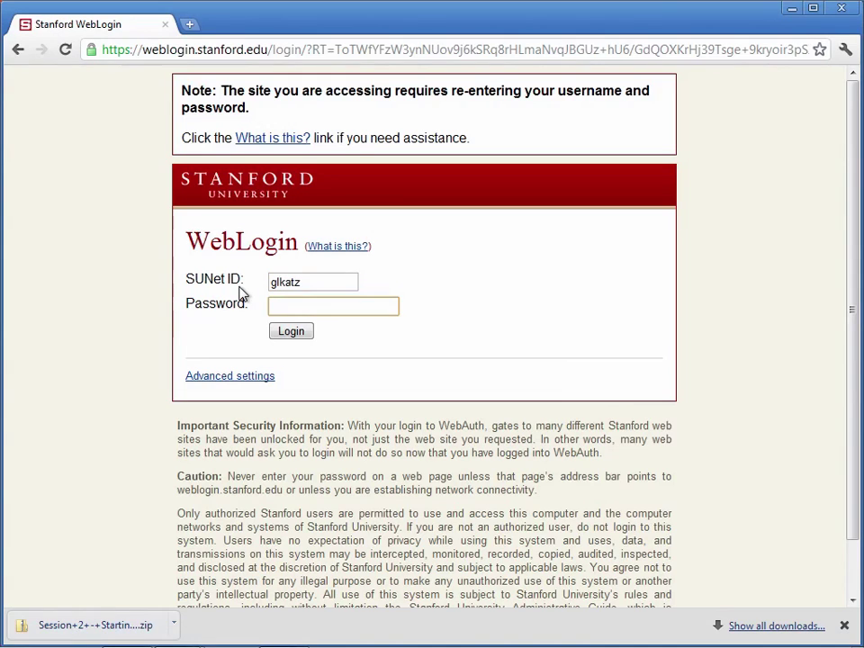
text(**********)
key(Return)
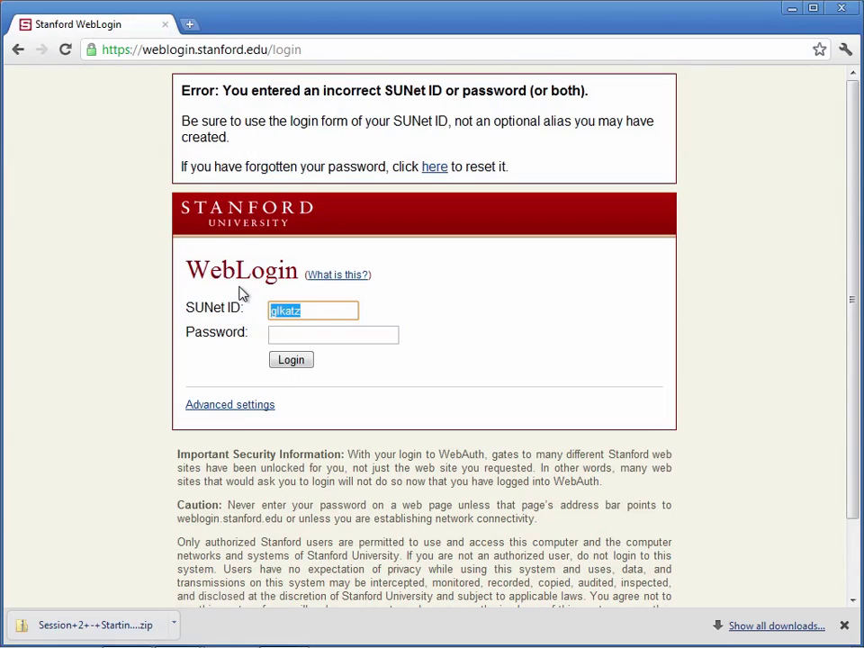
click(319, 338)
text(*)
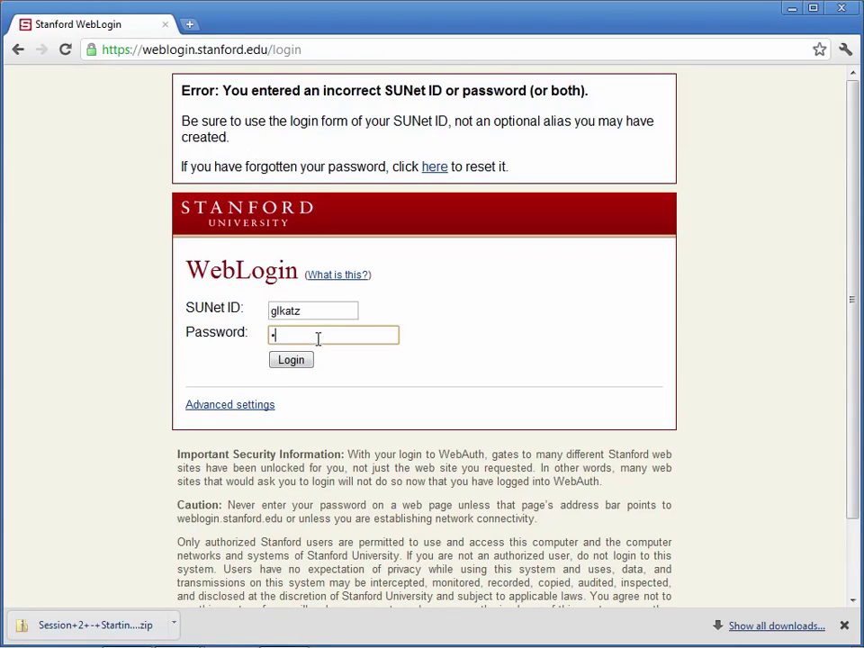
text(********)
key(Return)
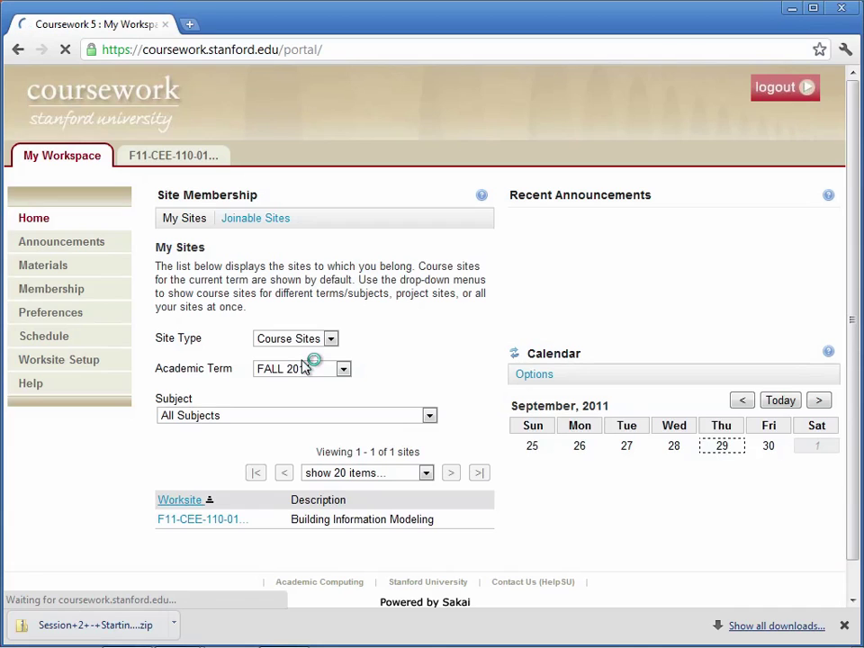
Go to the CEE 110 course site's Materials and open the Session 2 folder
click(45, 266)
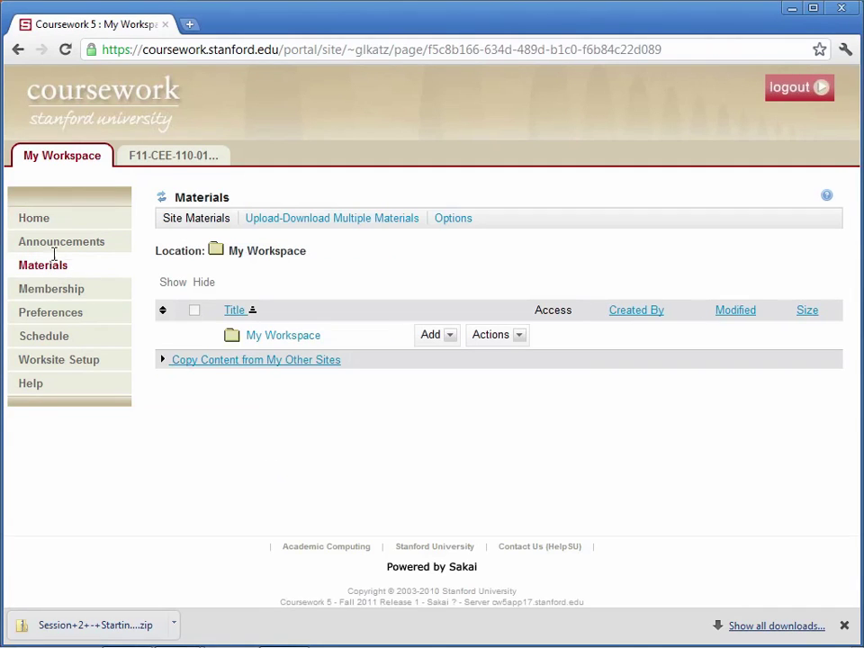
click(148, 162)
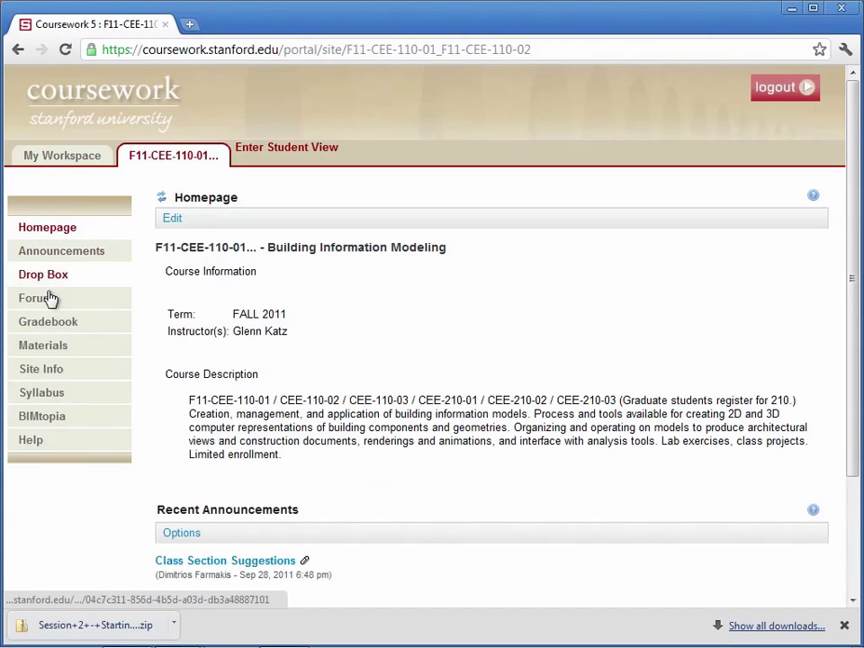
click(50, 353)
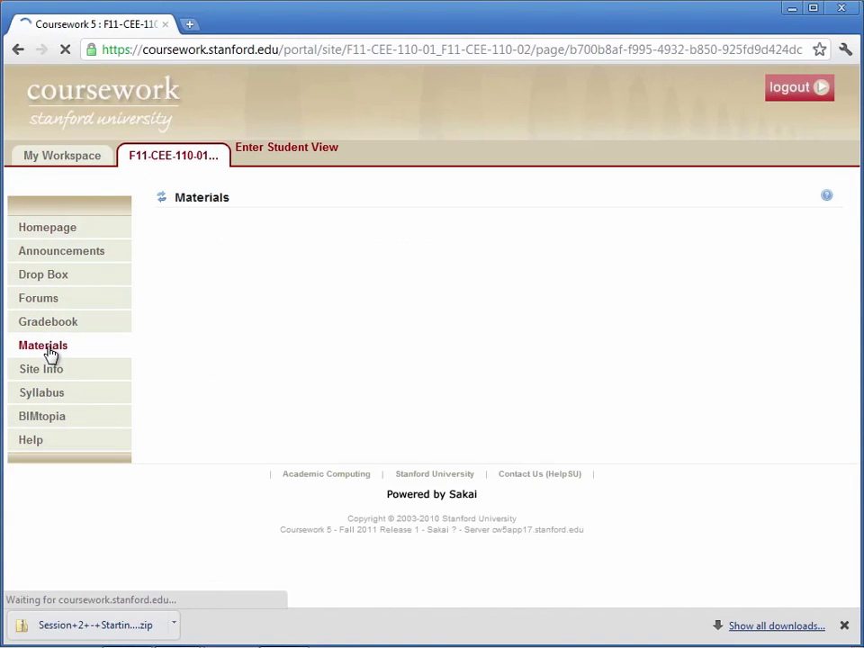
scroll(282, 483, down, 5)
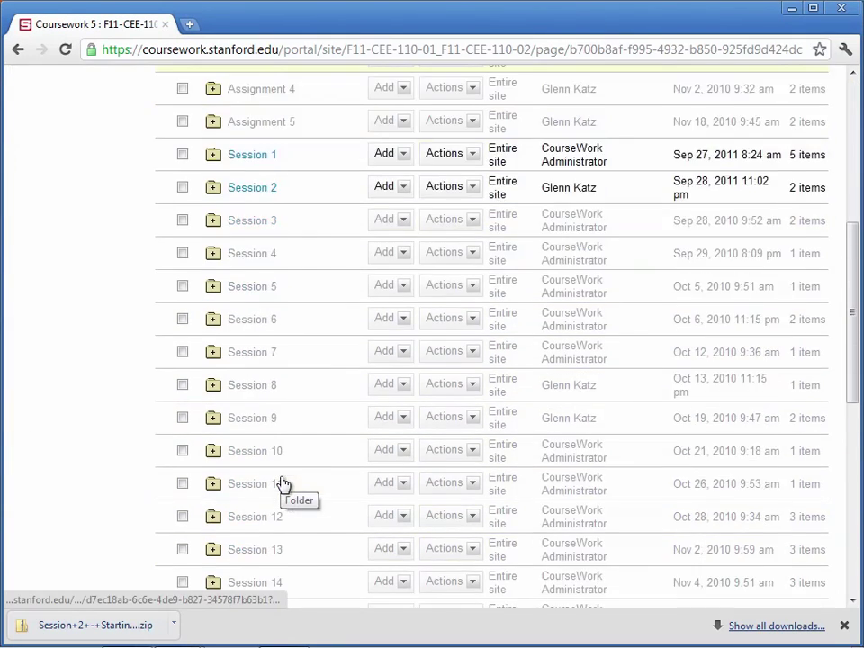
click(243, 189)
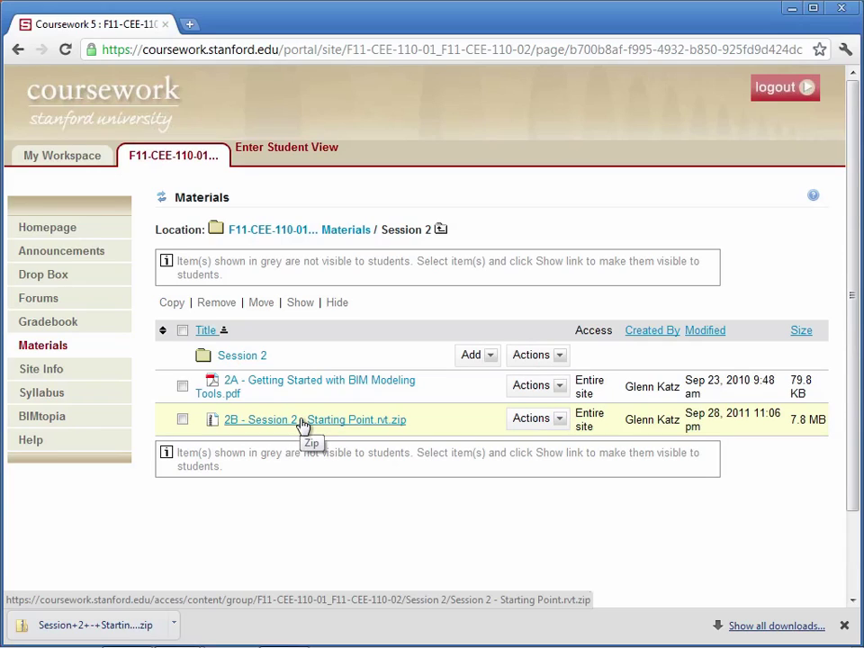
Download the 2B Starting Point .rvt.zip and show it in the Downloads folder
click(303, 428)
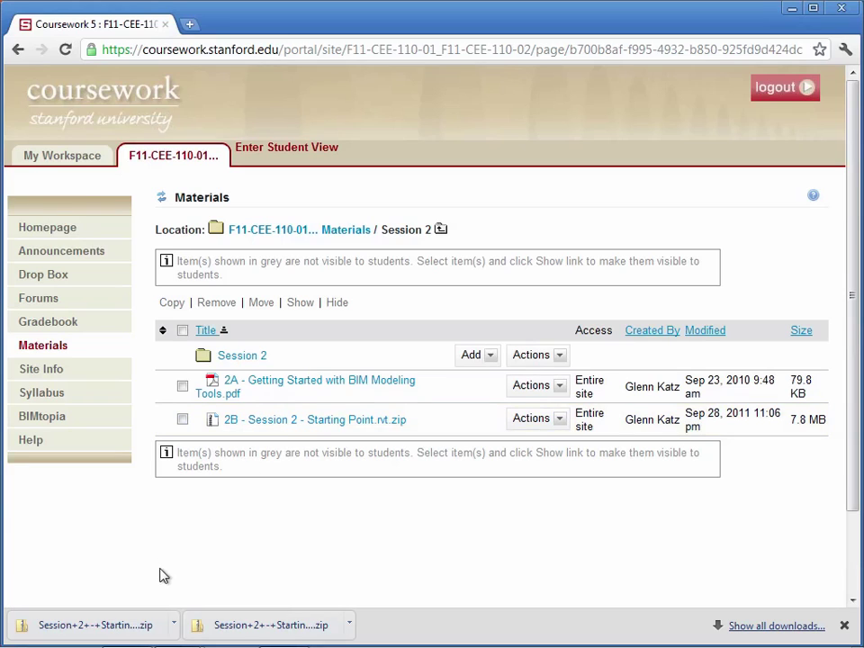
click(176, 632)
click(207, 607)
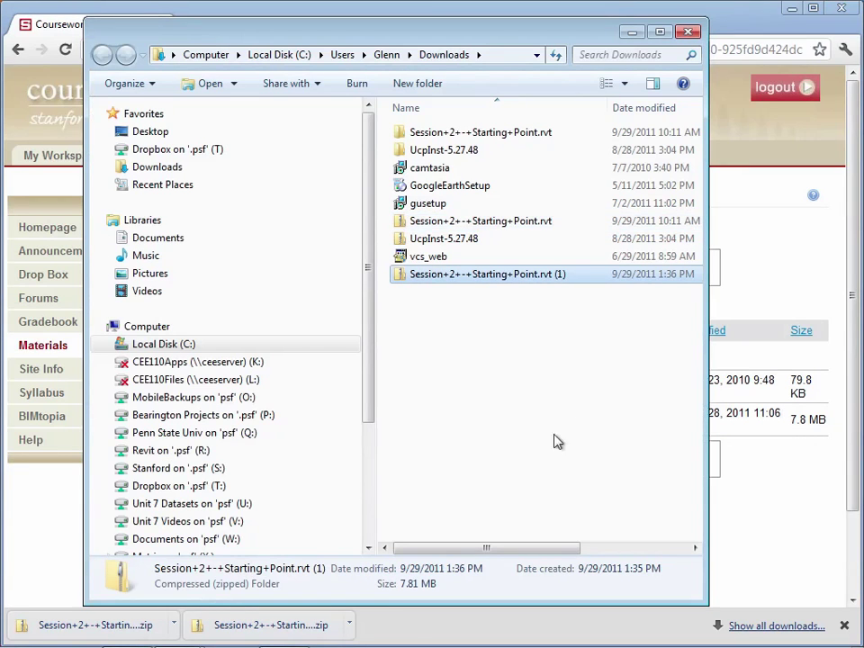
Extract the Starting Point zip into its suggested folder and select the Session 2 - Starting Point project
click(493, 338)
click(442, 281)
right_click(441, 282)
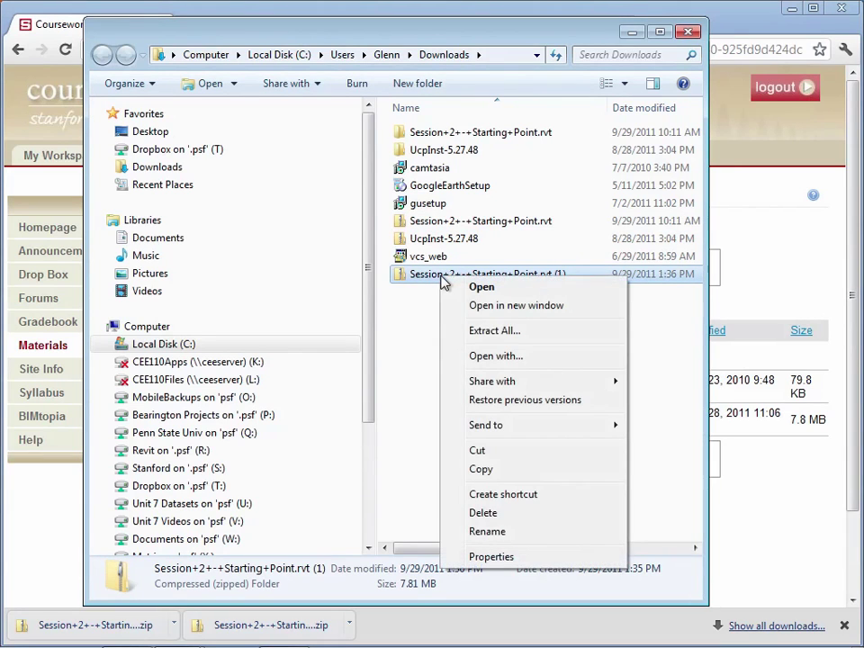
click(481, 332)
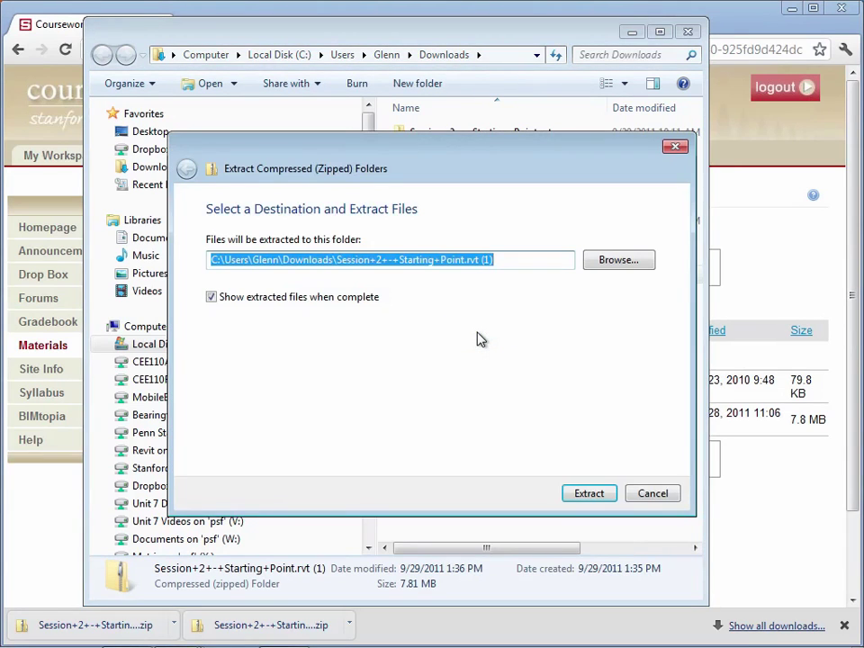
click(583, 494)
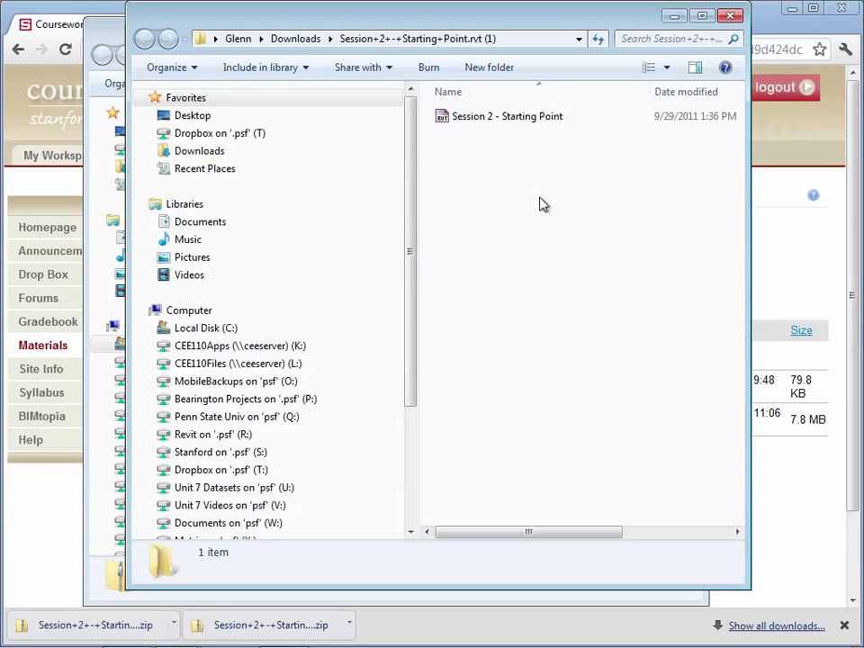
click(529, 126)
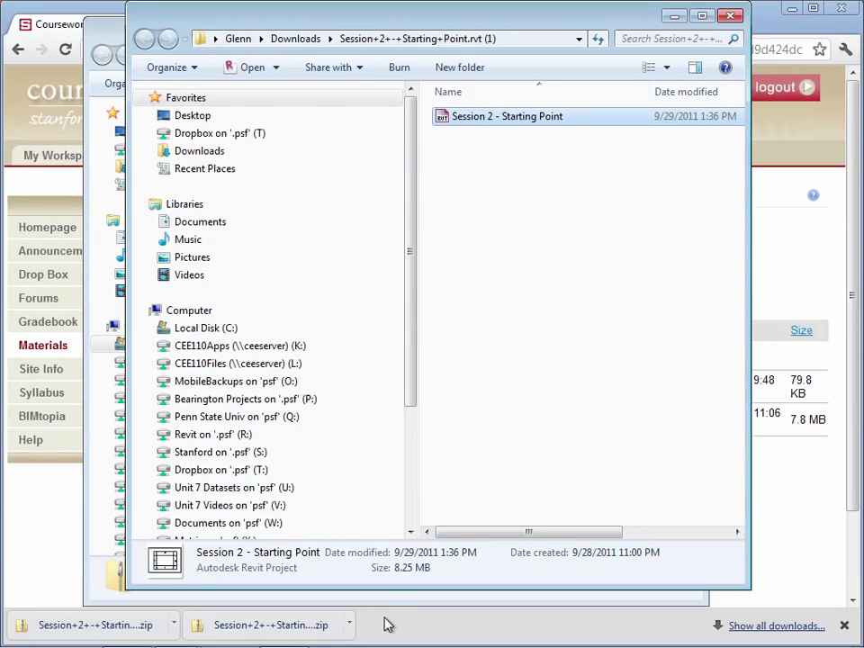
In Revit, open Session 2 - Starting Point from the S: drive's CEE 110 > Session 2 - 2011 folder
mouse_move(381, 642)
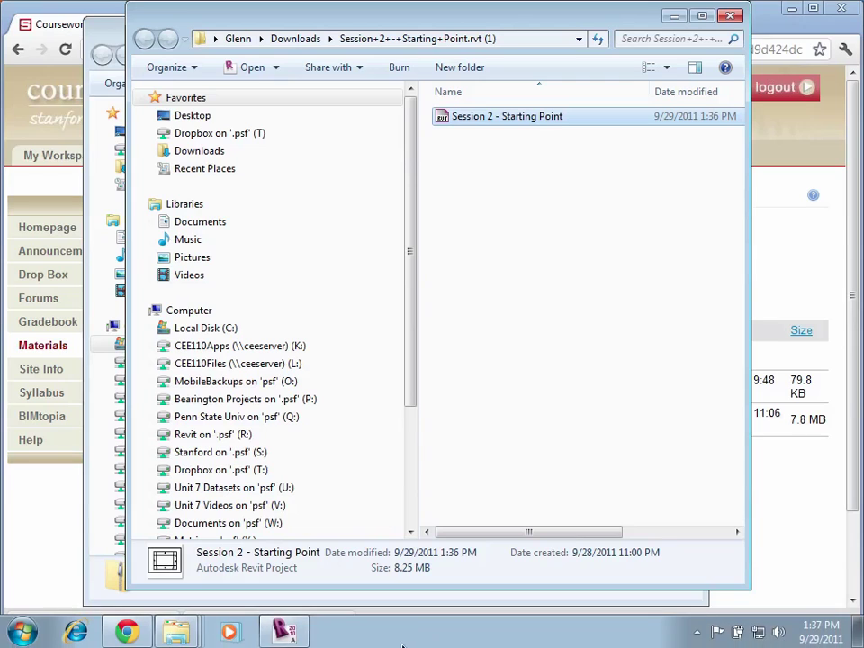
click(286, 633)
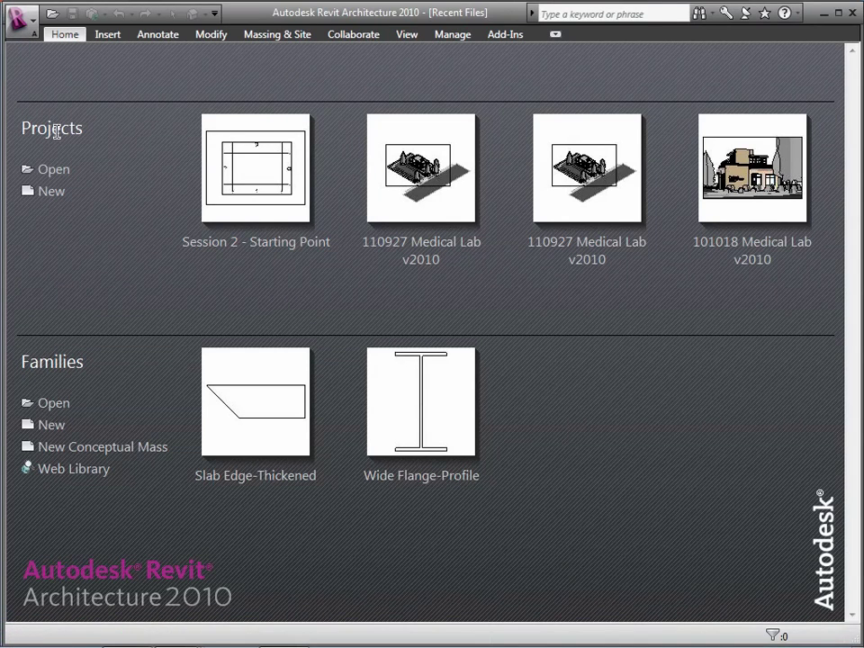
click(54, 170)
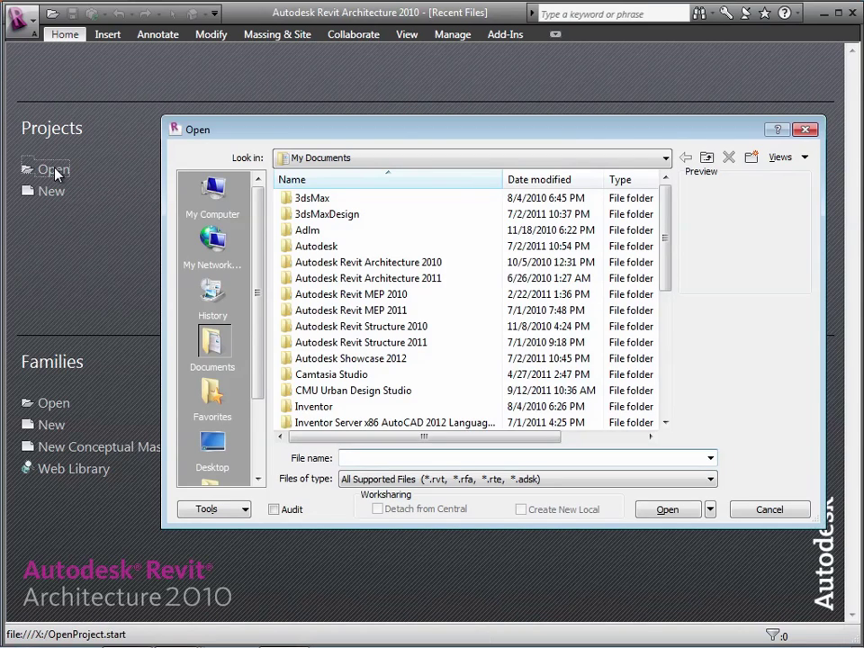
click(378, 160)
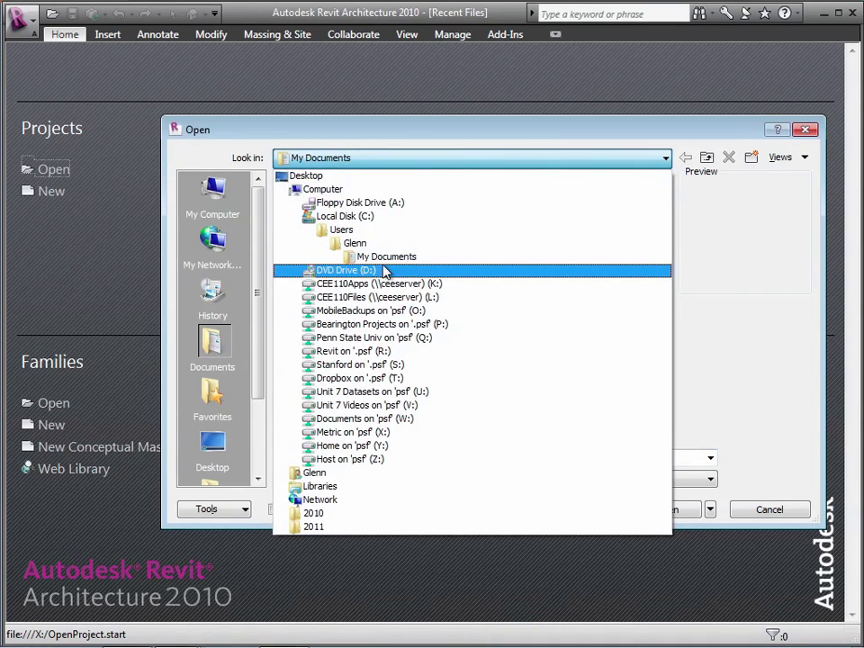
click(373, 365)
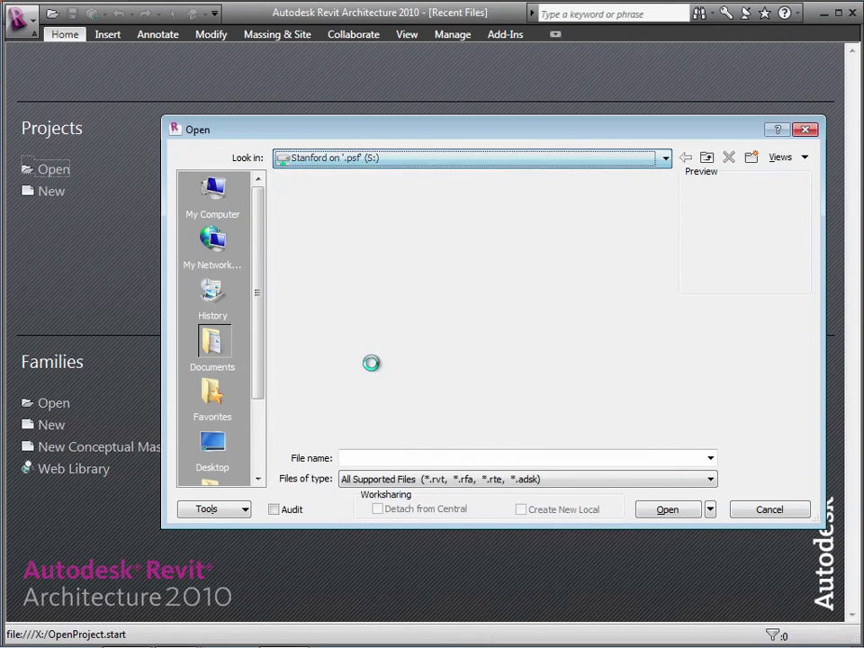
double_click(327, 265)
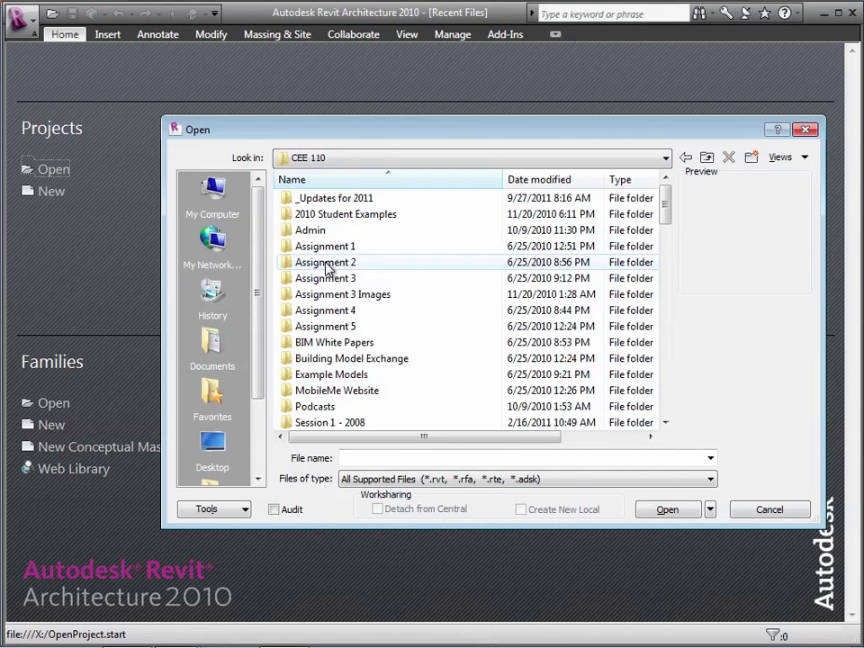
scroll(354, 410, down, 3)
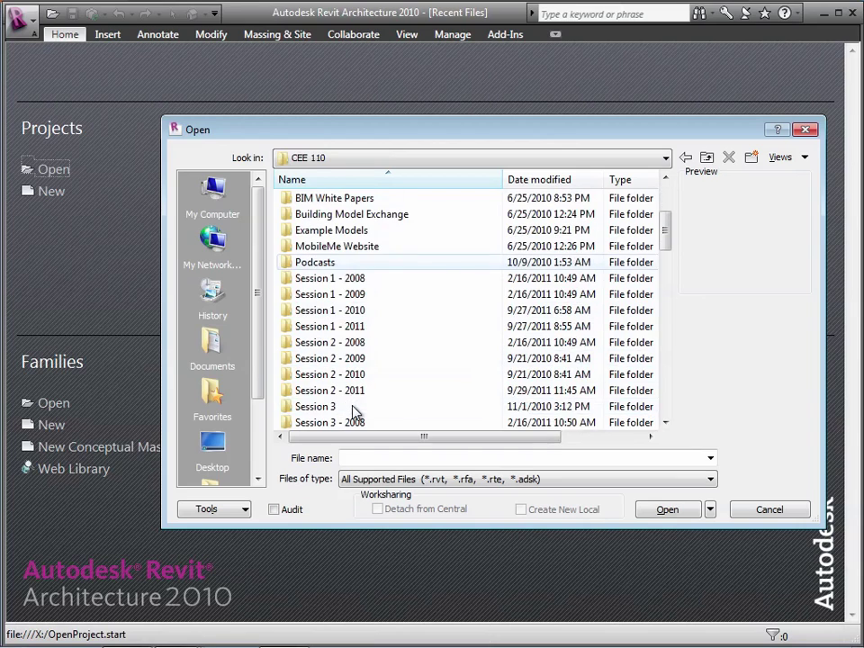
double_click(350, 394)
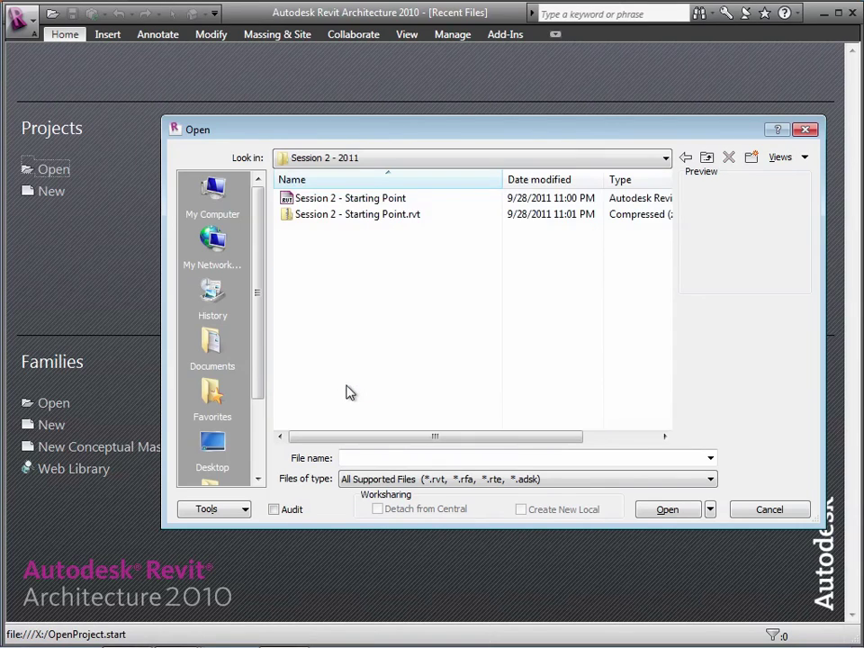
click(351, 199)
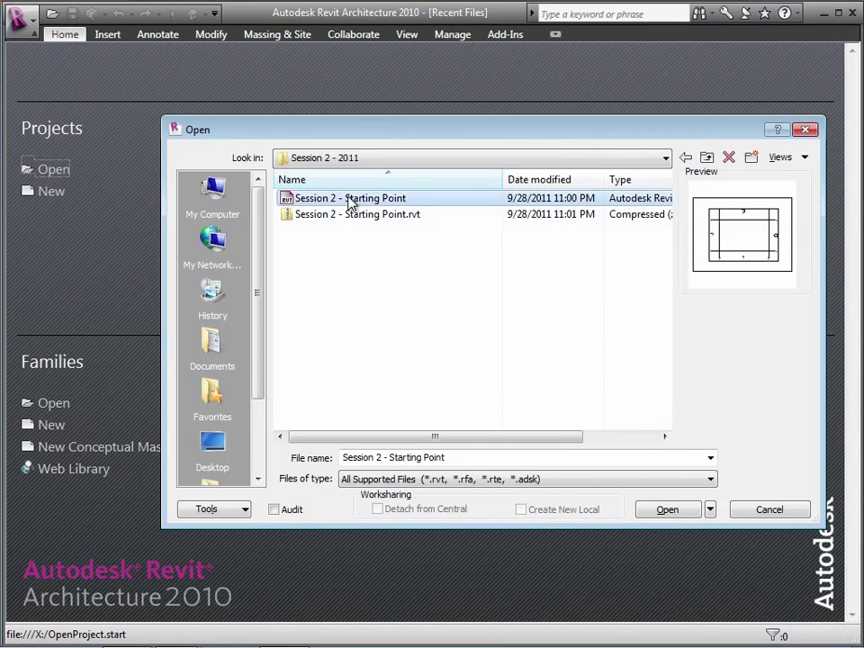
click(669, 512)
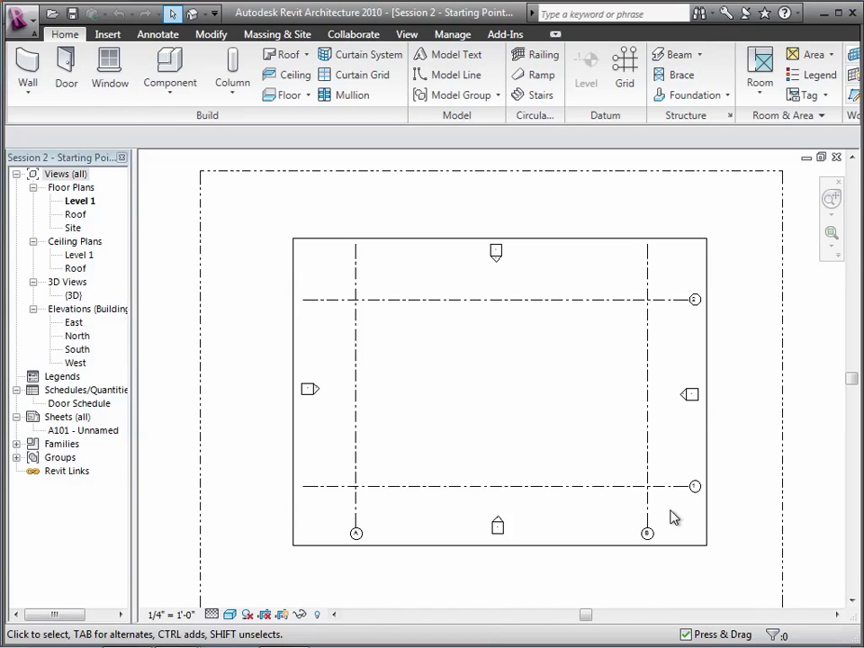
Switch from the loaded Level 1 plan back to the lecture slides with Ctrl+Left
key(ctrl+Left)
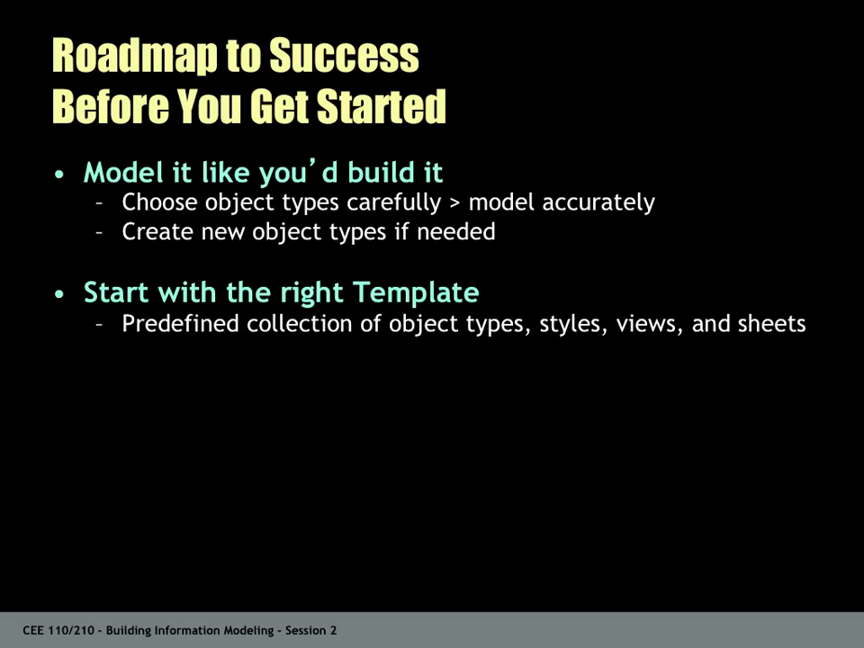
Advance to the Steps for Modeling a Simple Building slide, then start the Revit Wall tool
key(Right)
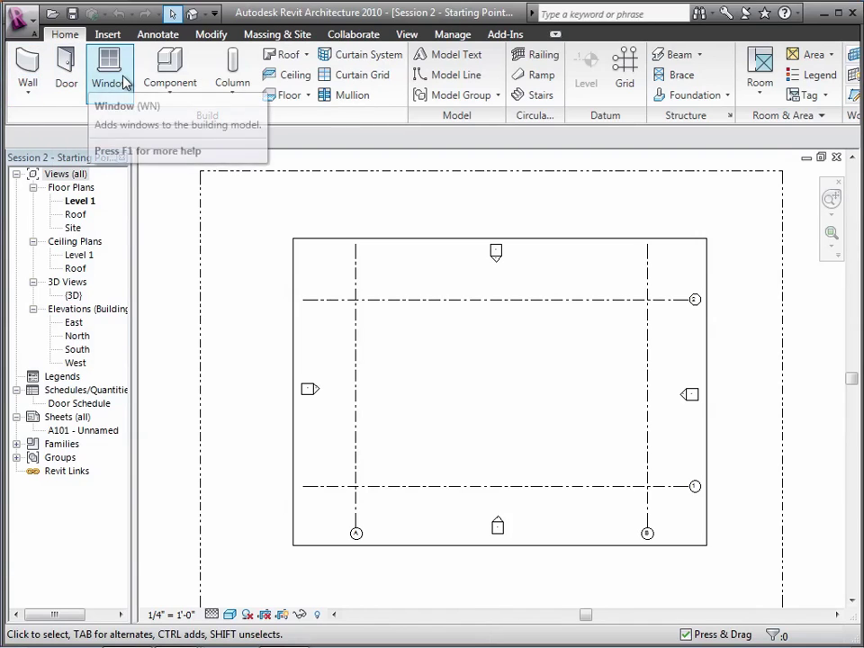
click(35, 69)
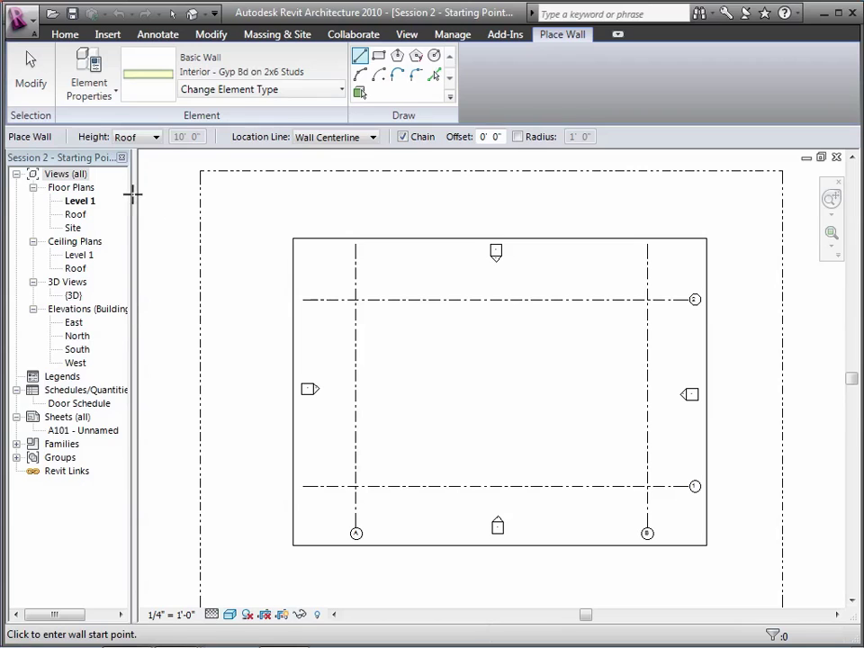
Pick Generic - 4" Brick from the wall type list
click(210, 96)
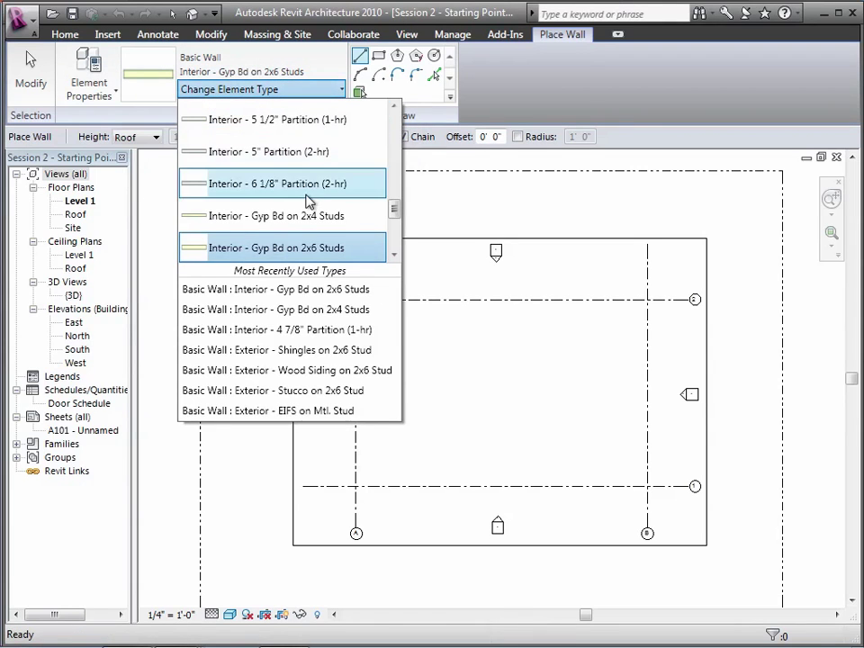
mouse_move(399, 218)
mouse_down()
mouse_move(397, 140)
mouse_move(397, 219)
mouse_up()
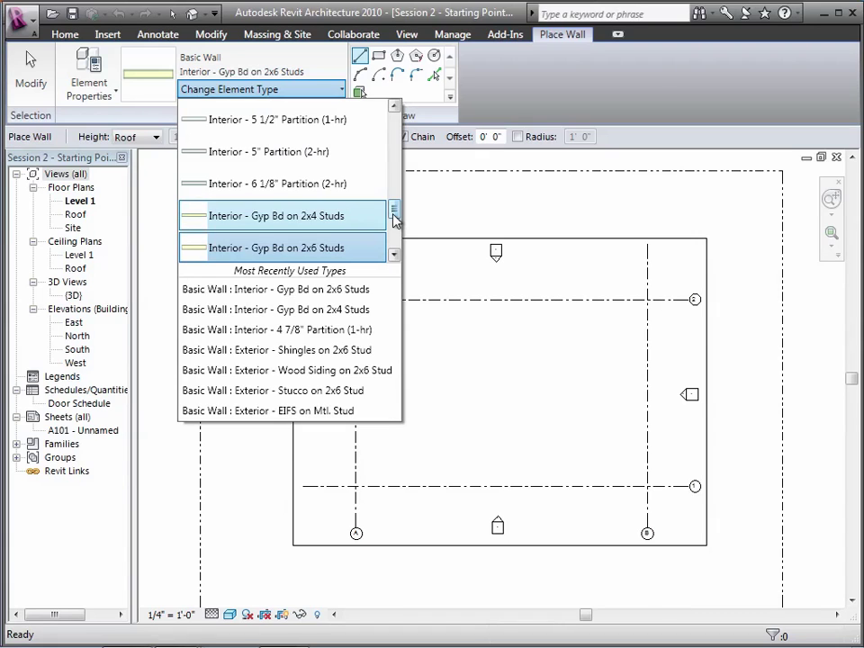
drag(393, 214, 396, 165)
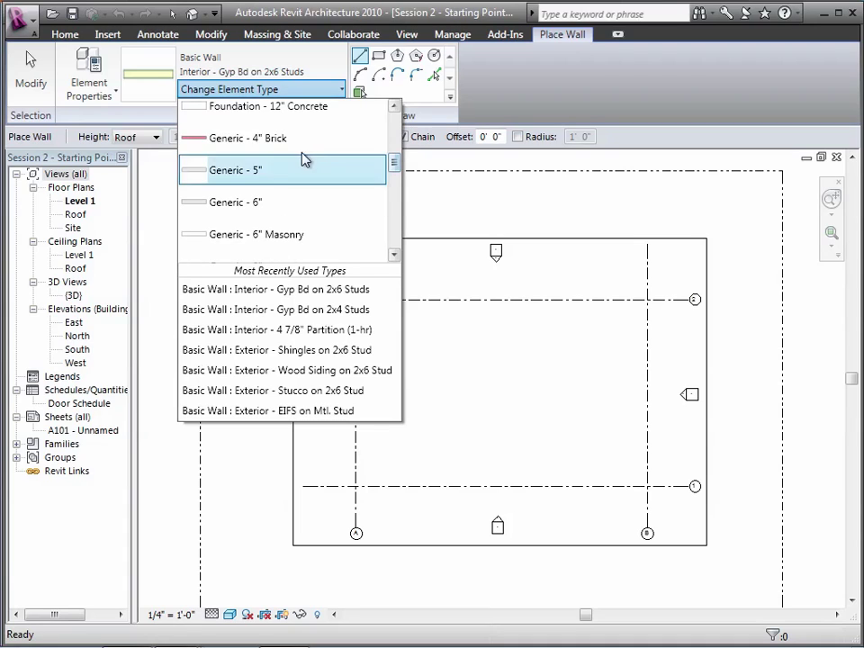
click(272, 144)
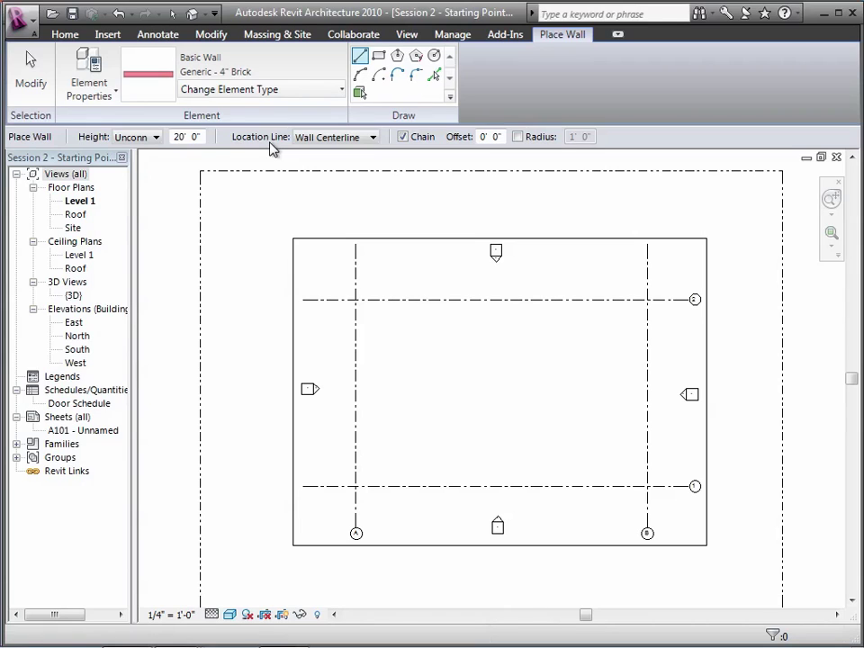
Show the wall Height options: Level 1, Roof or Unconnected
click(145, 141)
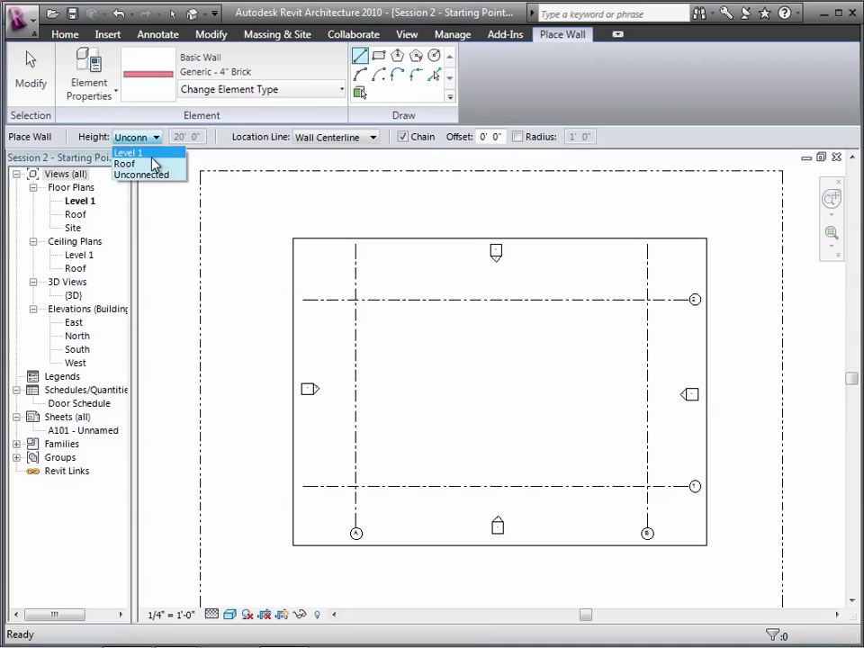
Set the brick wall height to Roof and reselect the Line draw tool
click(147, 164)
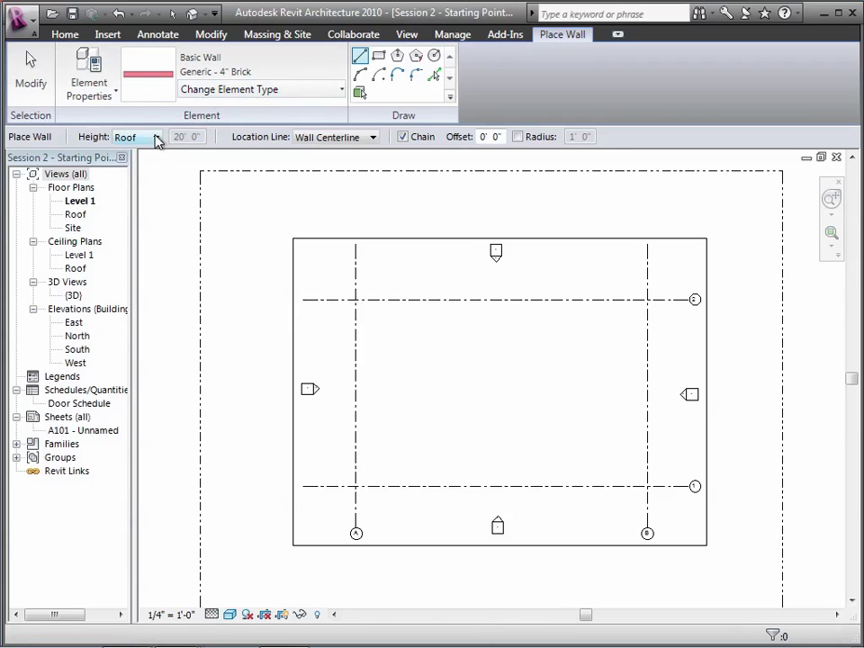
click(361, 58)
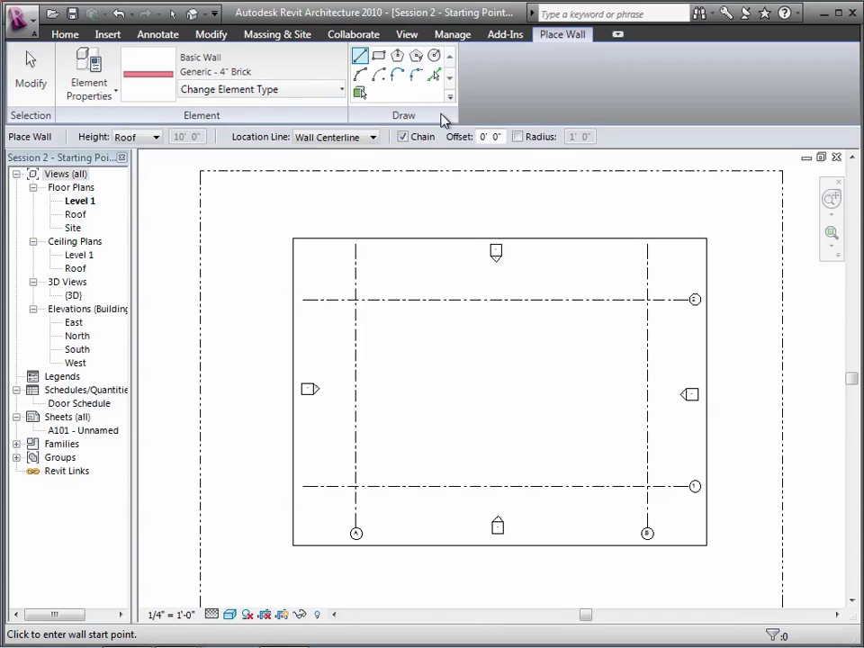
Draw eight chained brick walls forming a closed stepped footprint with a notch, then exit to Modify
click(359, 61)
click(388, 300)
click(388, 337)
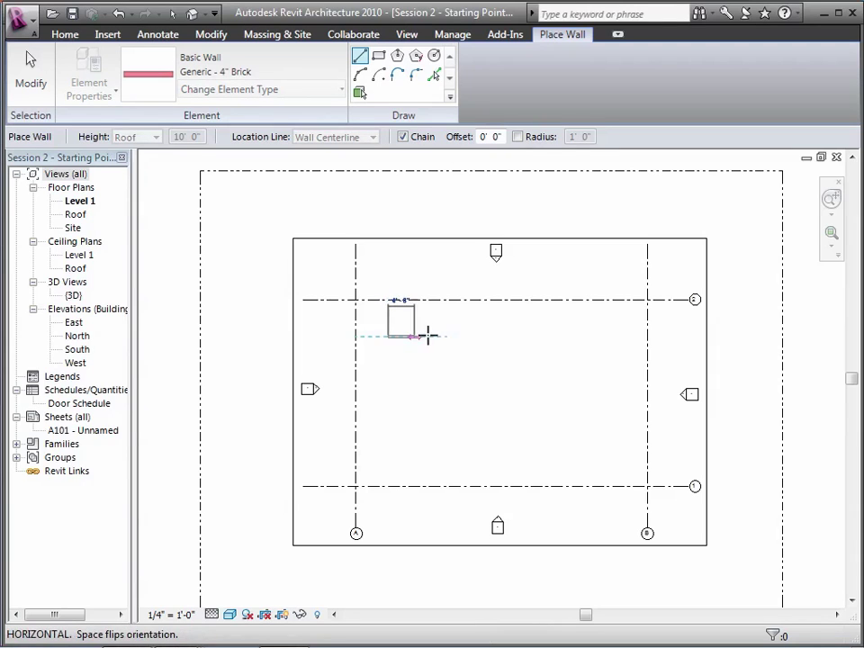
click(475, 337)
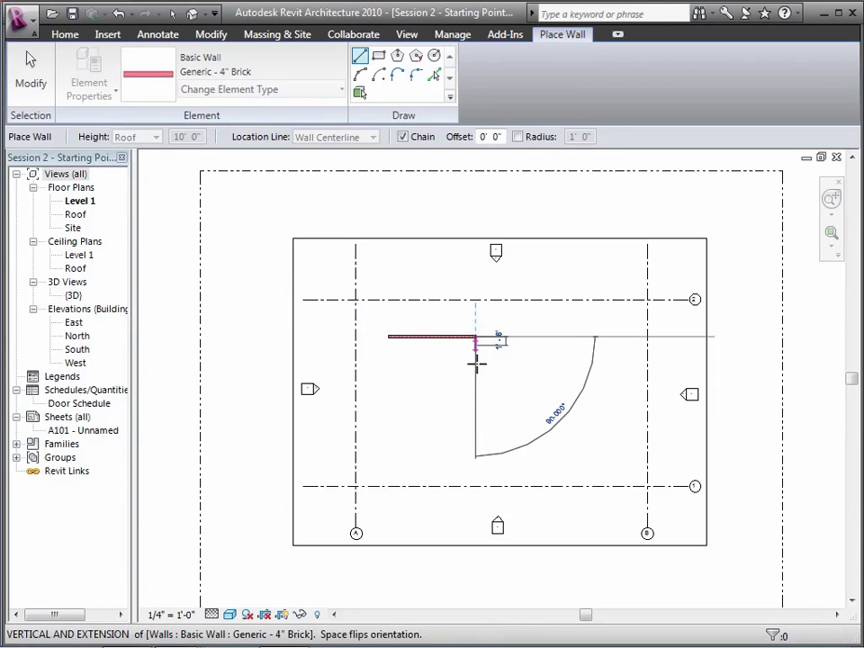
click(476, 374)
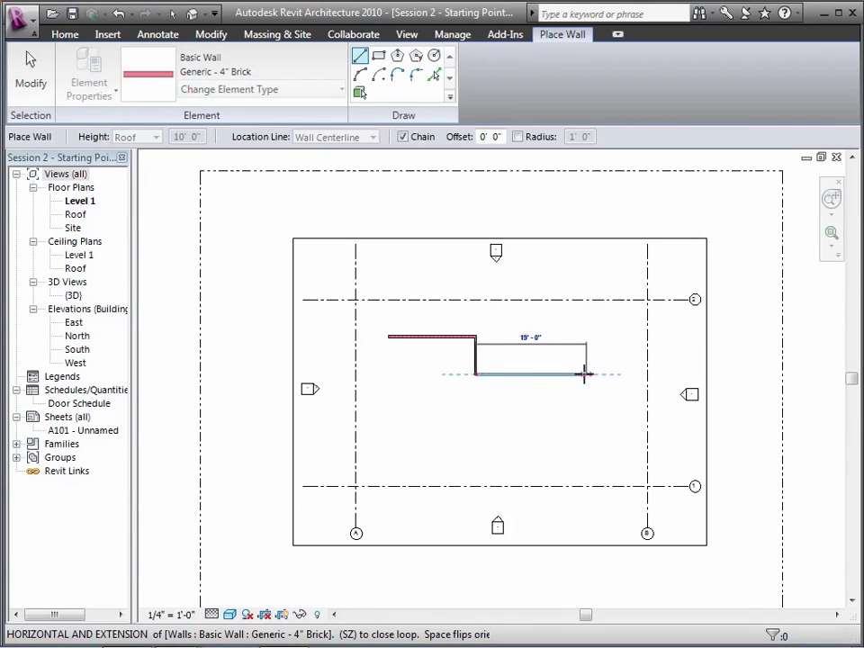
click(552, 374)
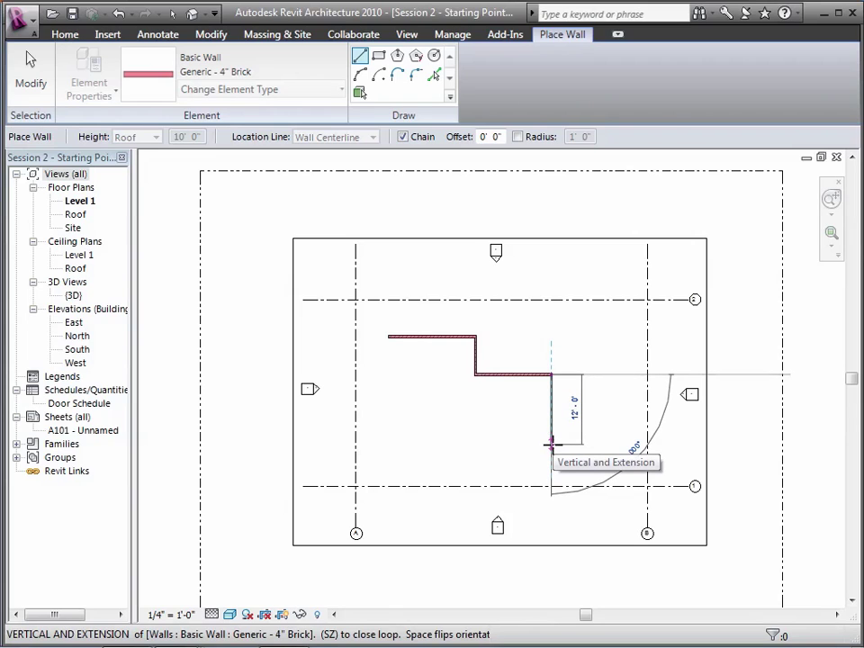
click(551, 443)
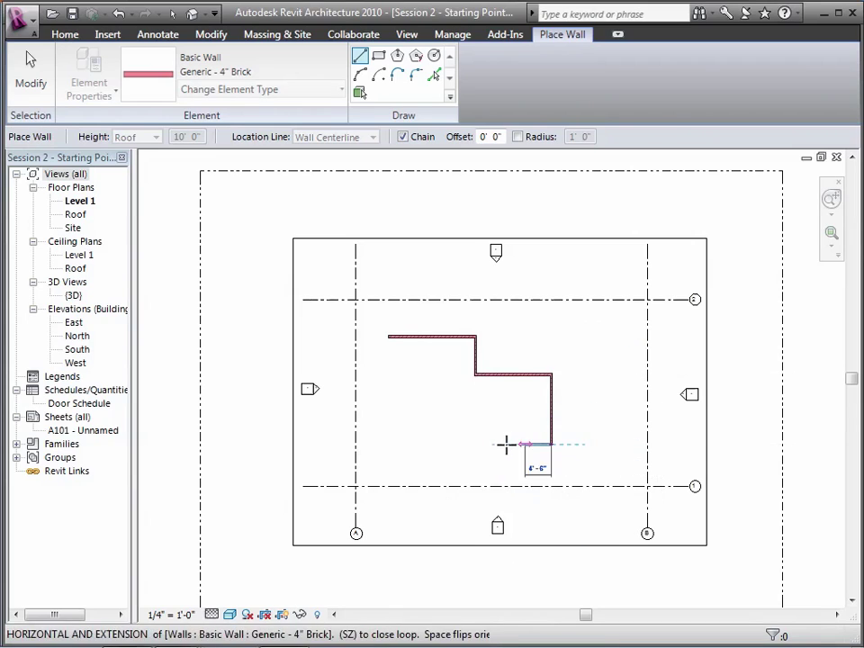
click(421, 444)
click(419, 398)
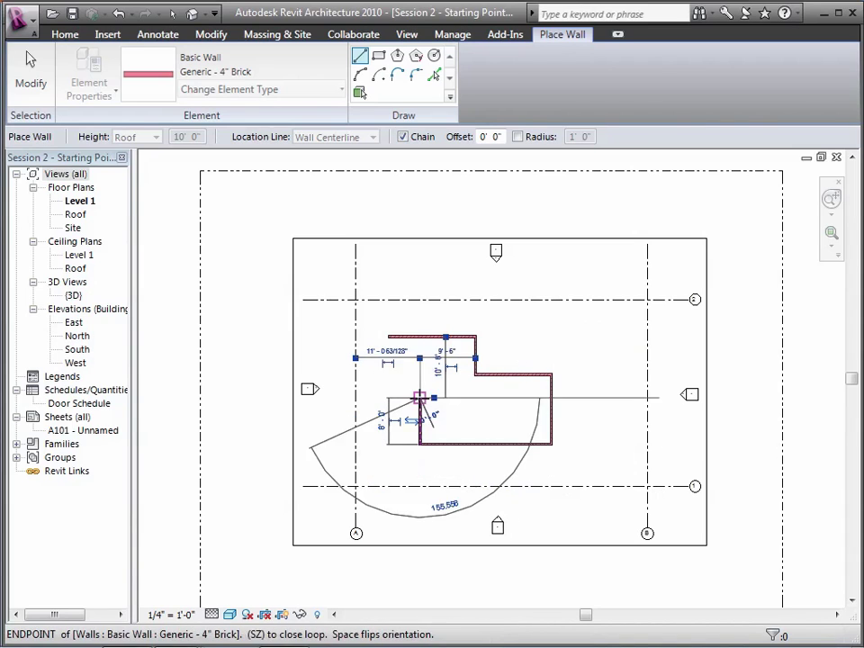
click(388, 398)
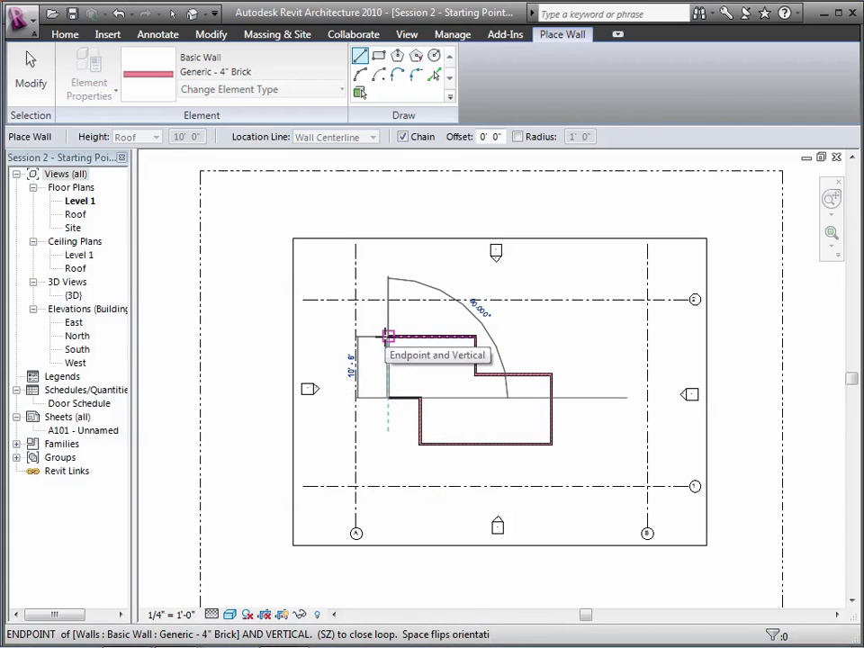
click(388, 336)
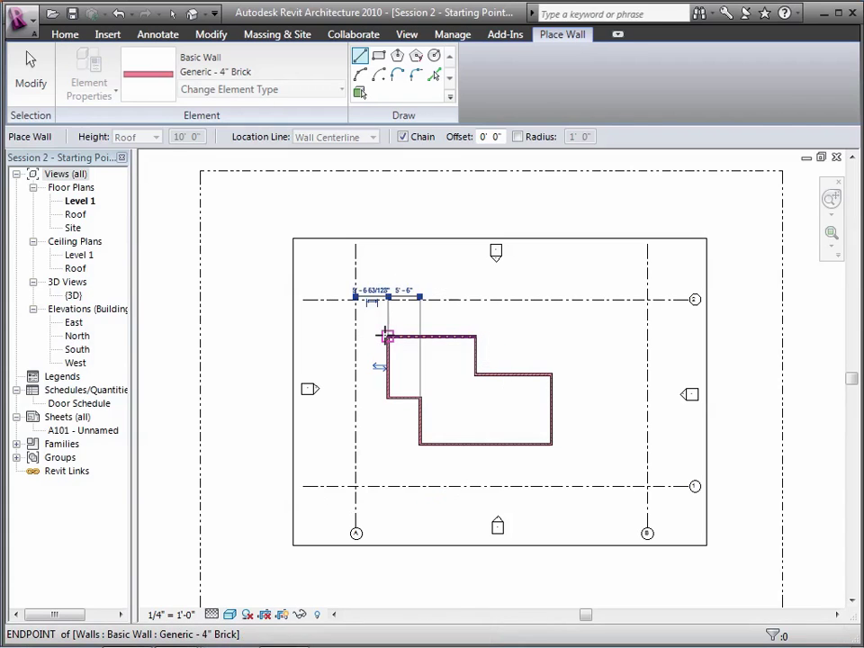
click(43, 93)
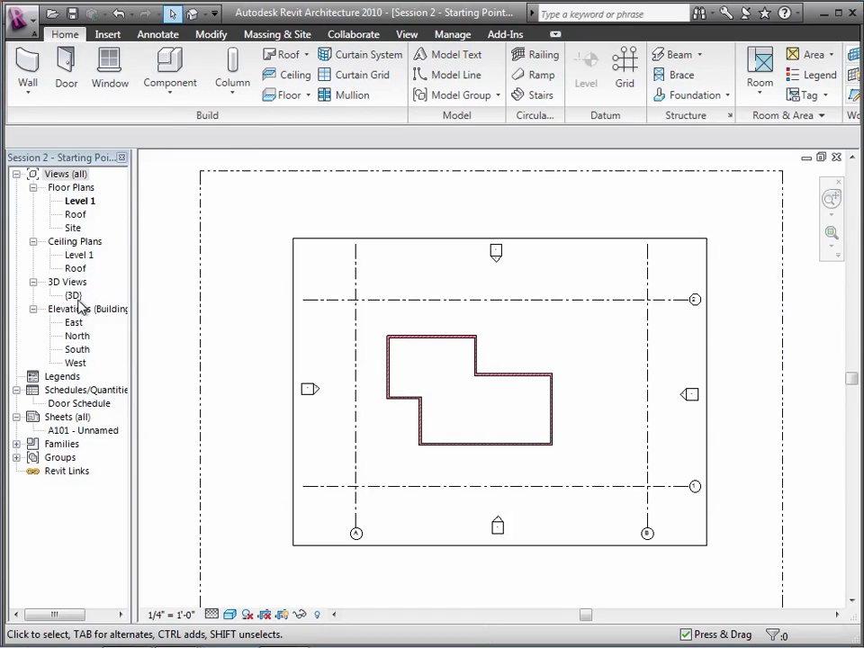
Tile the default 3D view beside the Level 1 plan and zoom it to fit the brick walls
click(192, 19)
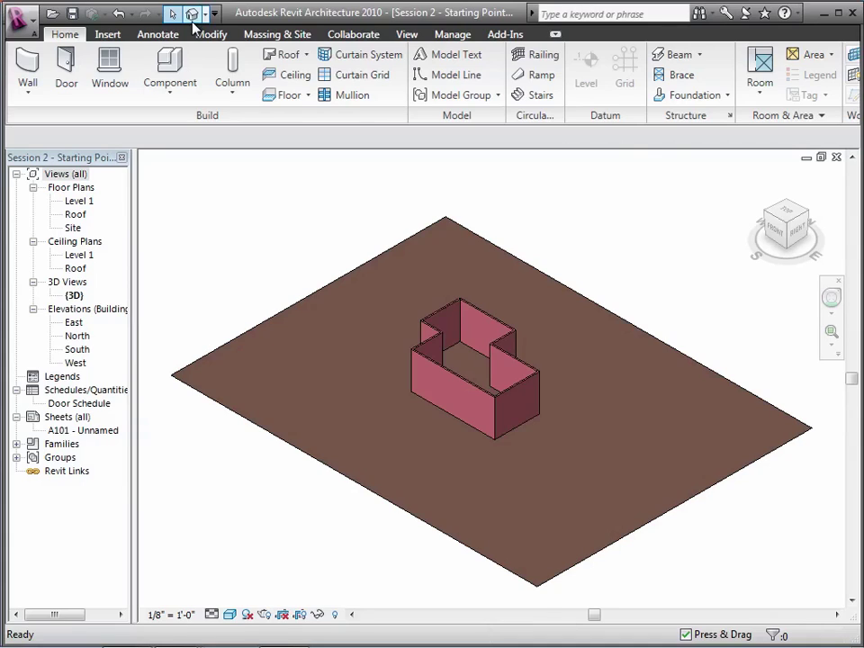
click(406, 36)
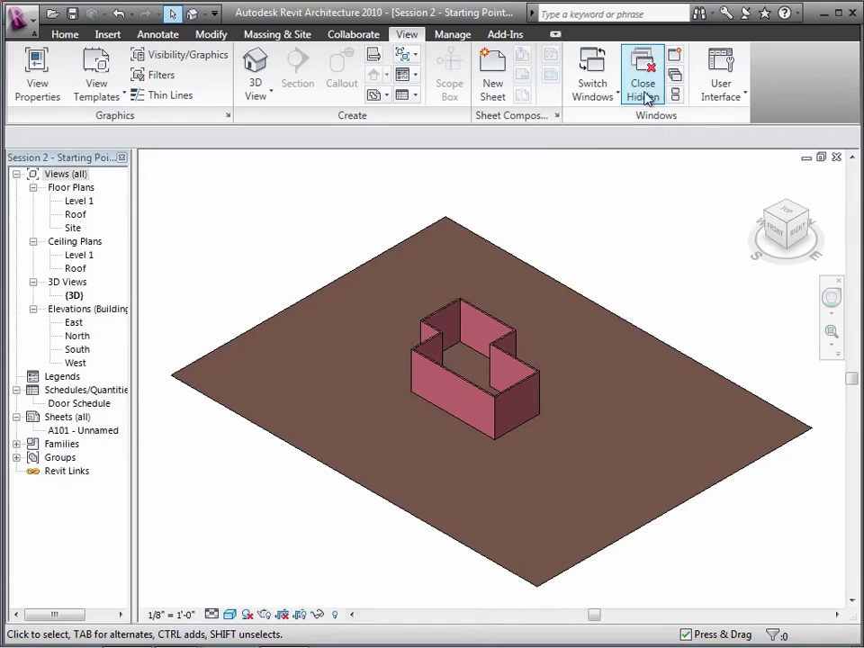
click(676, 95)
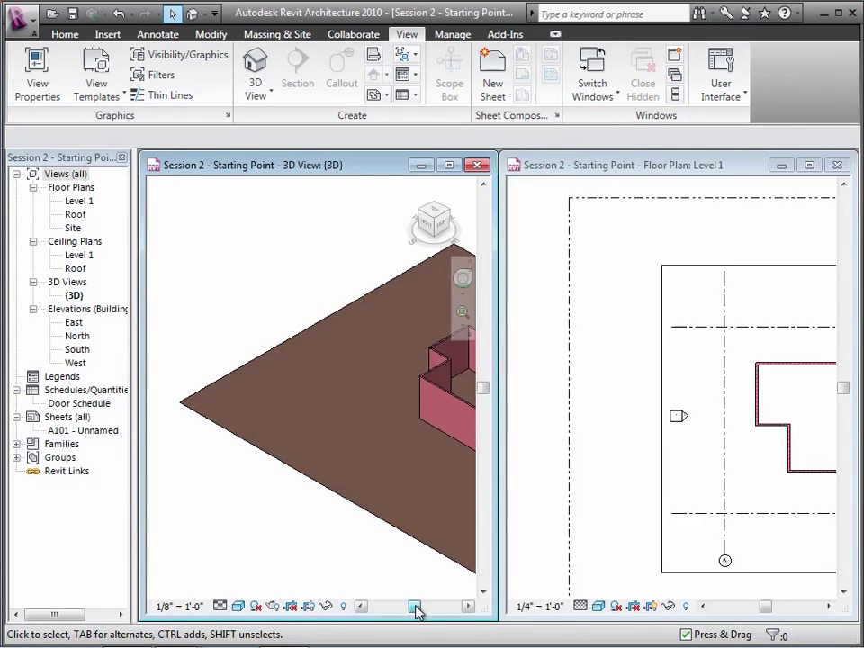
key(z)
key(f)
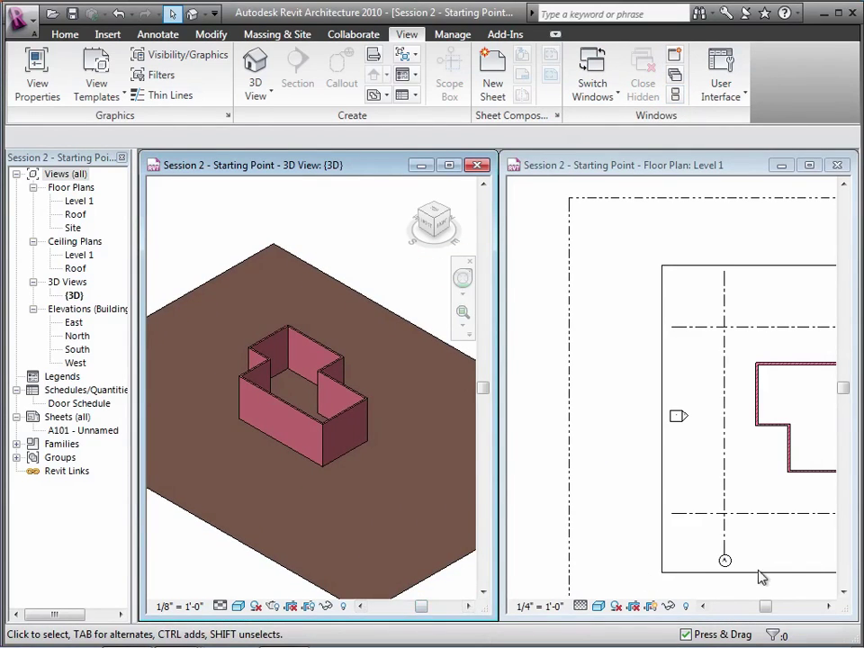
drag(766, 606, 771, 610)
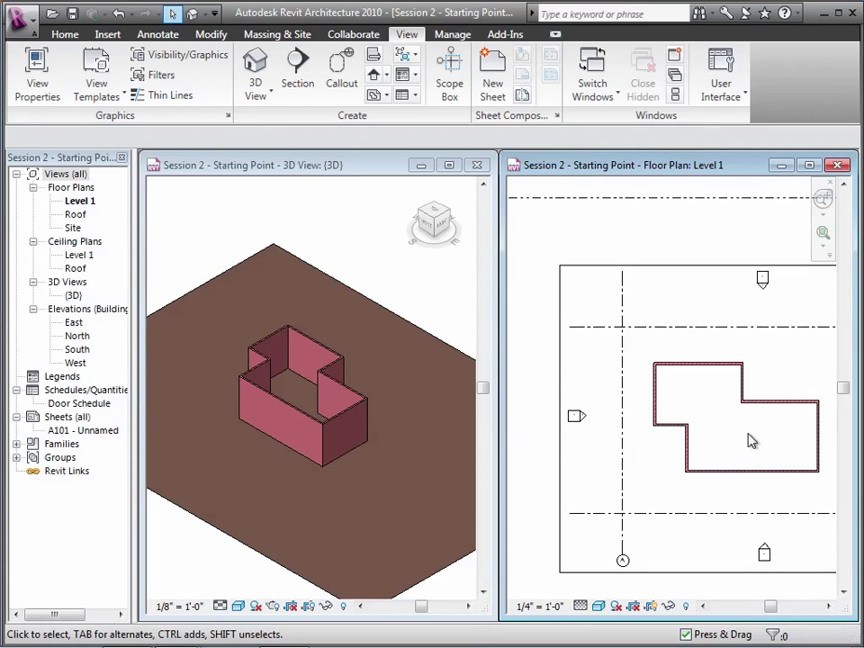
Drag the left wing's left wall further left and its short lower wall further down
click(654, 394)
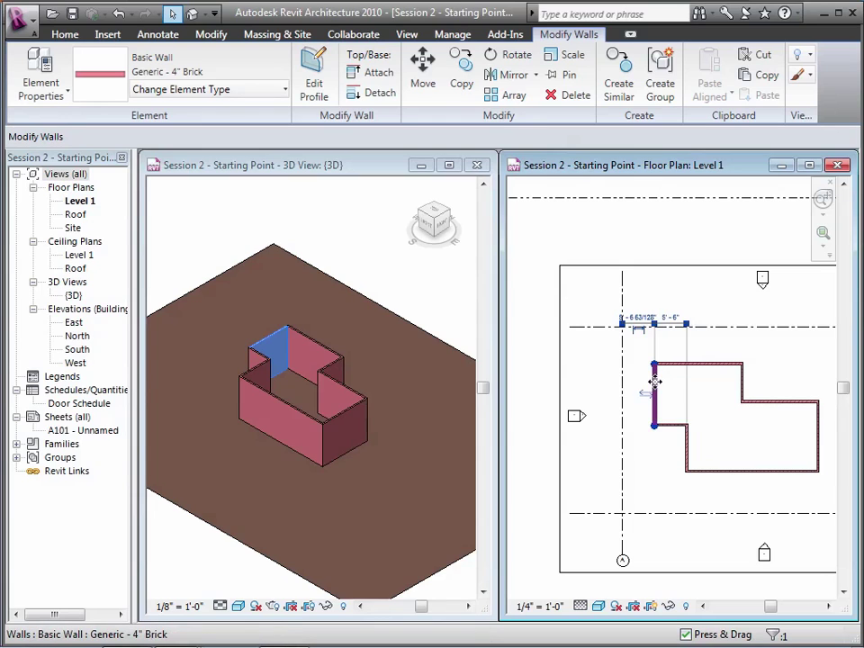
drag(643, 383, 637, 382)
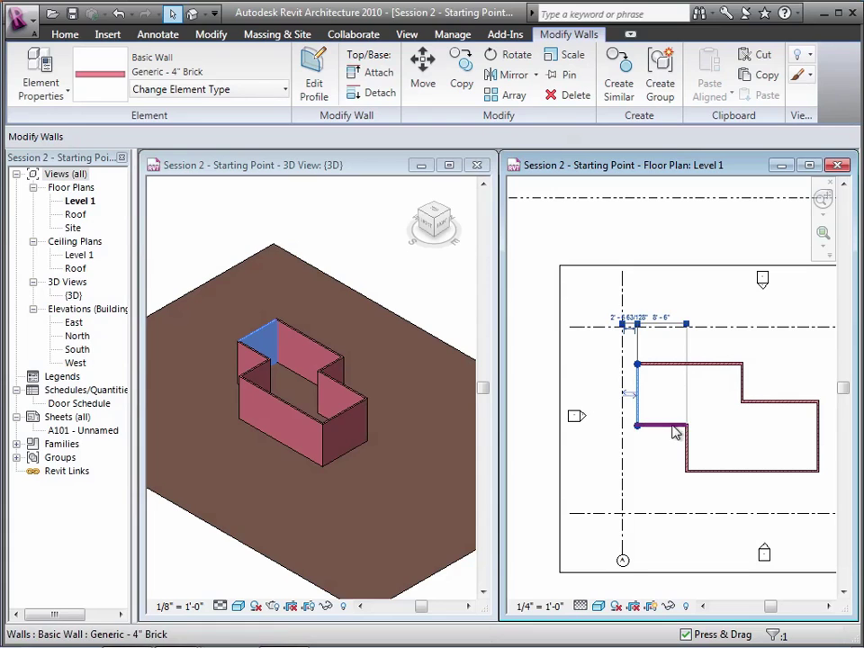
click(673, 430)
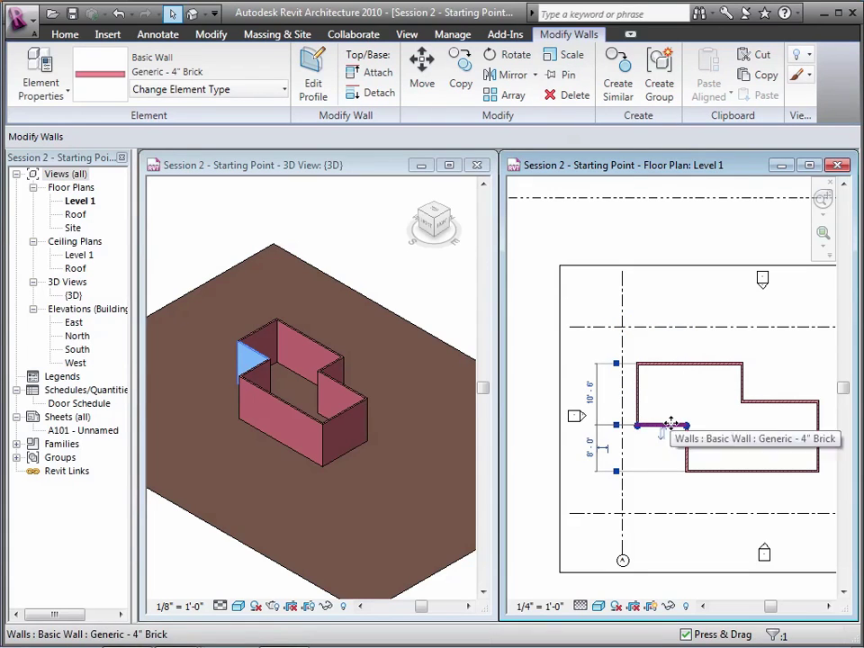
drag(670, 424, 668, 446)
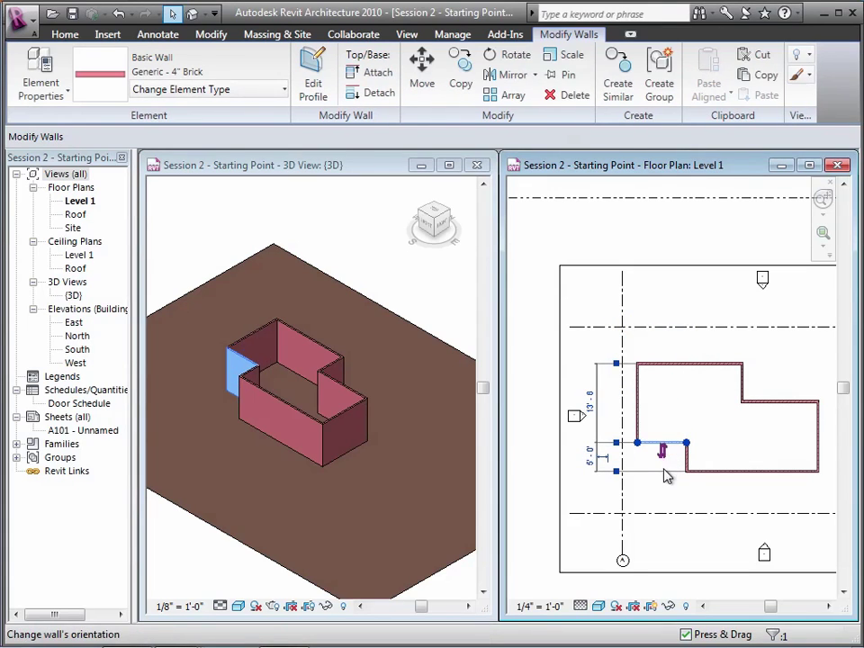
click(663, 503)
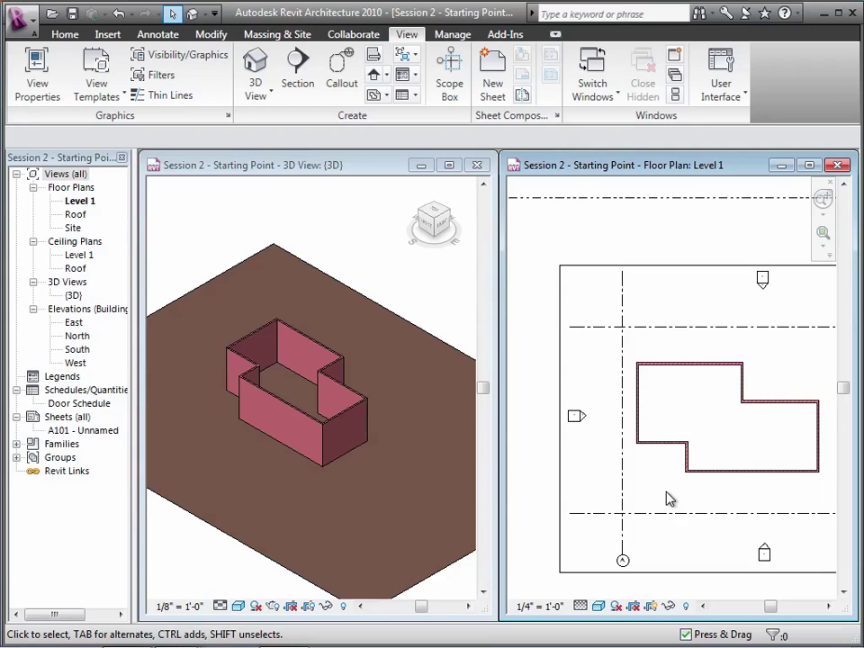
drag(769, 607, 778, 613)
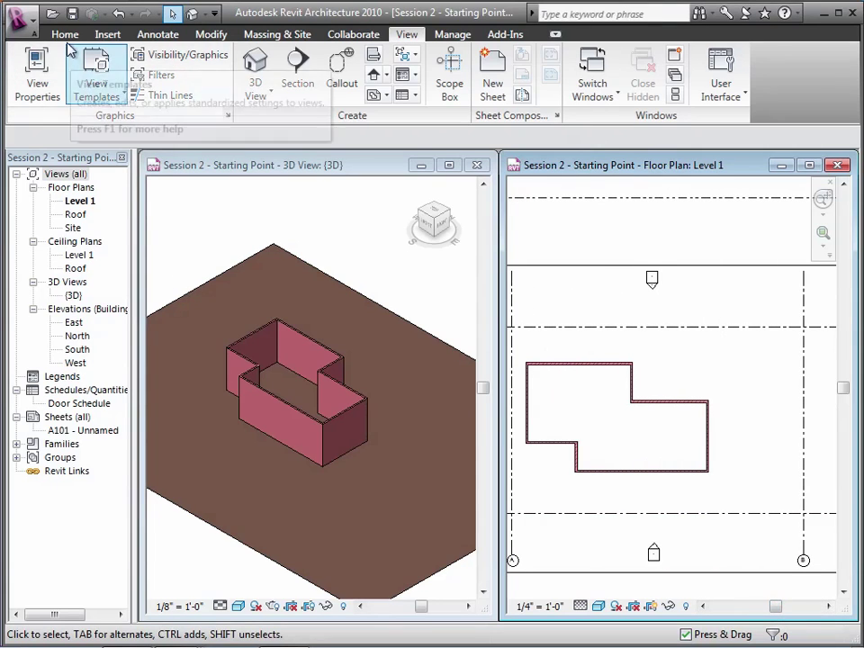
Start Generic - 4" Brick walls and draw a 6'-6" straight wall above-right of the building
click(65, 34)
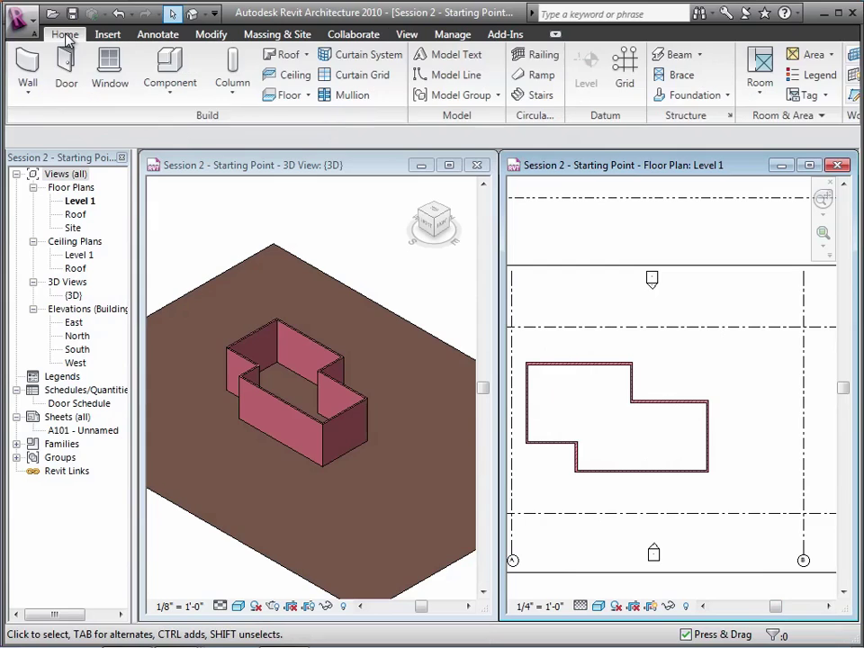
click(29, 88)
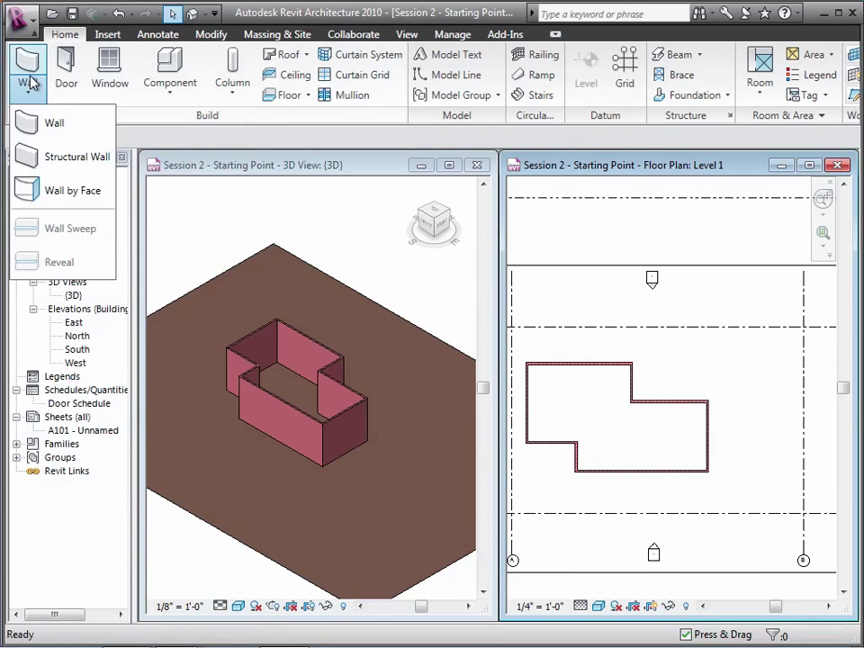
click(47, 122)
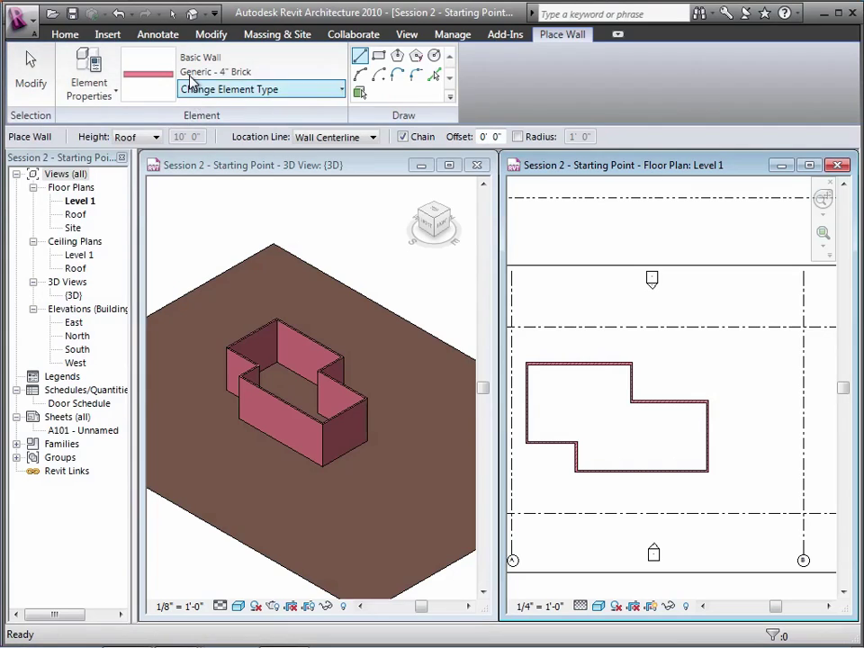
click(689, 336)
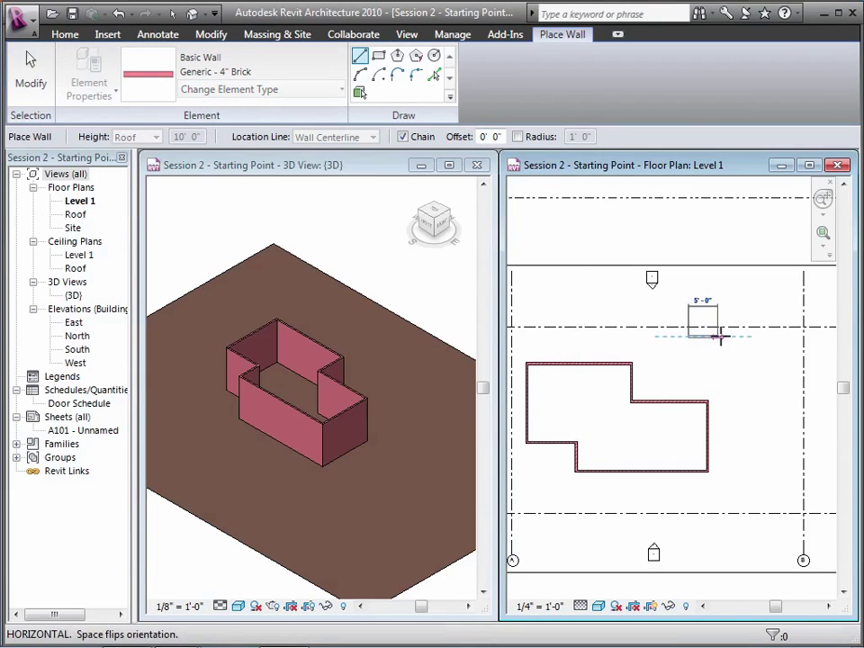
click(727, 337)
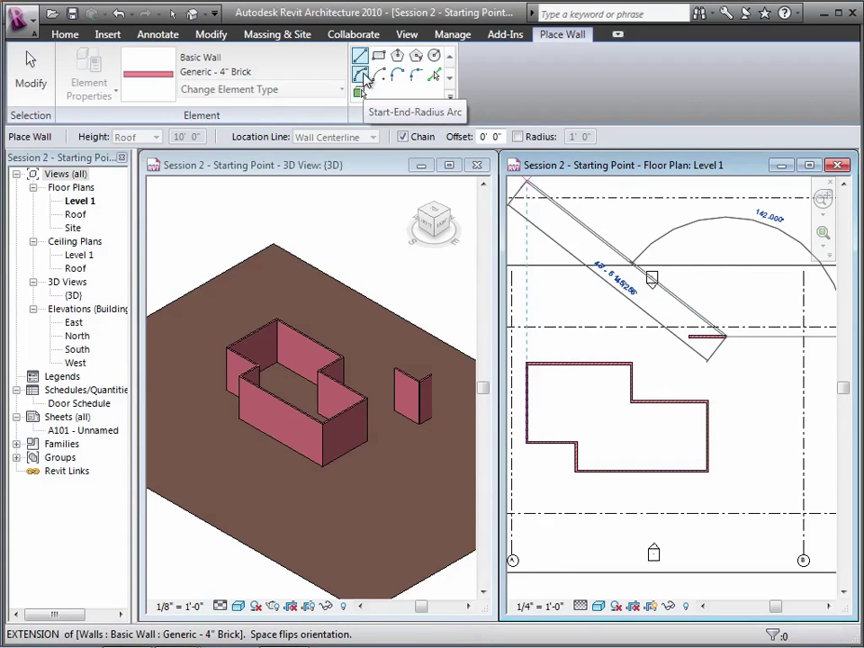
Add a quarter-round arc wall and short straight walls closing the enclosure at its start
click(361, 76)
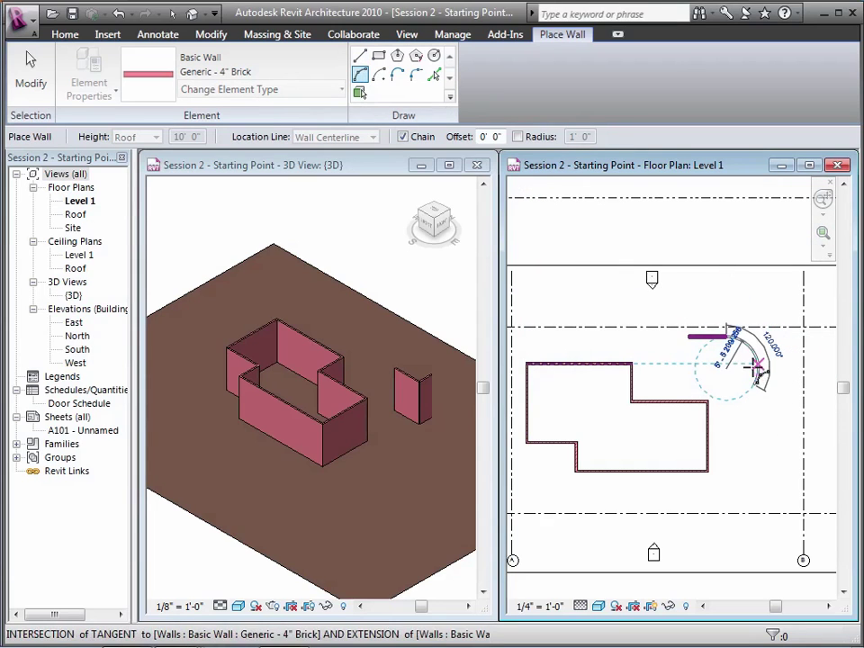
click(760, 376)
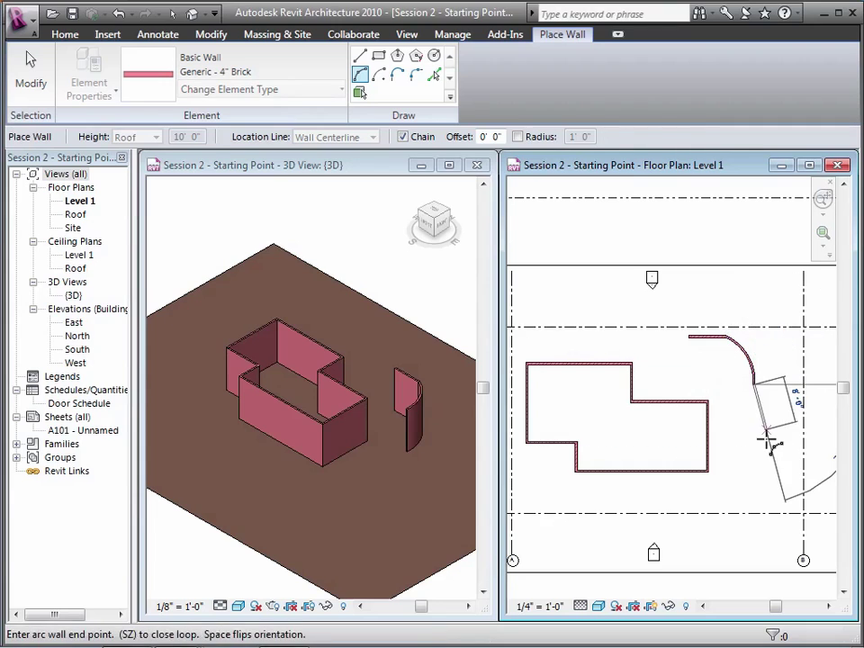
click(360, 57)
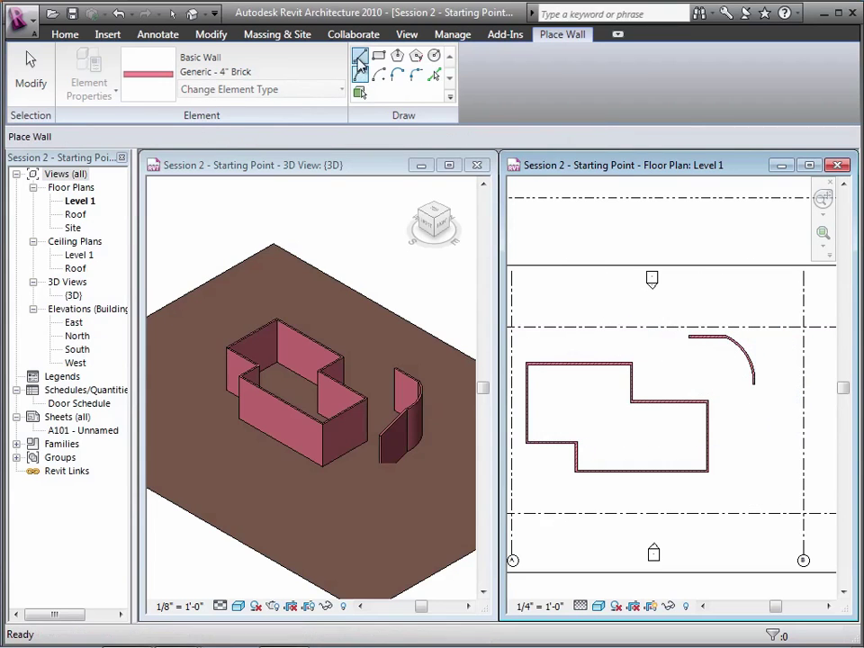
click(718, 385)
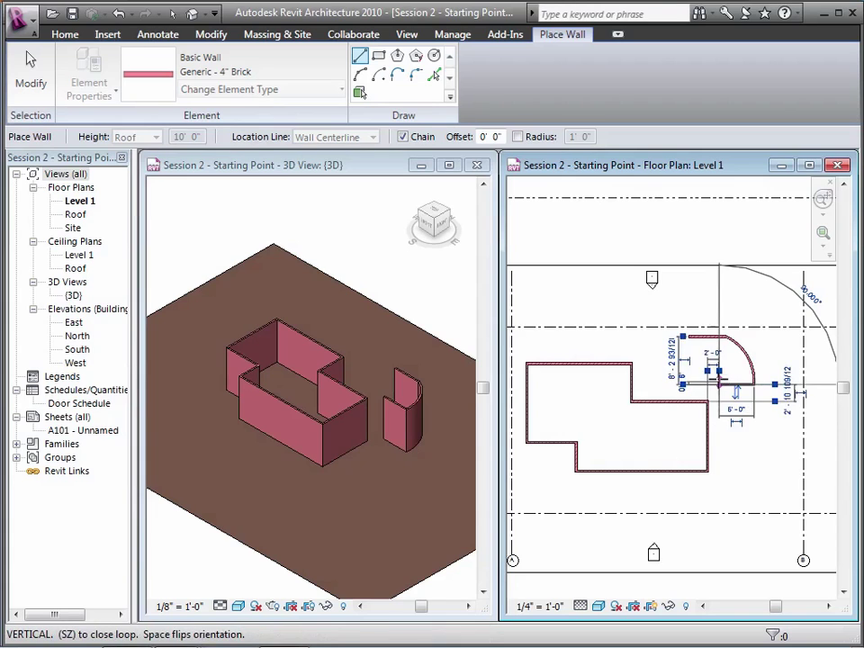
click(689, 356)
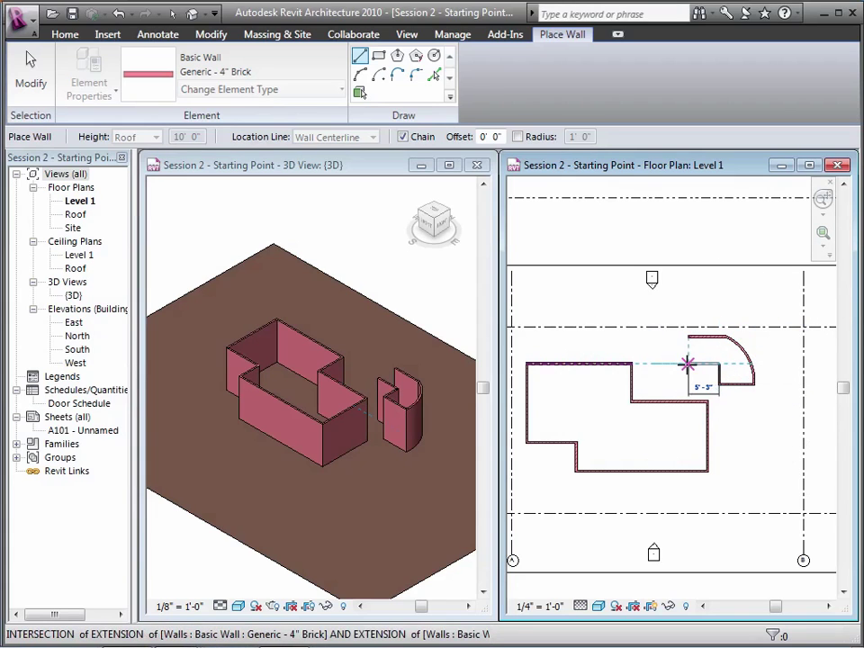
click(688, 339)
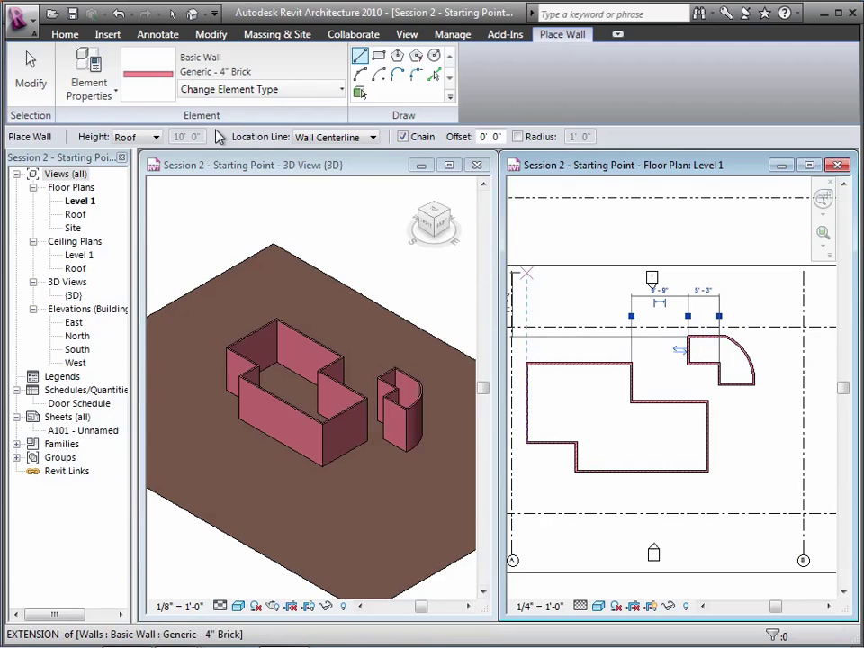
click(29, 81)
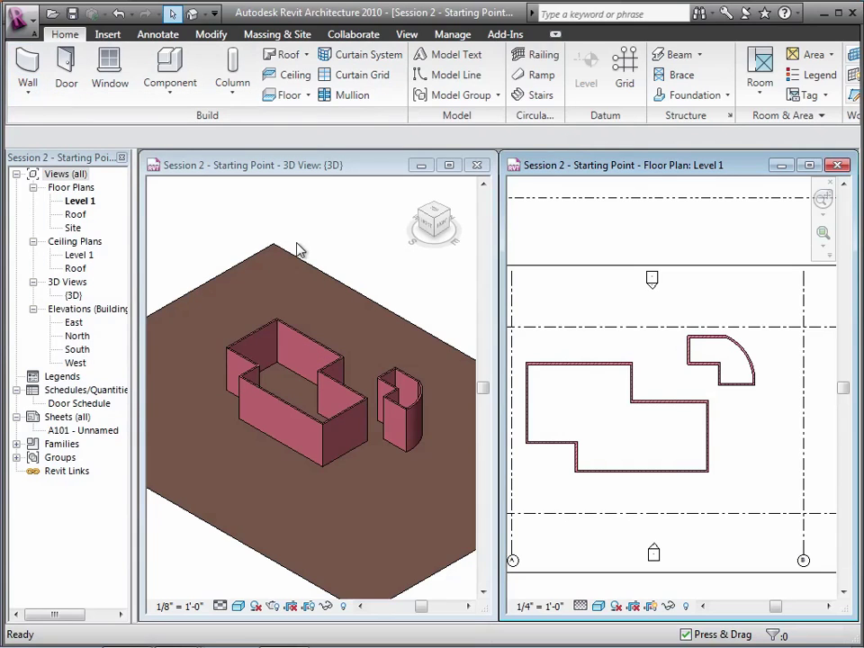
Set the lower step wall's 9'-6" temporary dimension to 10'-0"
click(576, 455)
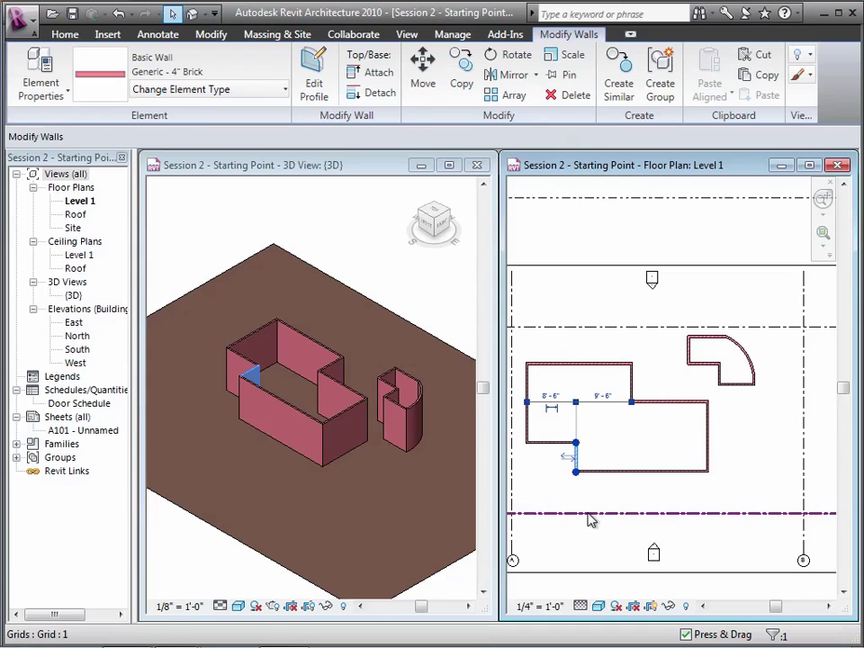
click(601, 397)
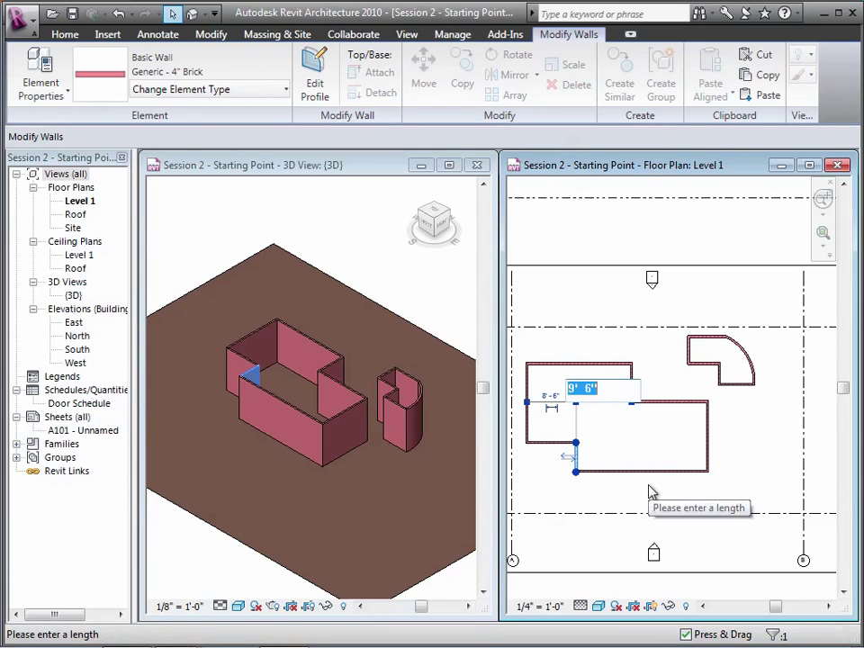
text(10)
key(Return)
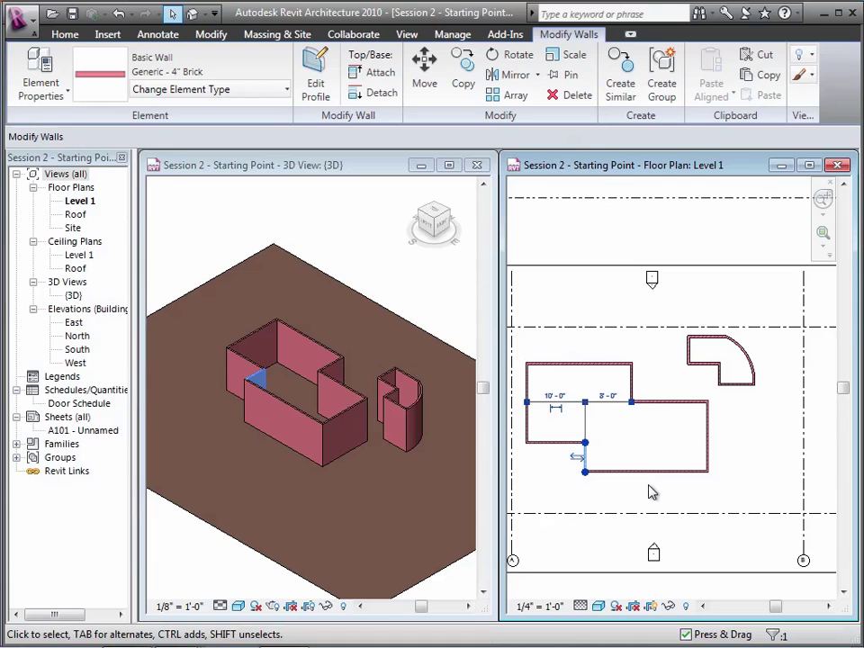
Flip the upper step wall's inside and outside faces
click(631, 383)
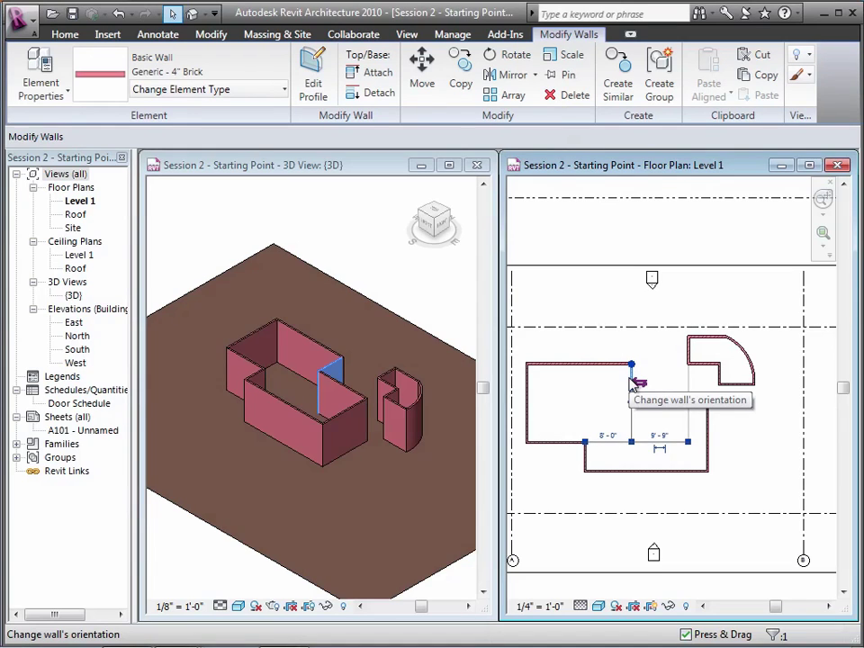
click(635, 382)
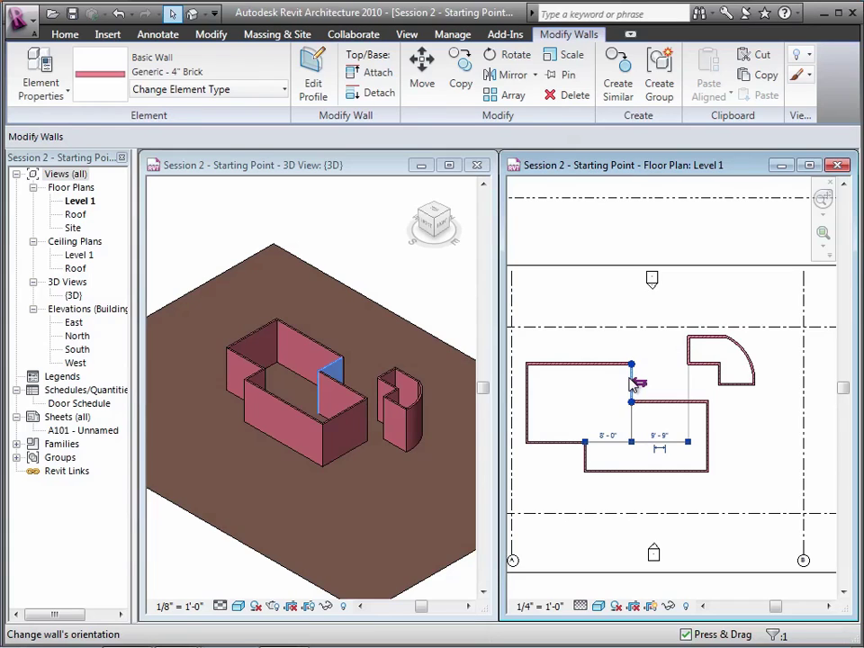
click(584, 246)
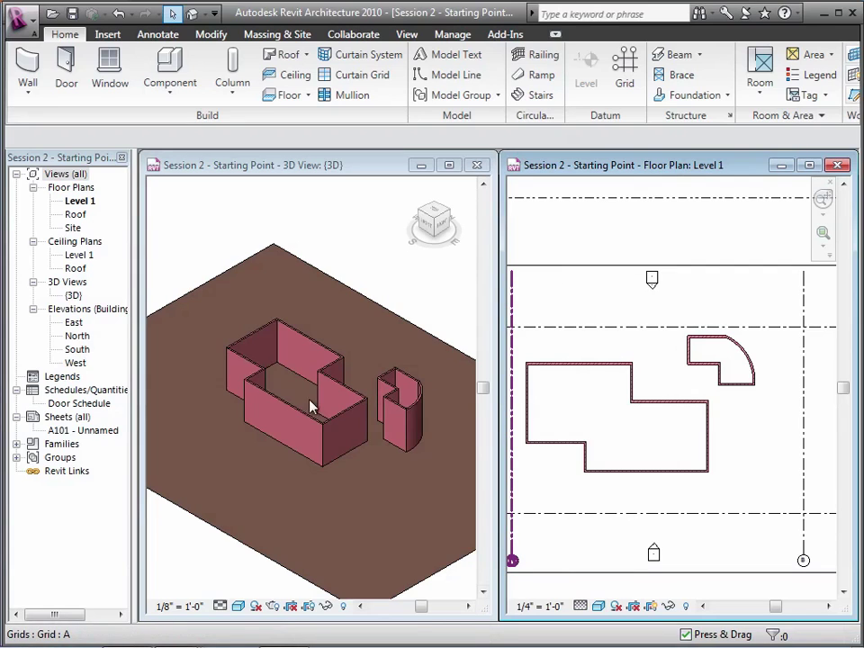
Change the long front wall to Exterior - Stucco on 2x6 Stud in the 3D view
click(278, 411)
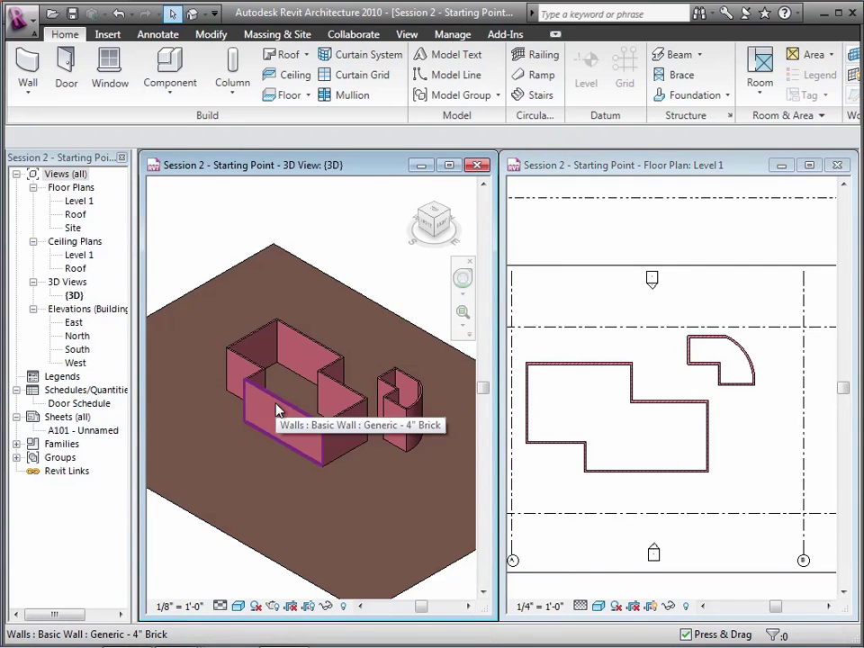
click(277, 412)
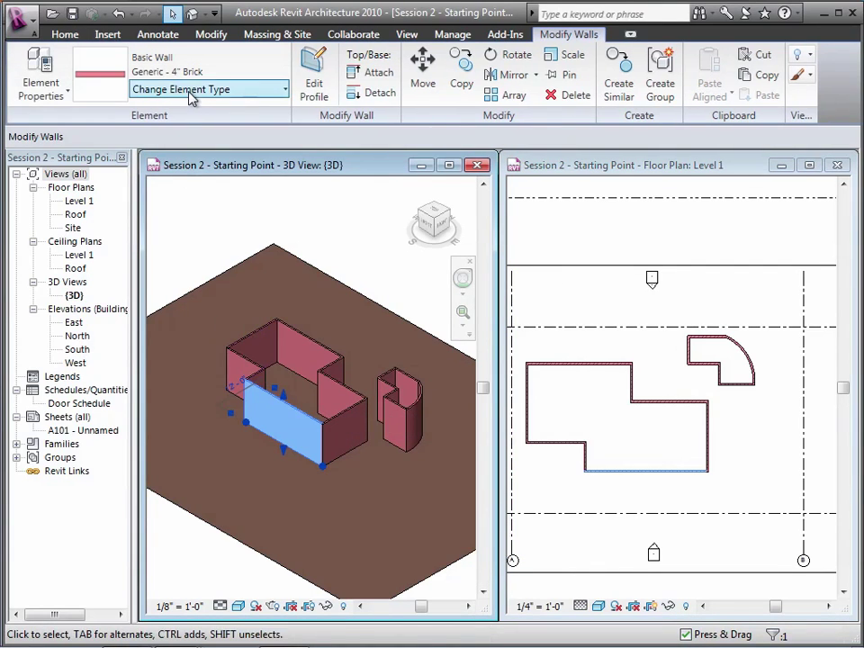
click(191, 90)
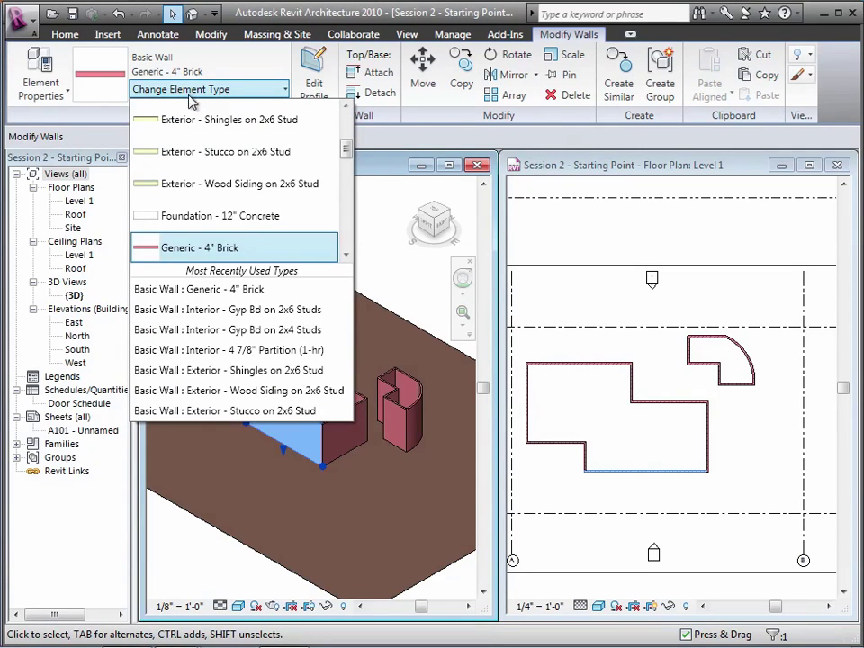
scroll(202, 179, up, 1)
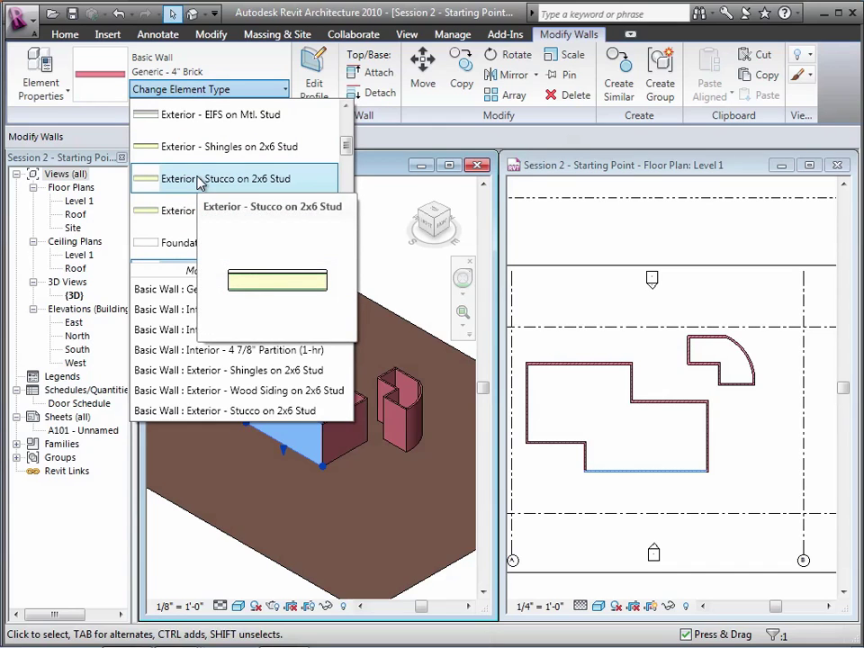
click(200, 183)
key(Escape)
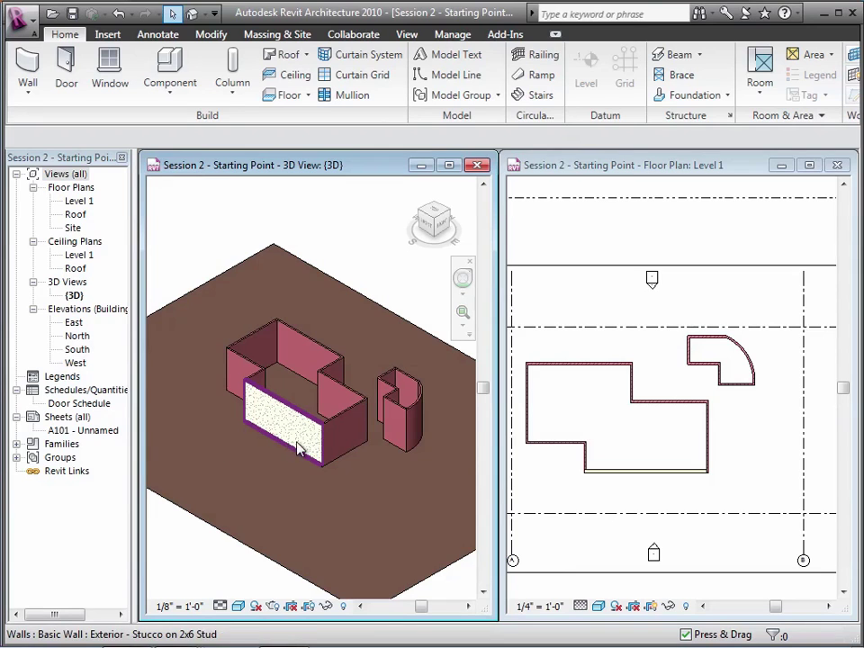
click(342, 419)
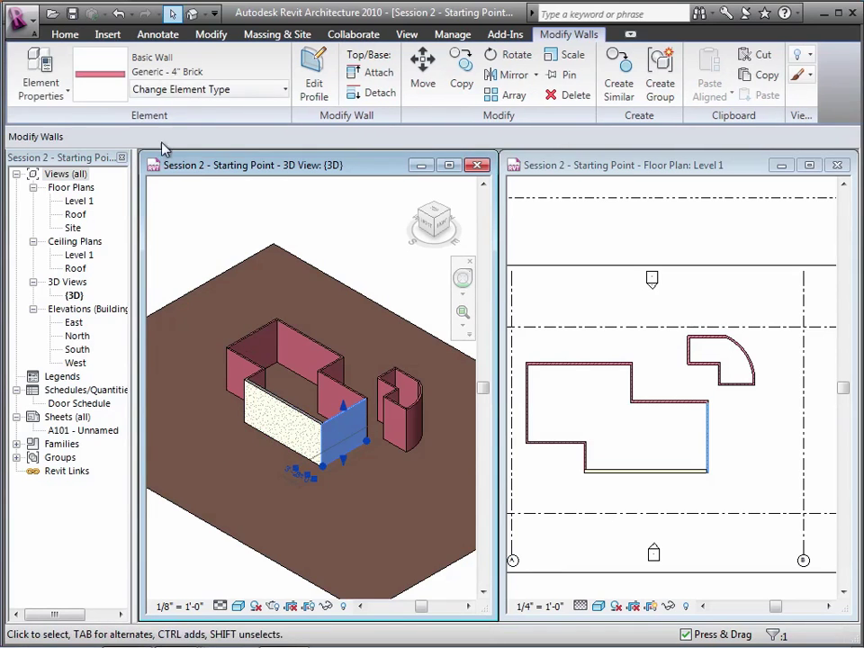
Change the right end wall to Exterior - Shingles on 2x6 Stud and zoom in on it
click(210, 90)
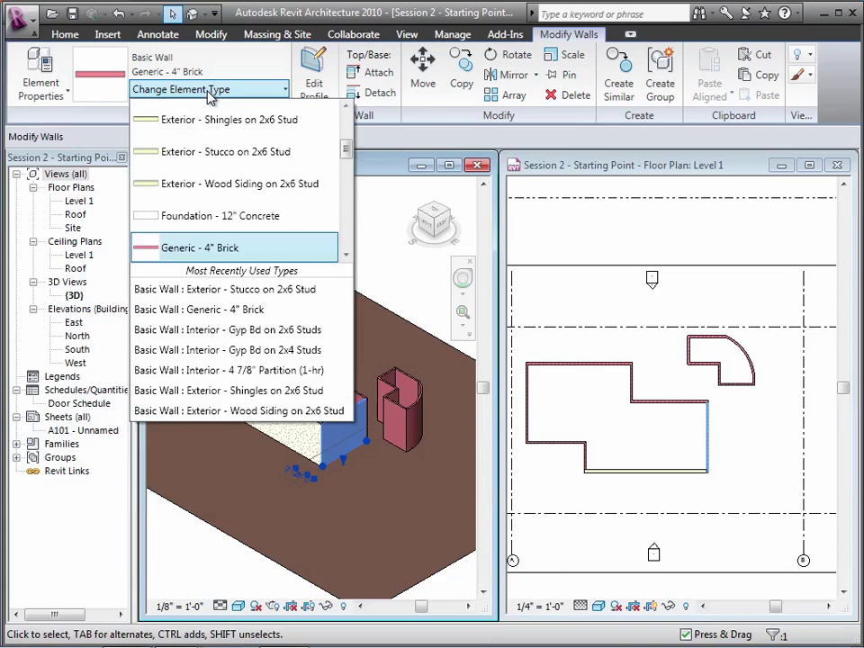
scroll(213, 132, up, 1)
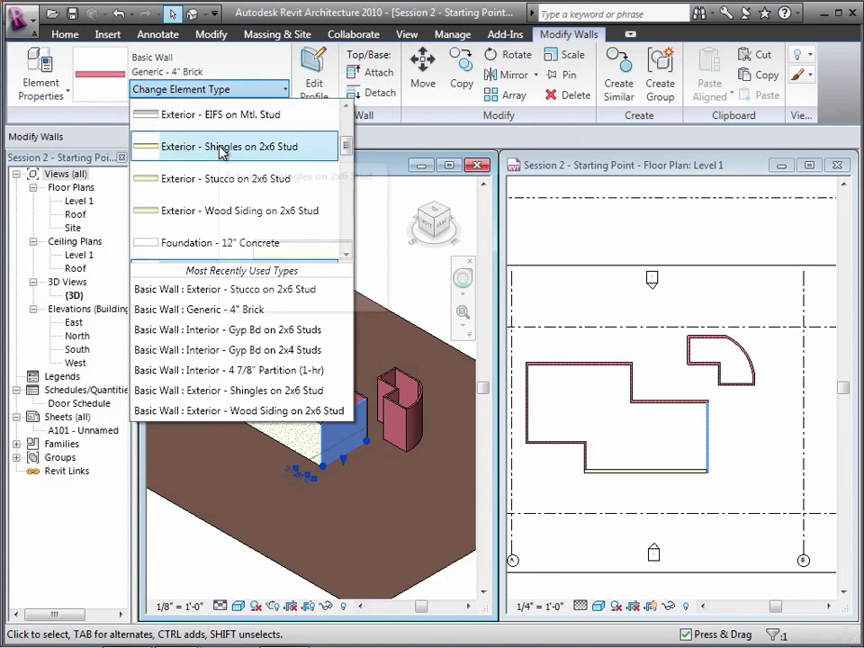
click(221, 147)
key(Escape)
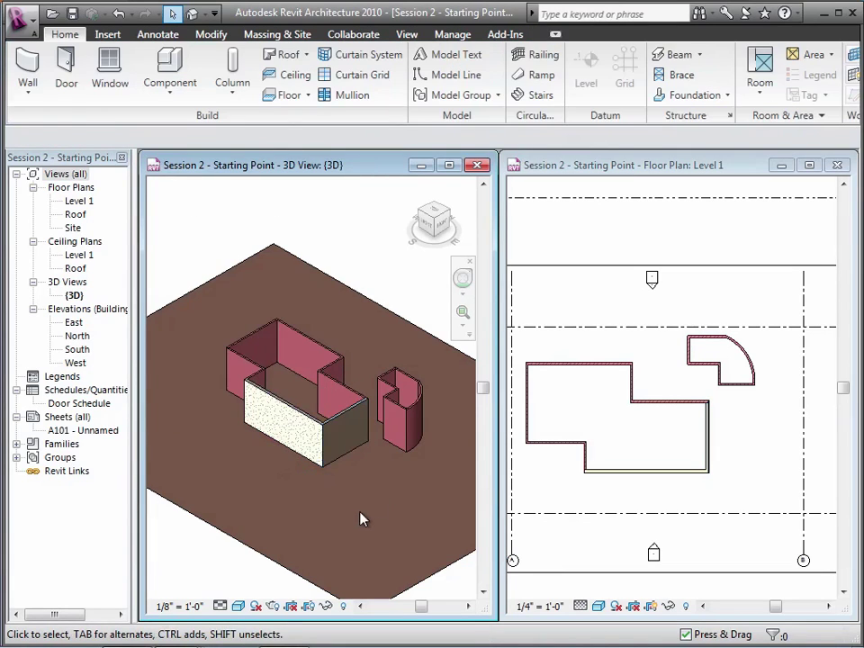
click(463, 312)
drag(282, 386, 380, 489)
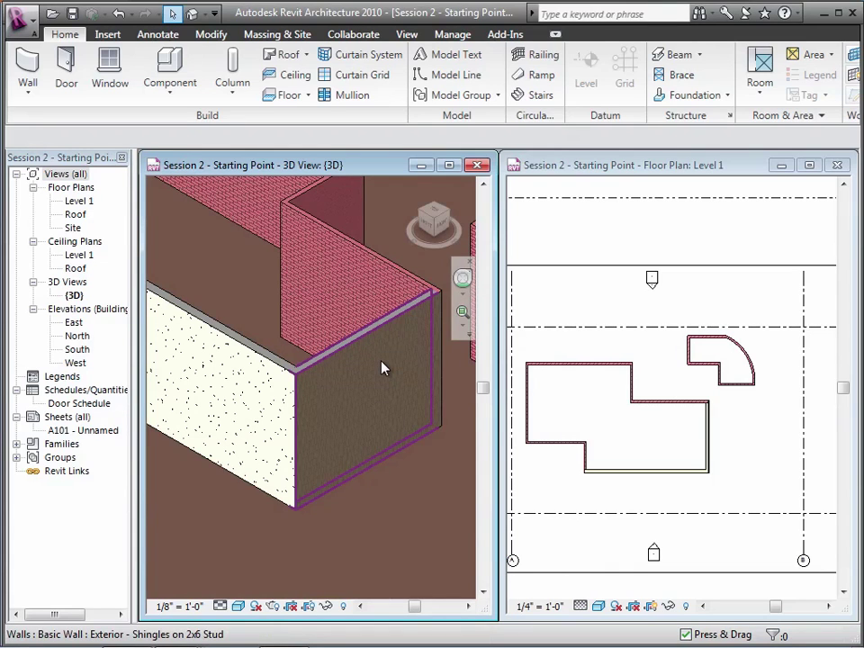
Switch the end wall to Exterior - Wood Siding on 2x6 Stud instead
click(354, 349)
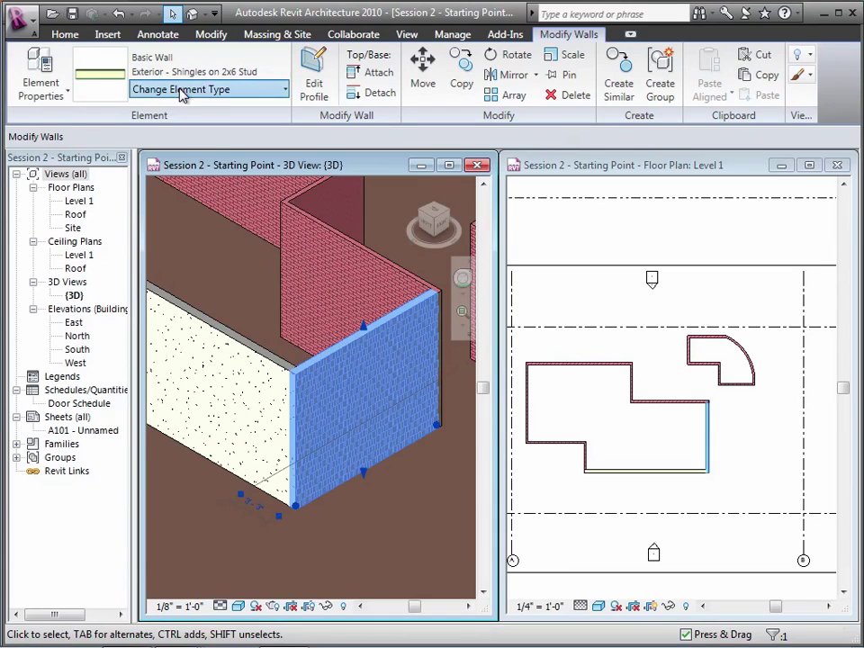
click(183, 93)
scroll(180, 135, up, 1)
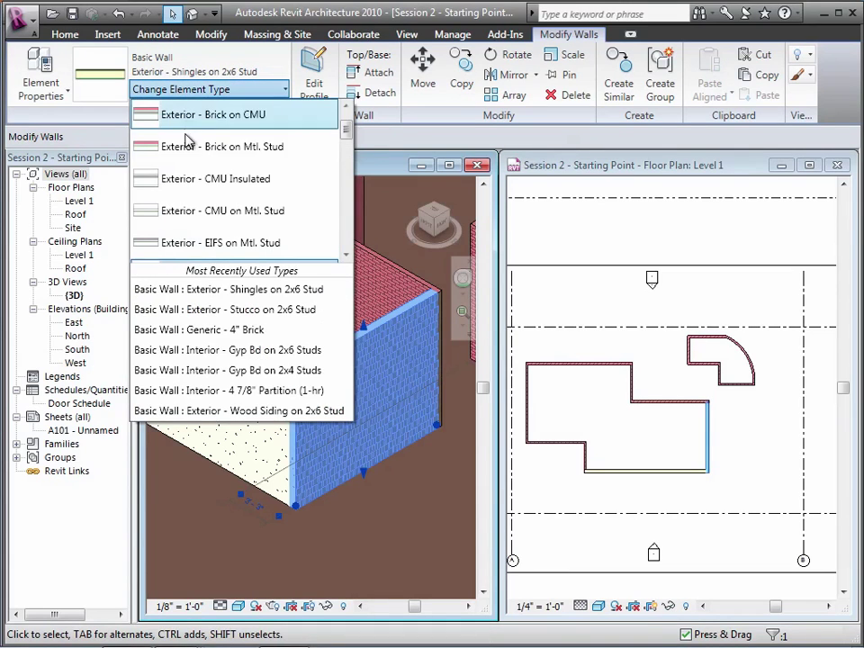
drag(350, 135, 349, 148)
click(286, 225)
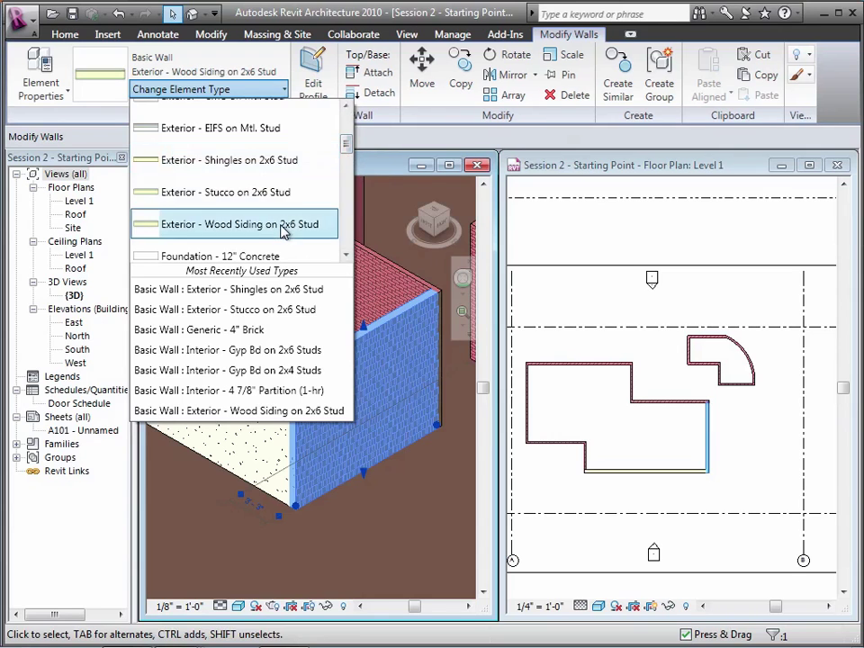
click(201, 543)
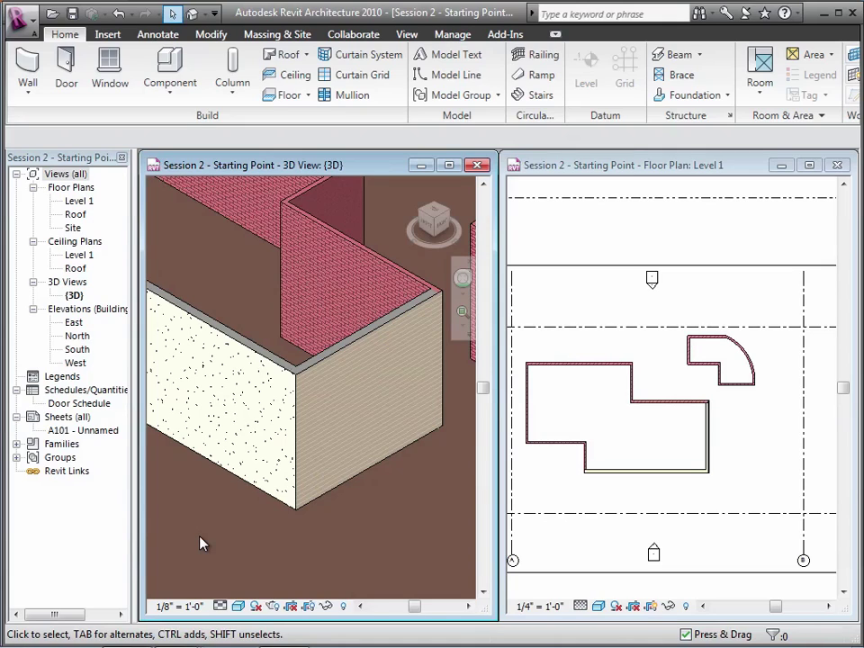
Open the South elevation and set the Roof level 12' above Level 1
click(75, 351)
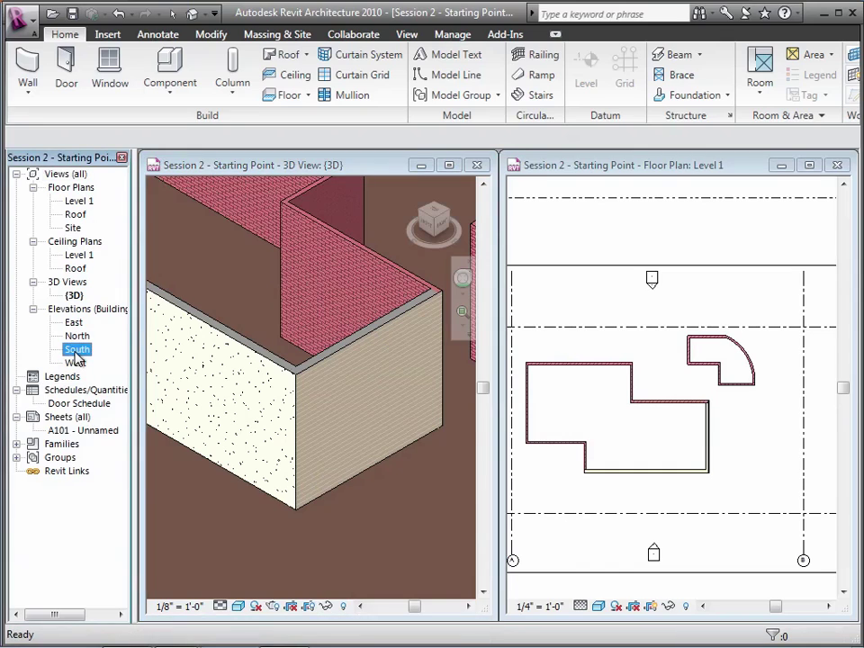
double_click(76, 358)
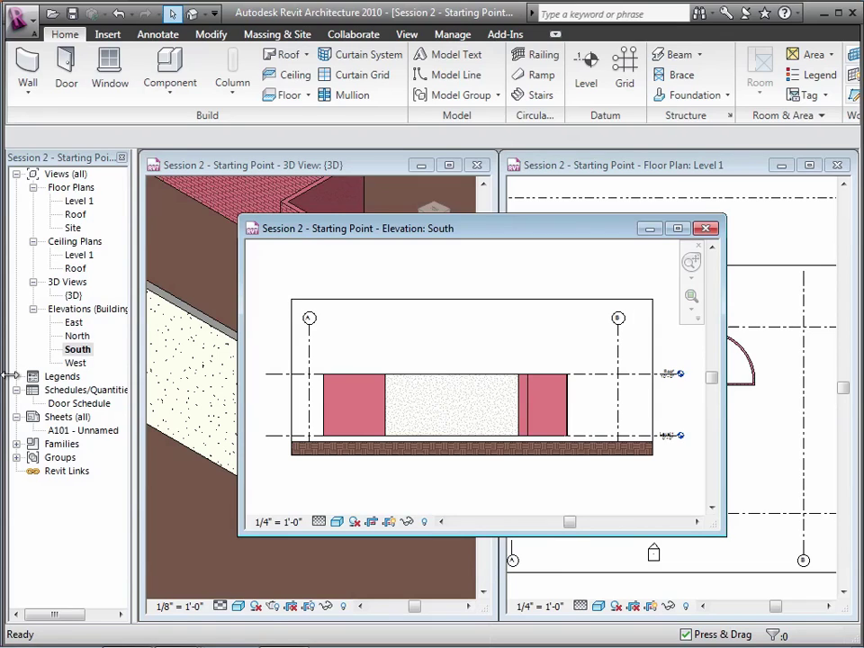
click(277, 377)
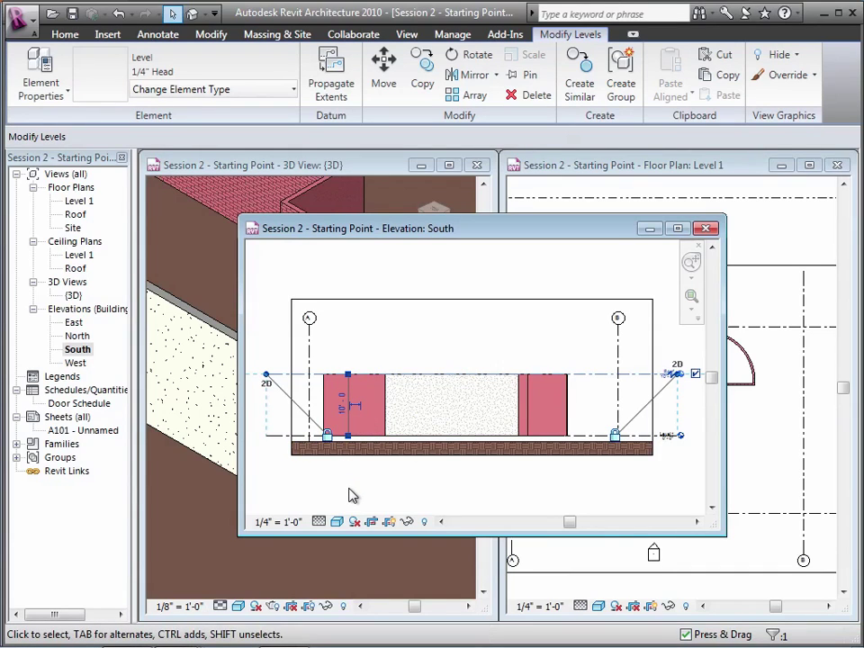
click(343, 407)
text(12)
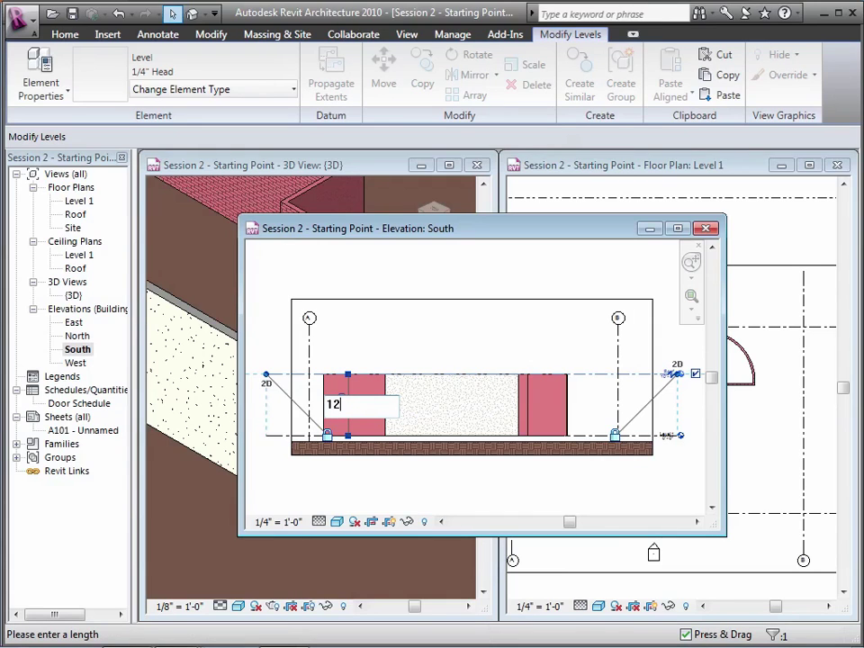
key(Return)
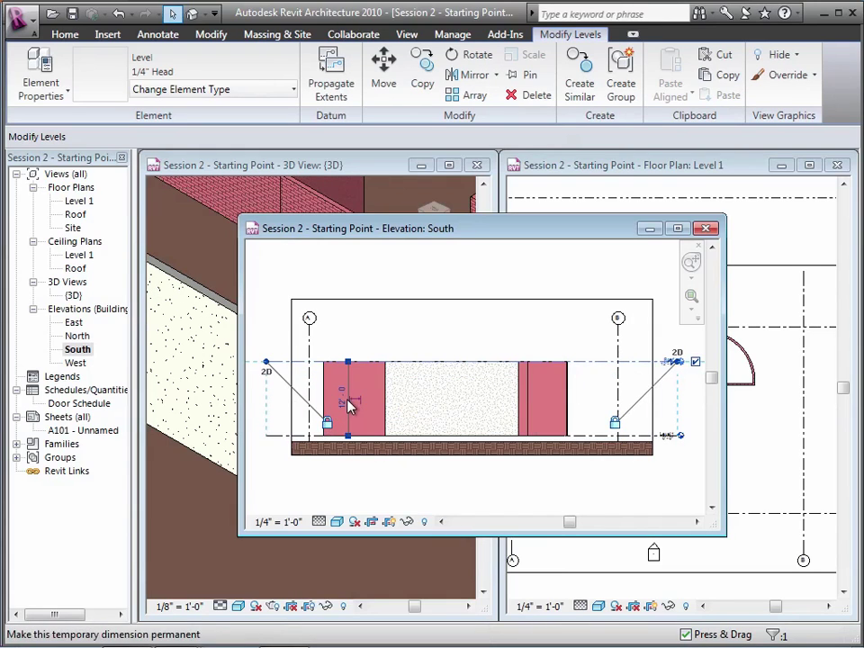
Try Roof level heights of 8' and 9', settle on 12', then close the South elevation
click(345, 400)
text(8)
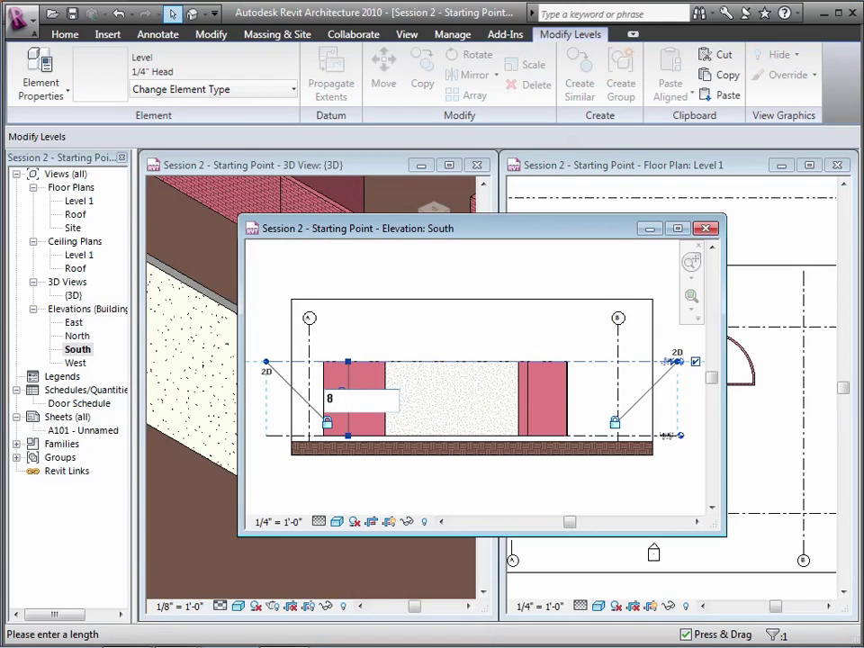
key(Return)
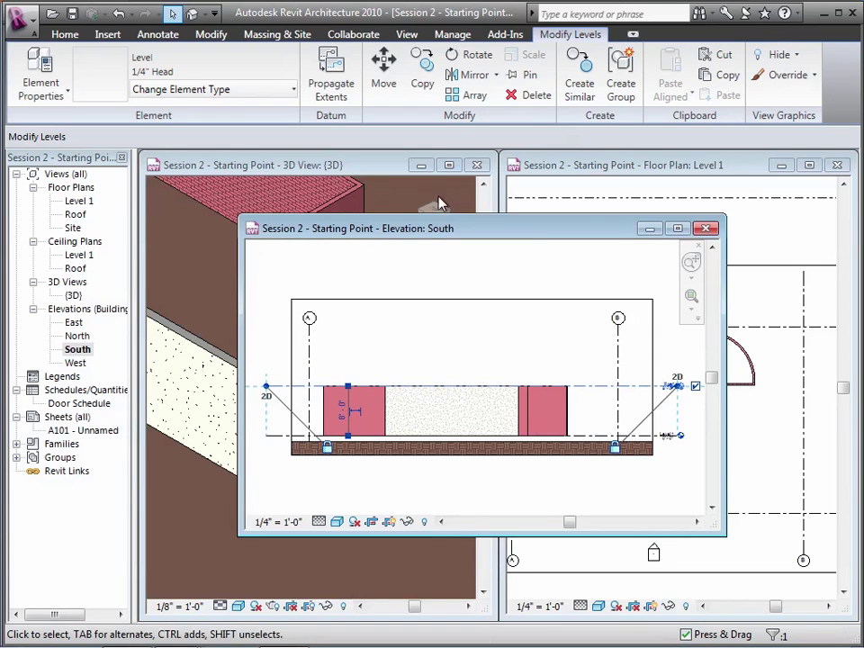
drag(432, 230, 626, 224)
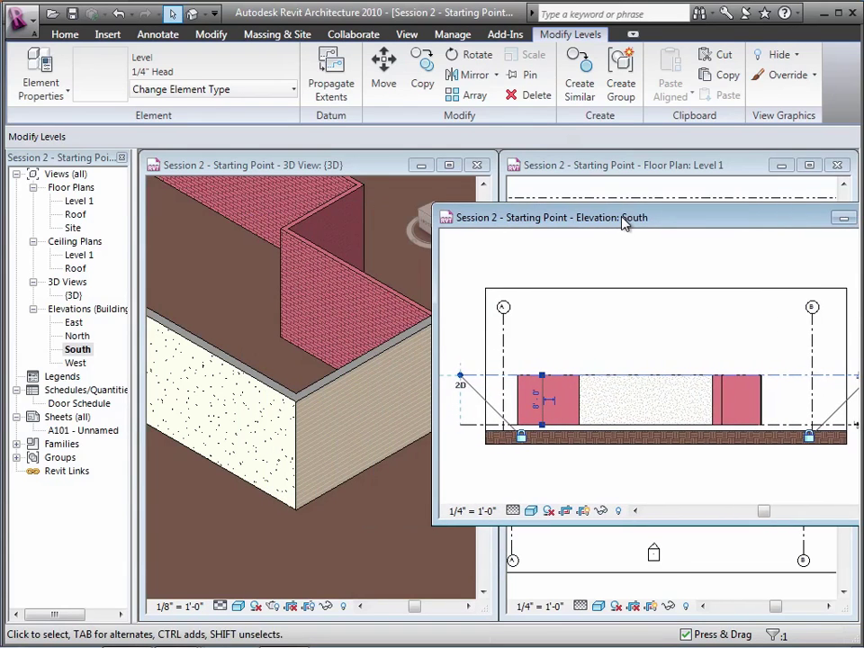
click(531, 405)
text(9)
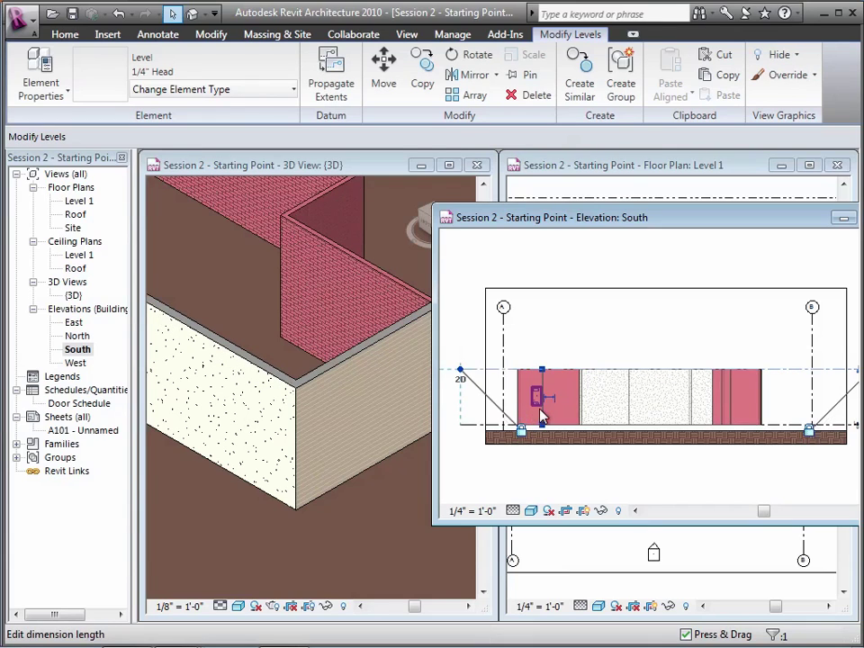
click(535, 402)
text(12)
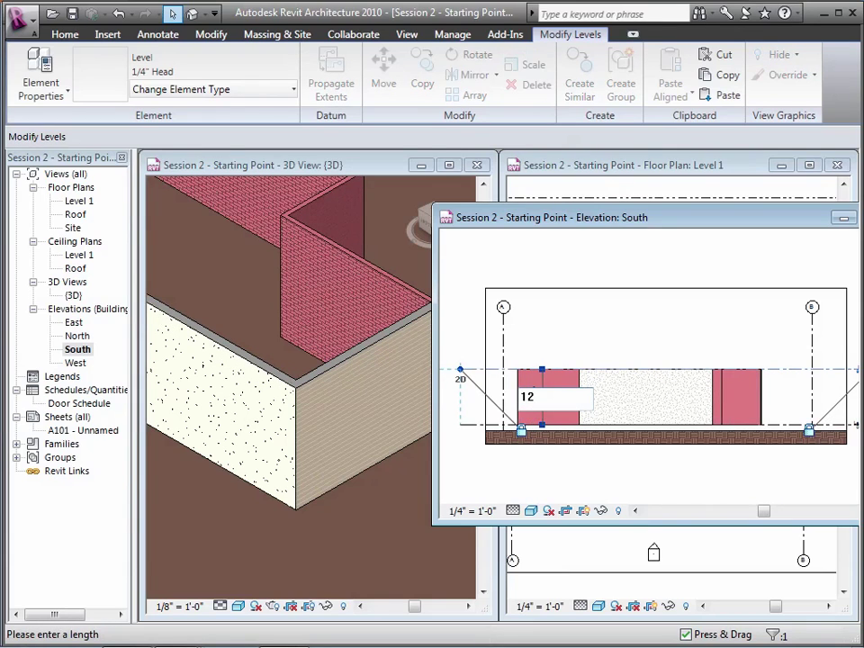
key(Return)
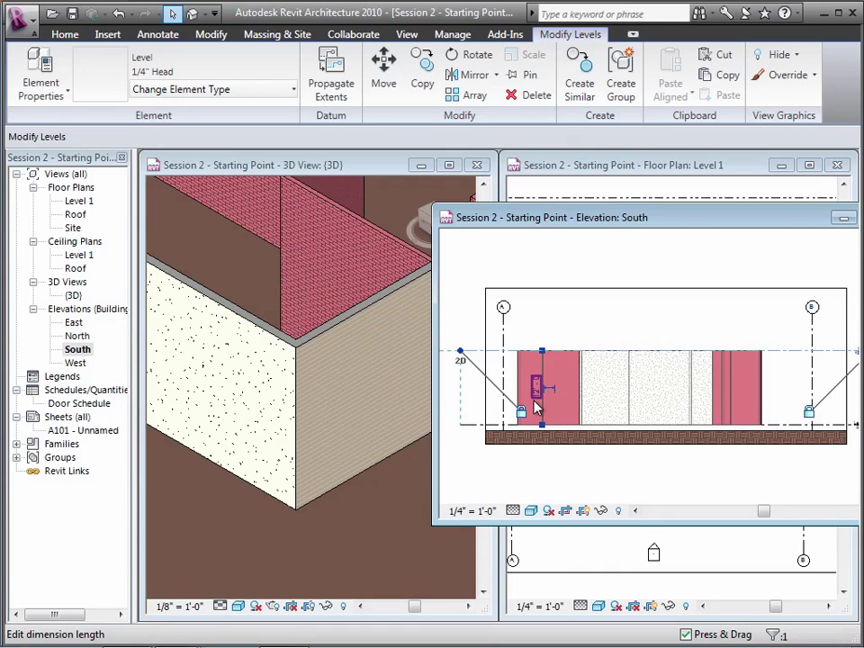
key(Return)
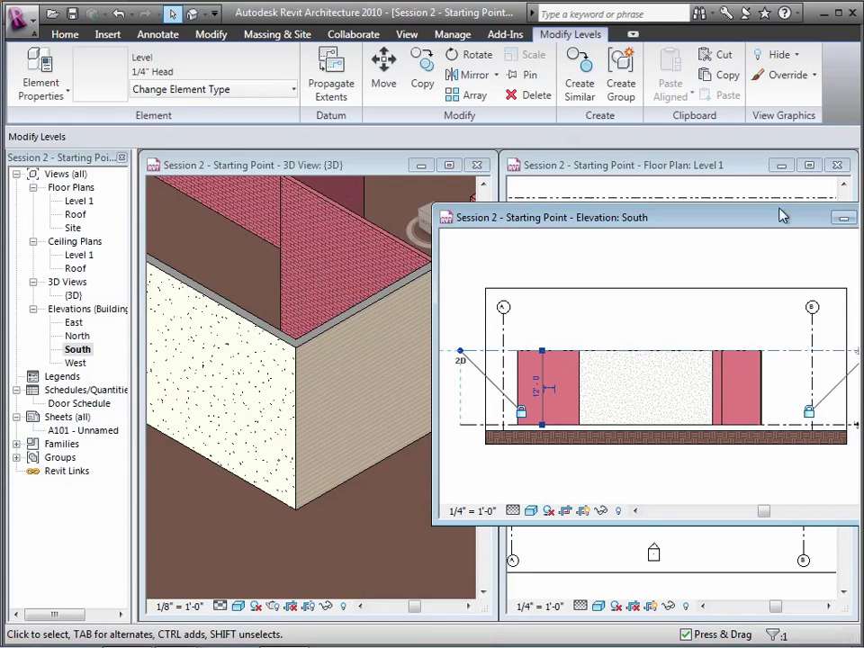
drag(761, 227, 639, 228)
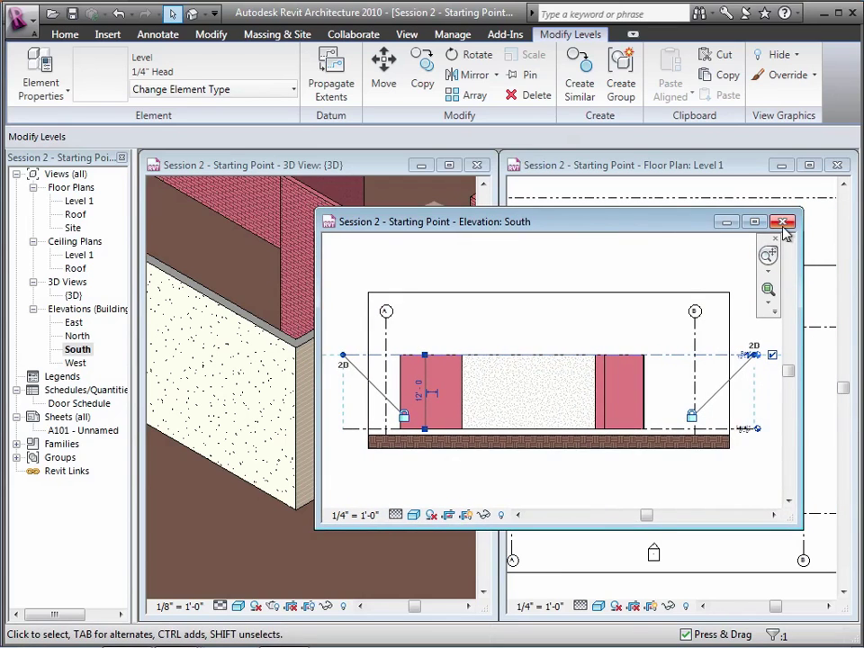
click(785, 228)
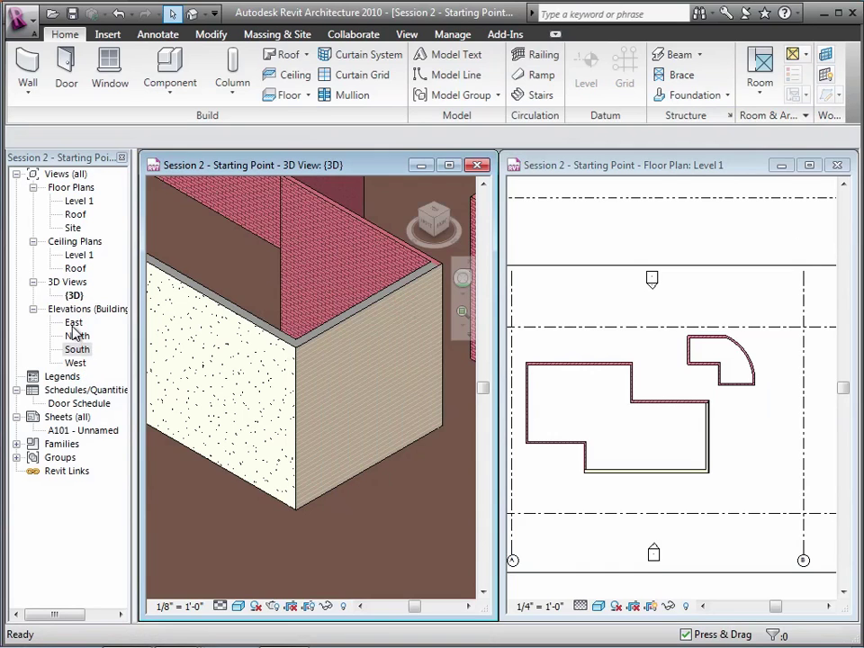
Open the East elevation and set the Roof level to 10'-0" above Level 1
click(73, 325)
double_click(73, 325)
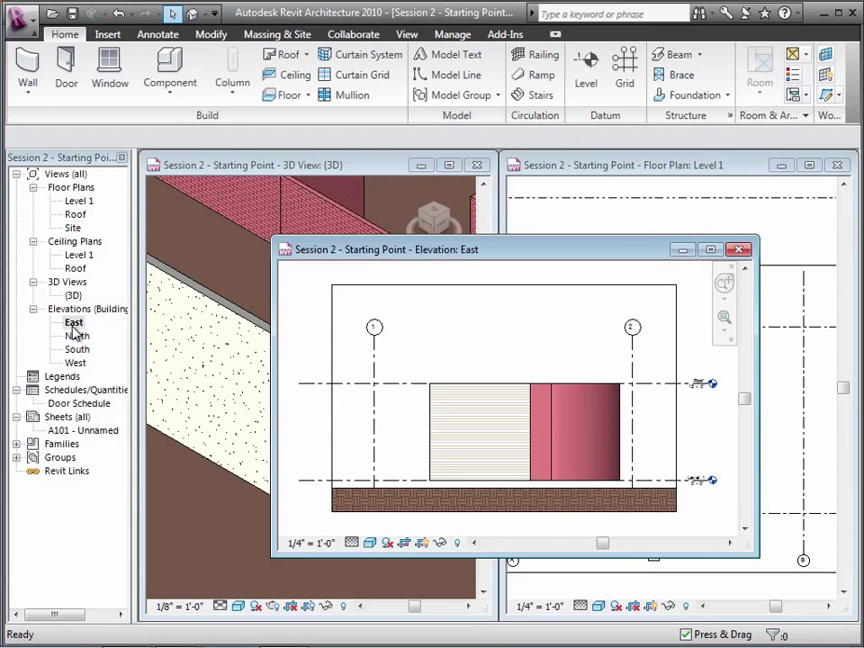
click(310, 393)
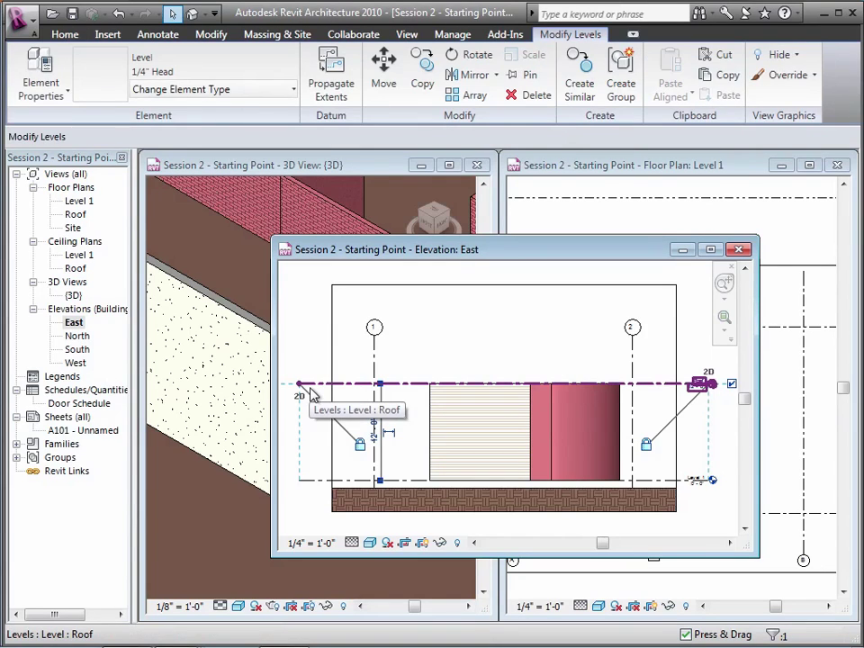
click(374, 428)
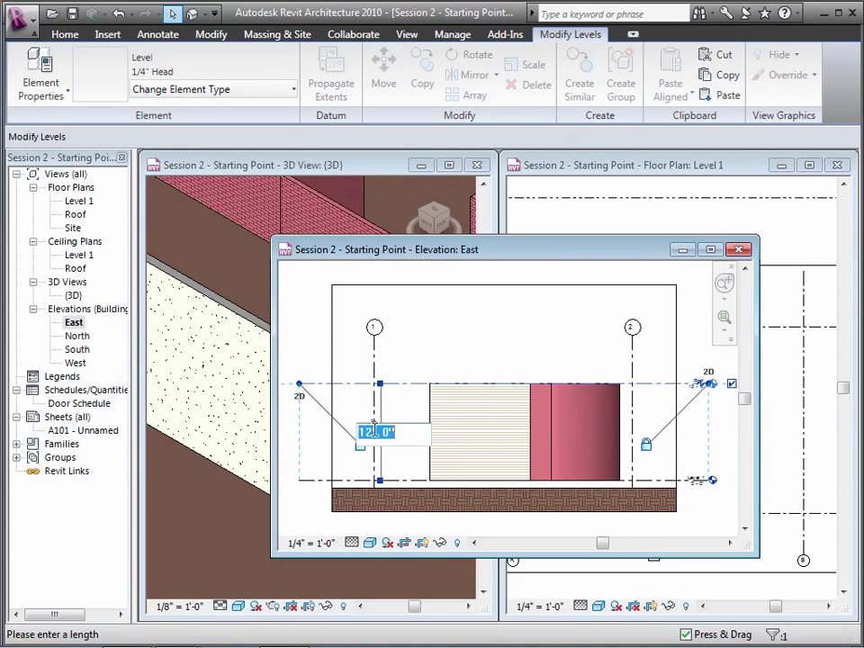
text(10)
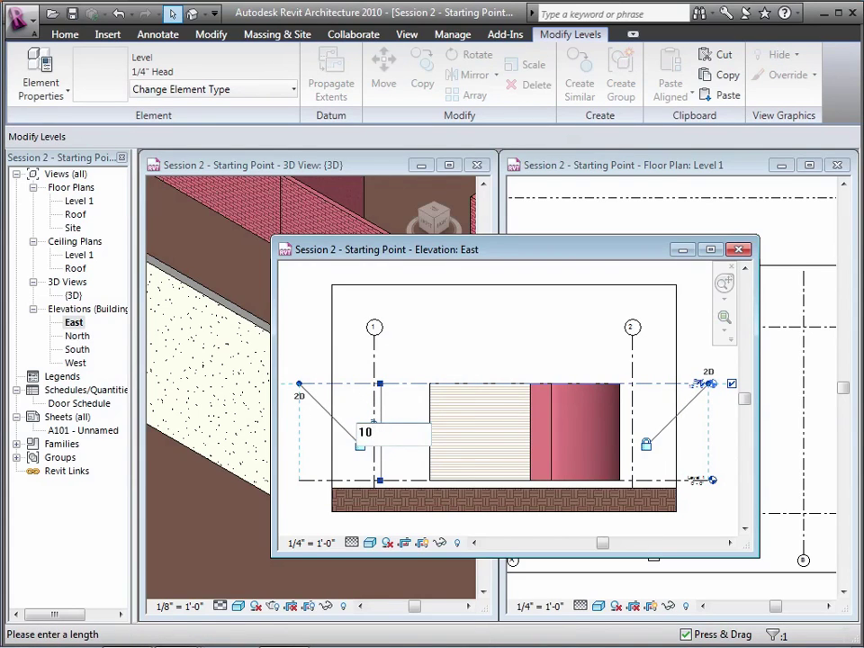
key(Return)
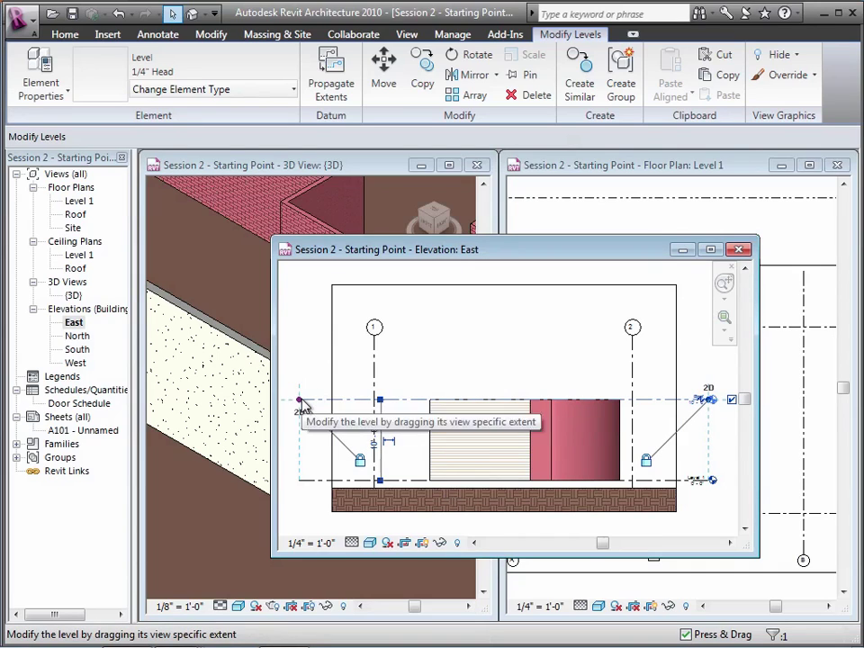
mouse_move(298, 398)
mouse_down()
mouse_move(320, 400)
mouse_move(297, 399)
mouse_up()
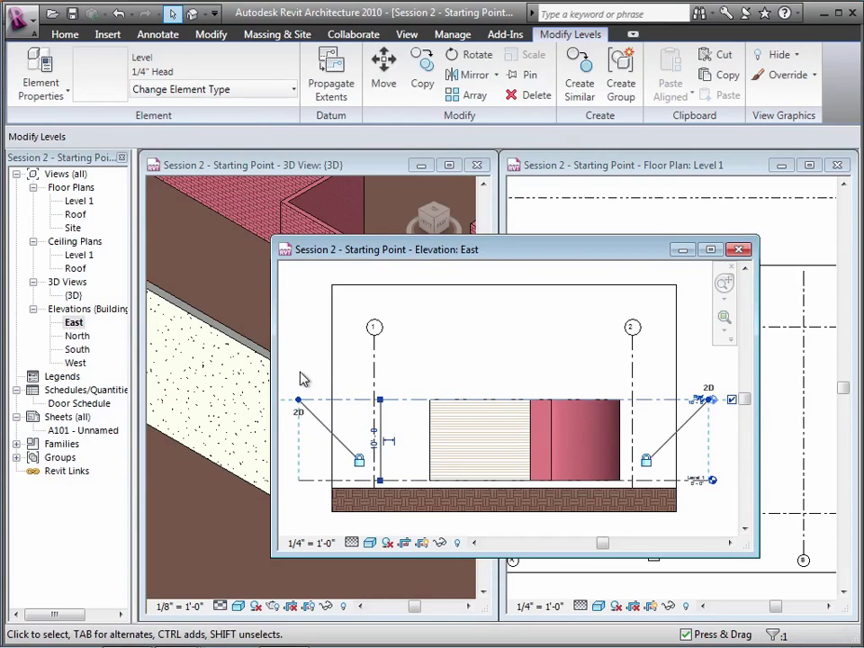
click(304, 379)
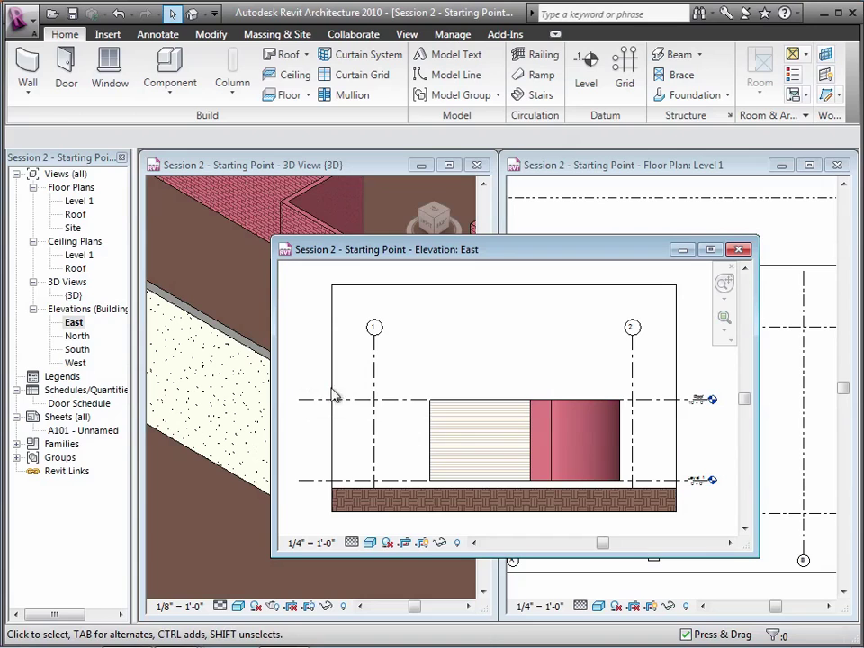
Review the siding wall's instance properties, cancel unchanged, and close the East elevation
click(450, 468)
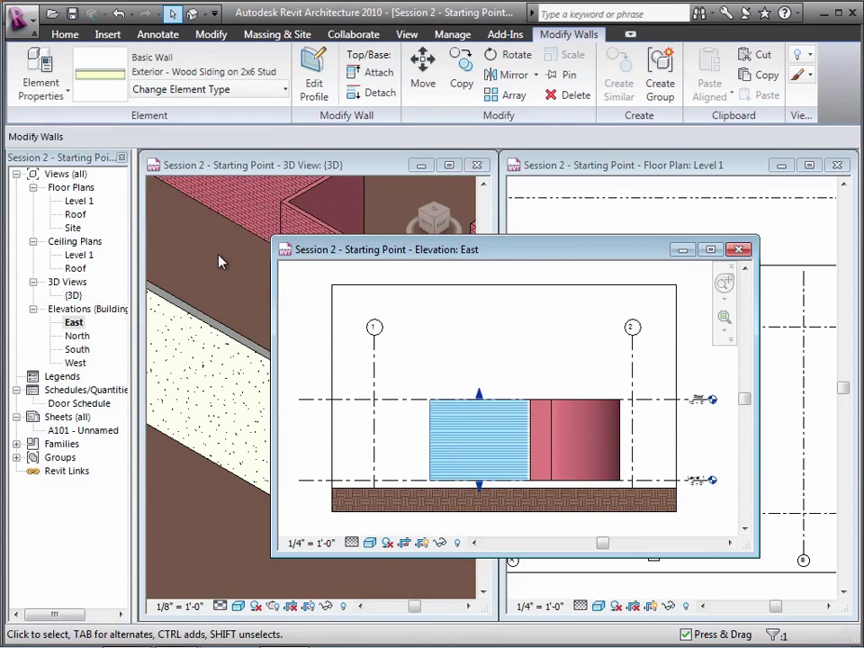
click(60, 95)
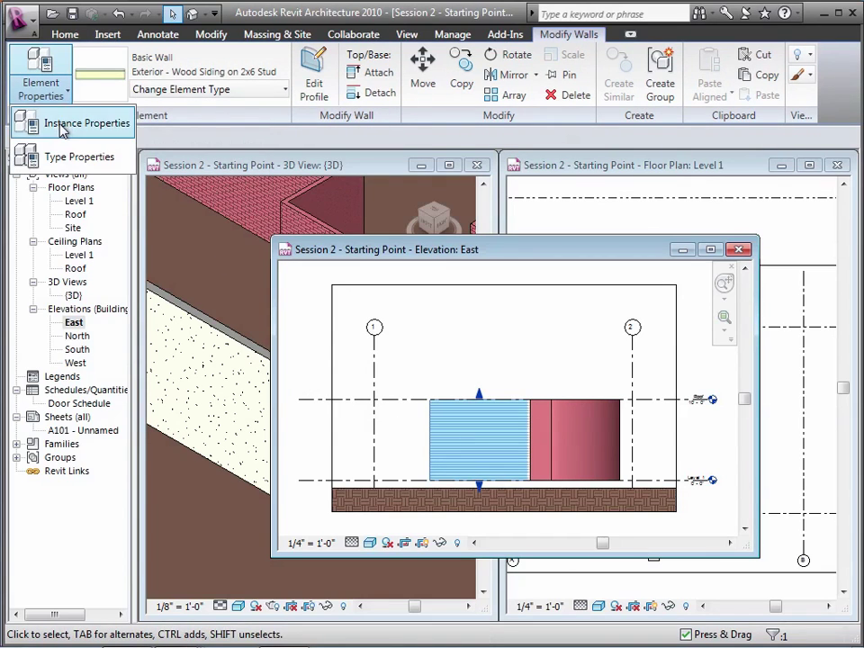
click(45, 124)
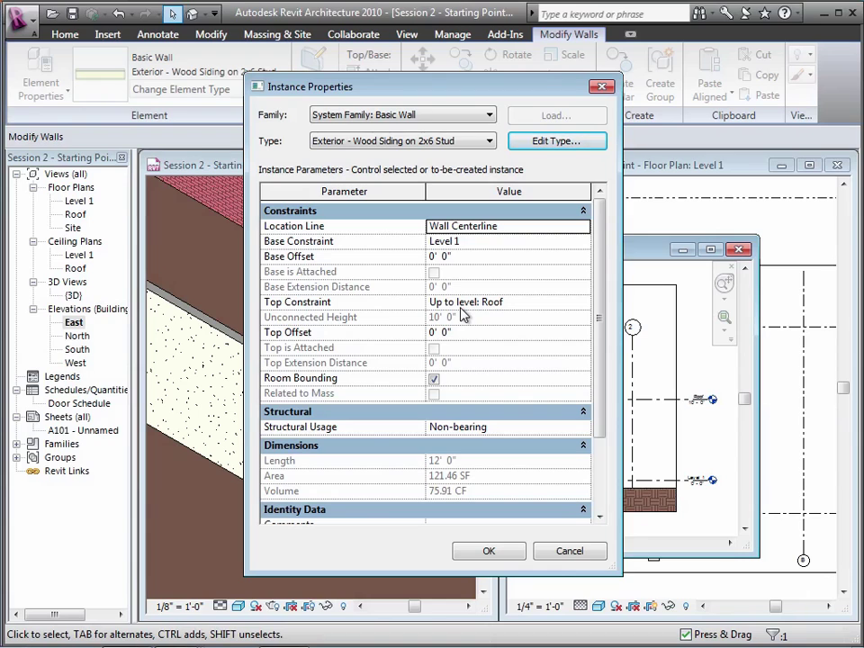
click(570, 550)
click(505, 316)
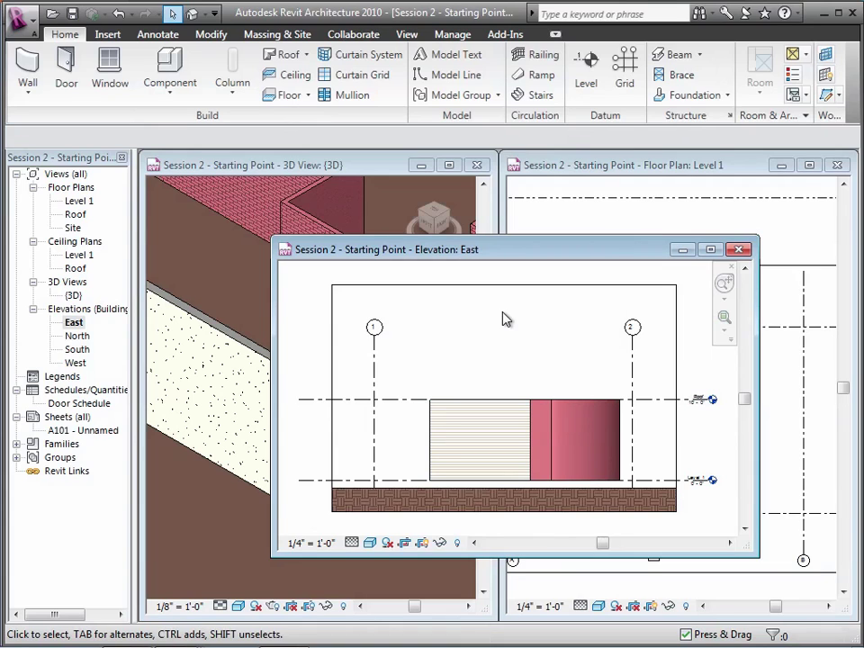
click(739, 250)
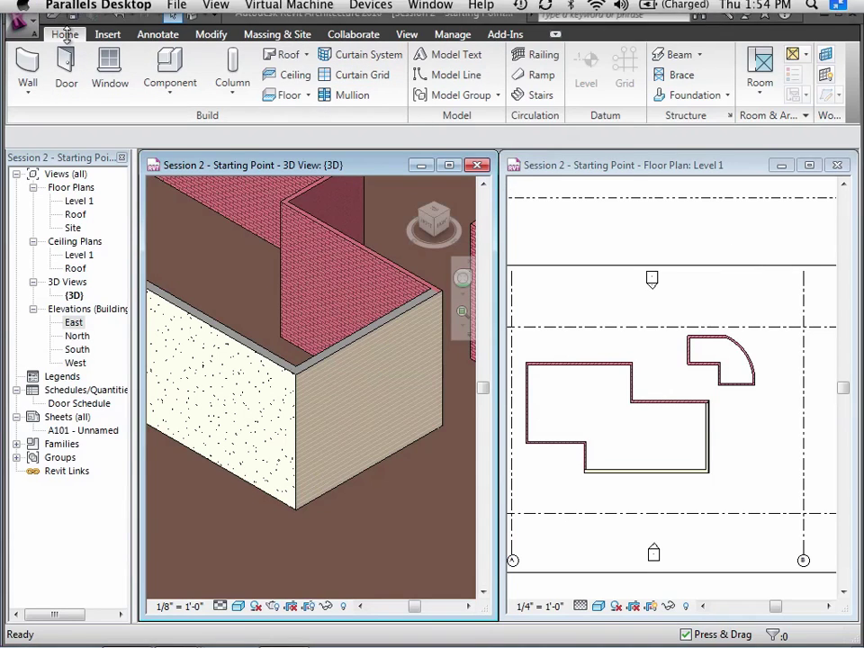
Start placing Interior - Gyp Bd on 2x4 Studs walls in the Level 1 plan
click(27, 67)
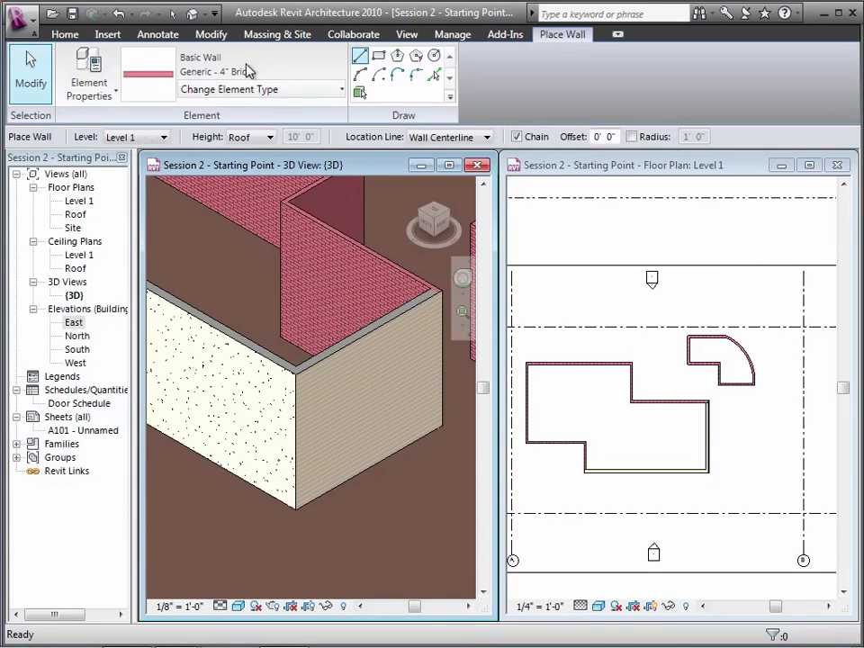
click(246, 88)
scroll(387, 168, up, 1)
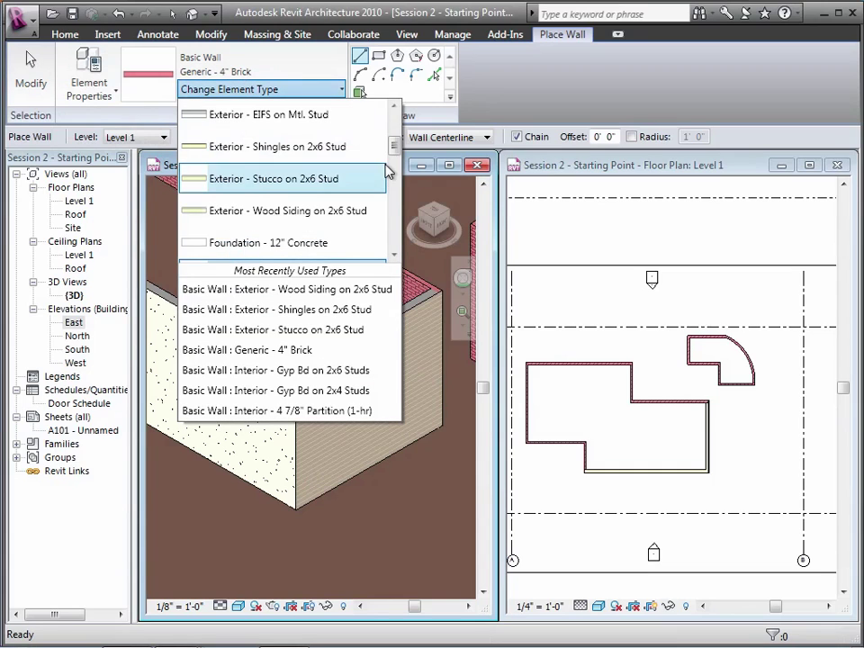
scroll(395, 158, down, 1)
drag(395, 167, 396, 216)
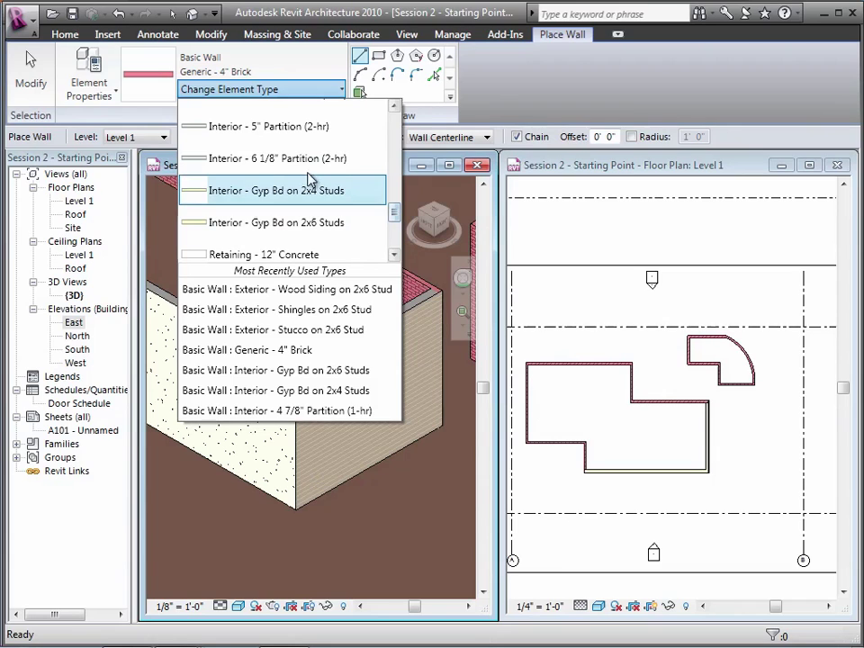
click(286, 190)
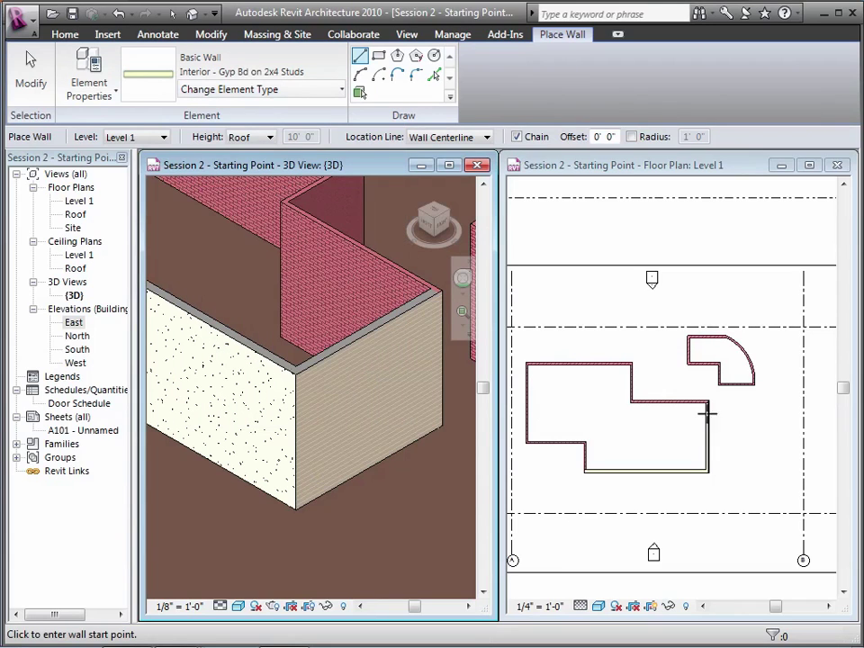
click(573, 362)
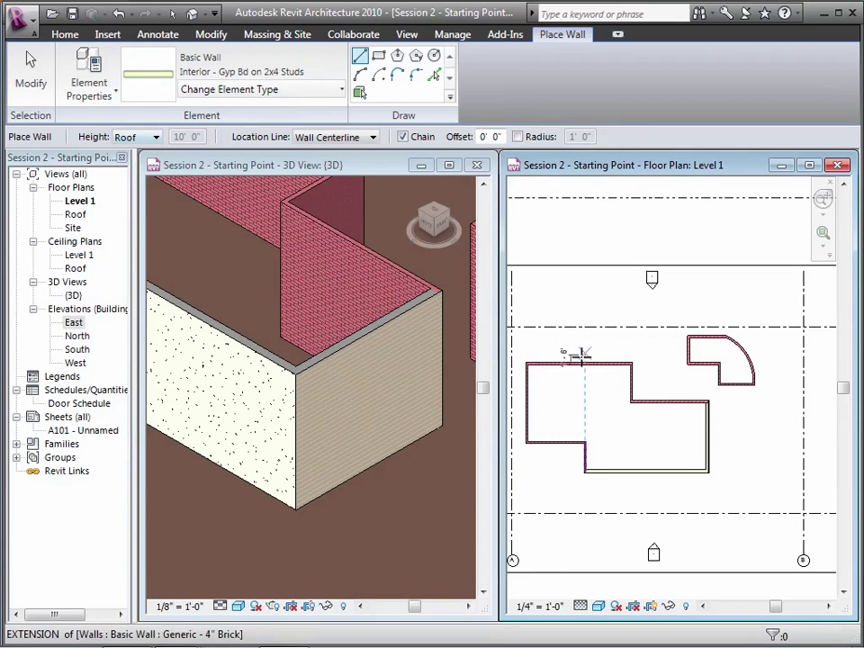
Draw a vertical partition down from the top wall and a horizontal one from the left wall
click(571, 364)
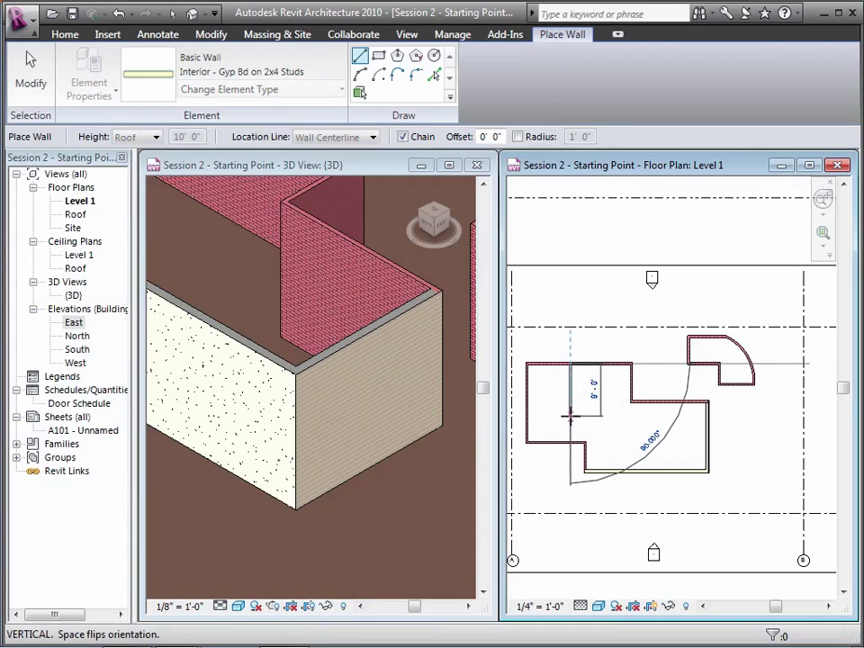
click(571, 441)
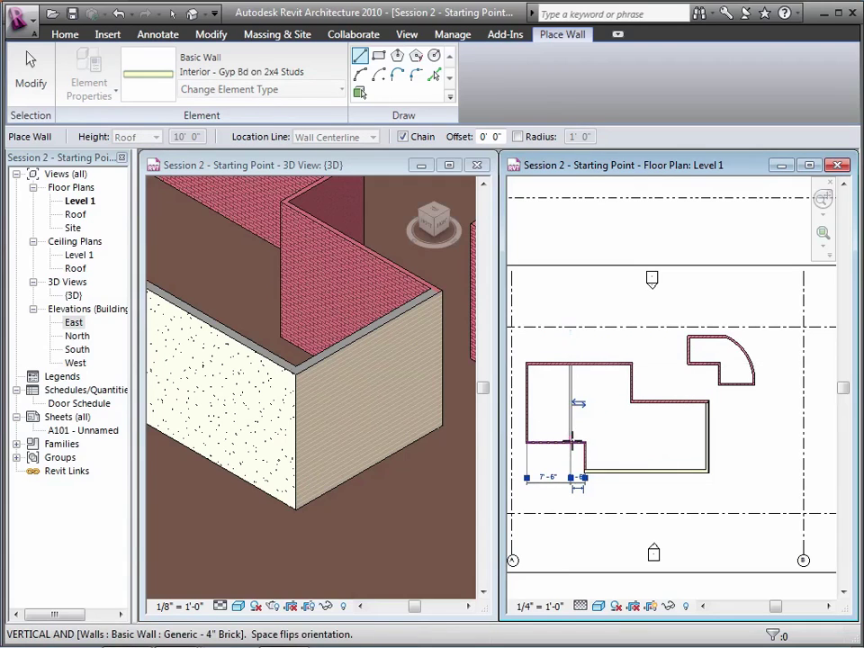
key(Escape)
click(527, 403)
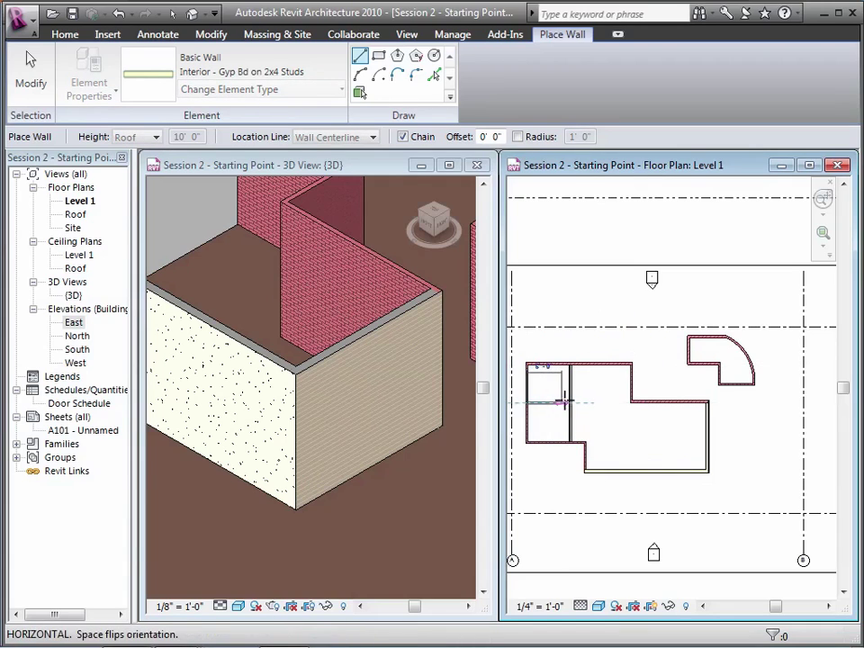
click(571, 404)
key(Escape)
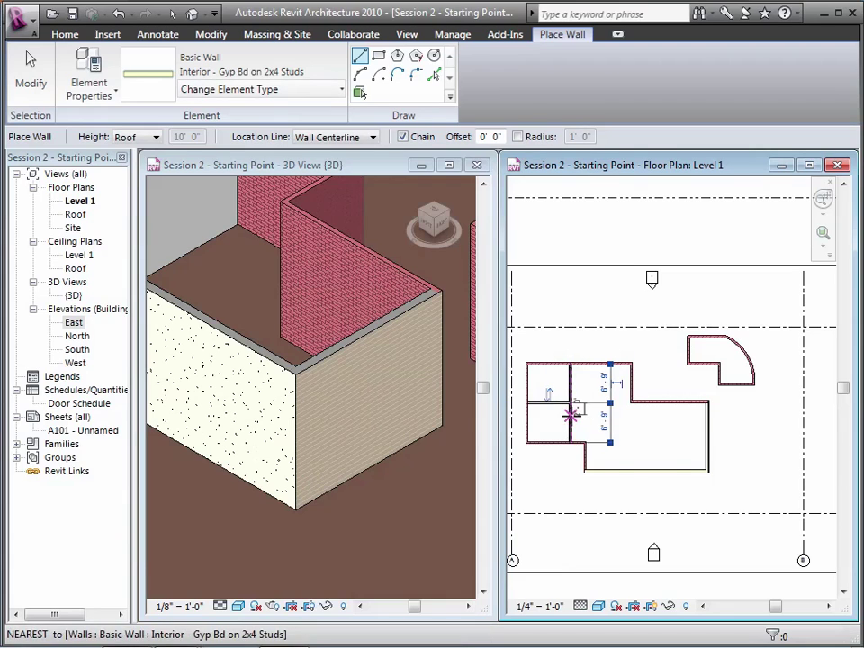
Add an L-shaped partition to the bottom wall and a partition across to the right wall
click(572, 410)
click(617, 412)
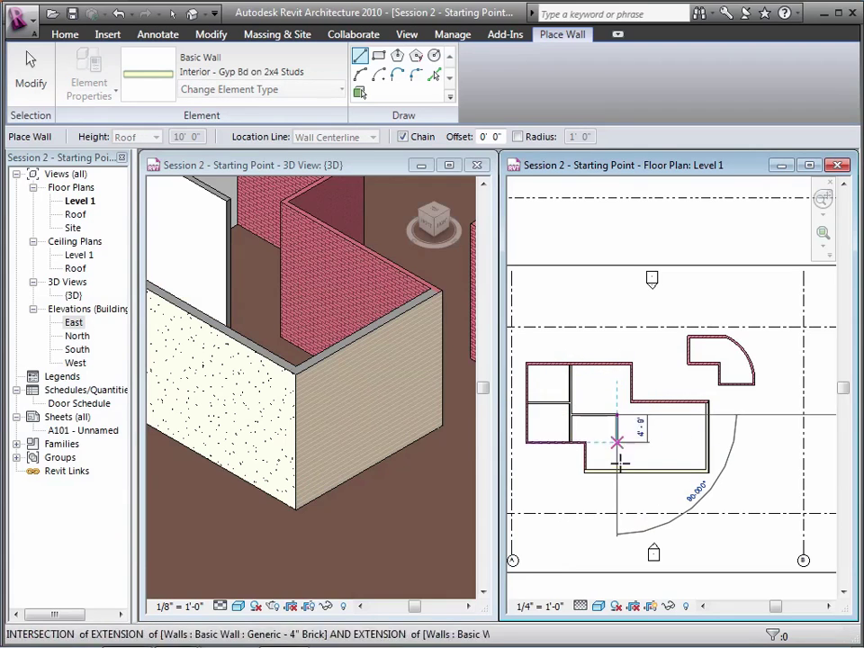
click(616, 470)
key(Escape)
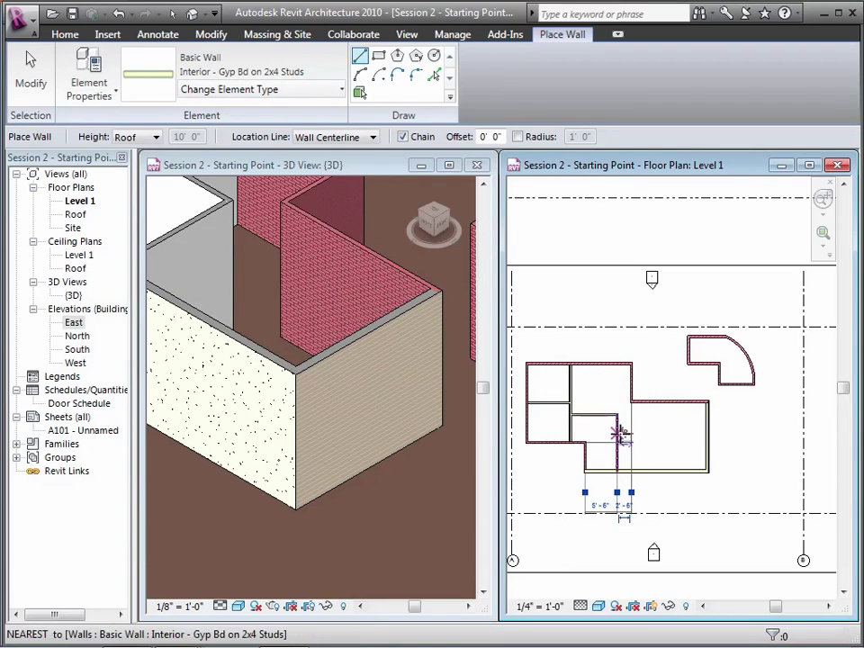
click(618, 404)
click(709, 433)
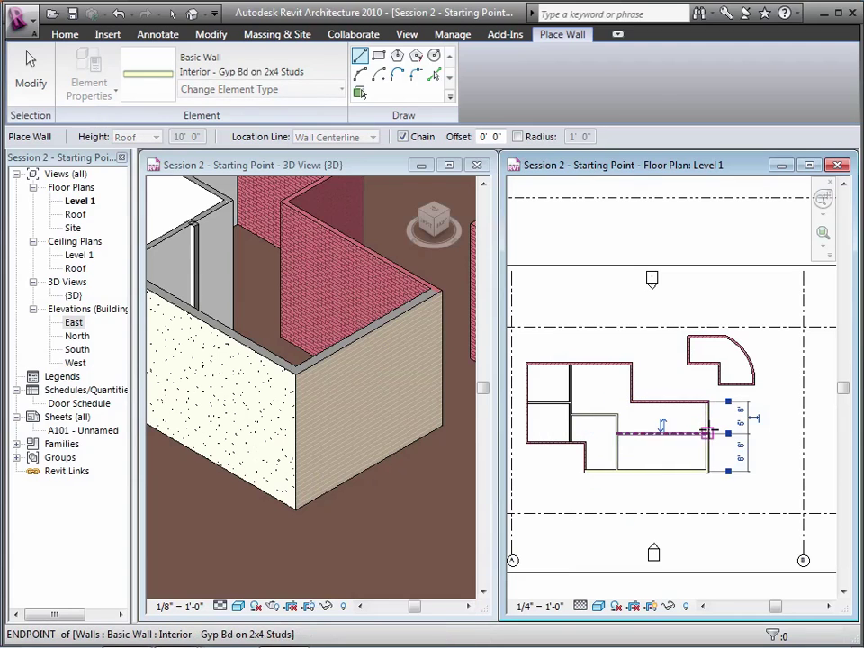
key(Escape)
click(31, 63)
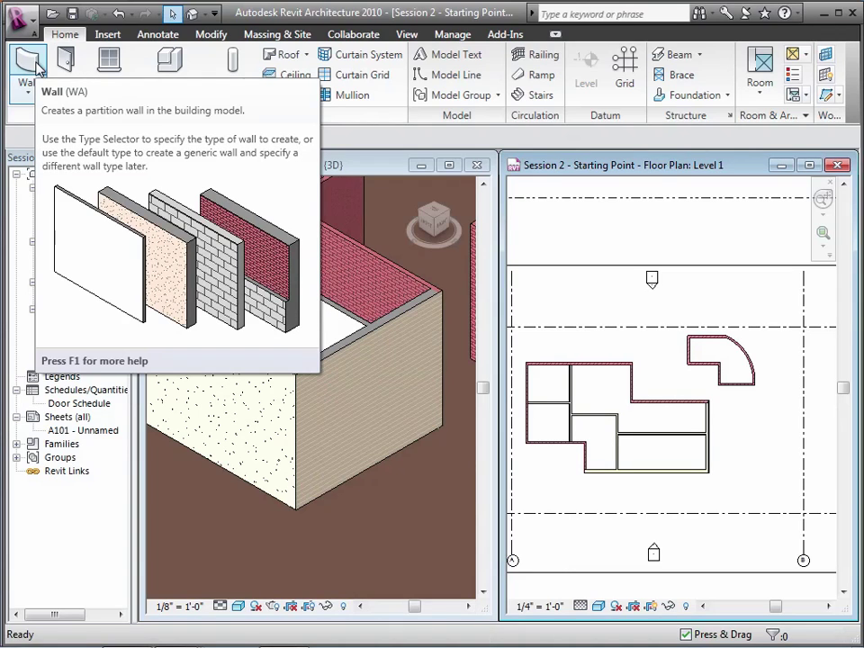
Reposition the short wall between the two left rooms by entering 6 in its temporary dimension
click(573, 393)
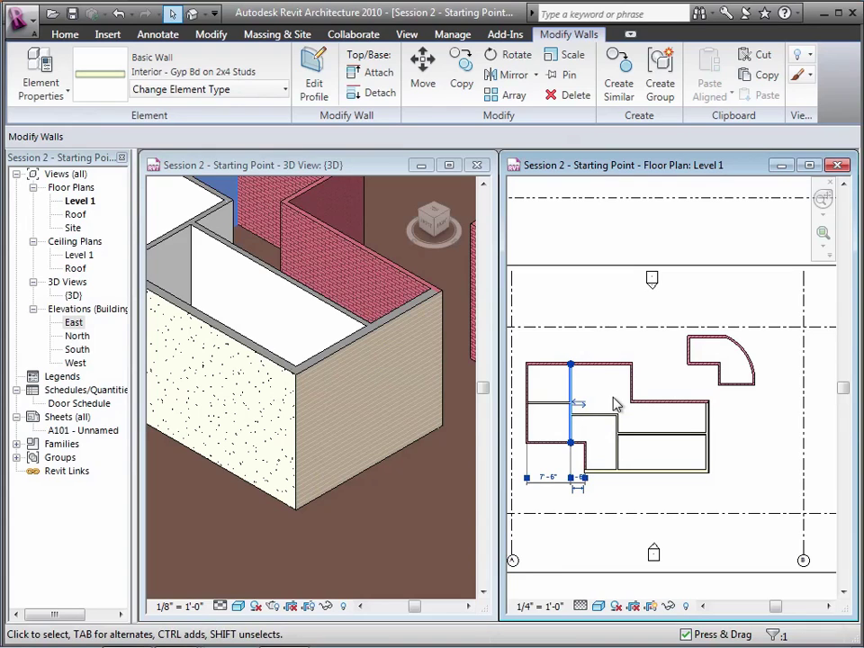
click(551, 405)
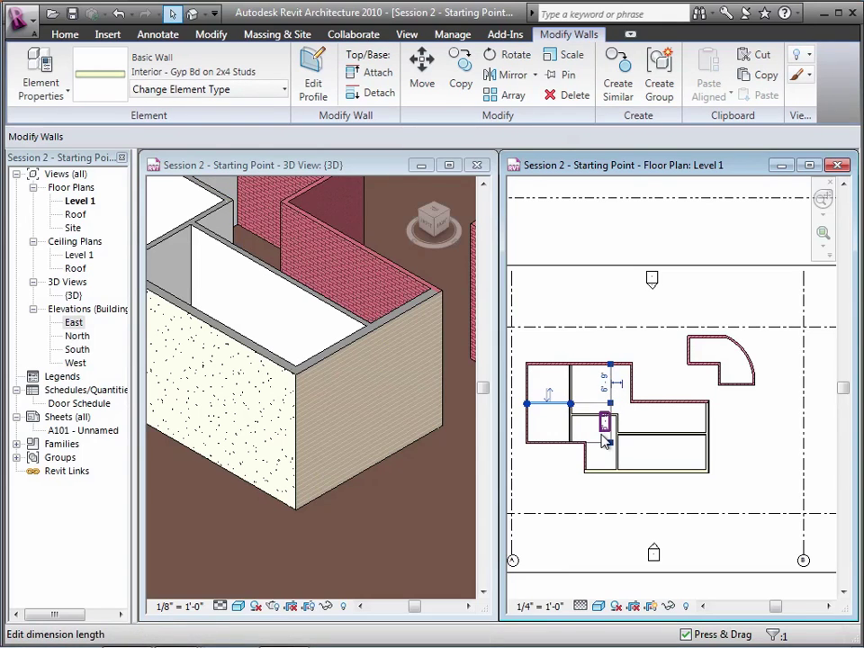
click(604, 384)
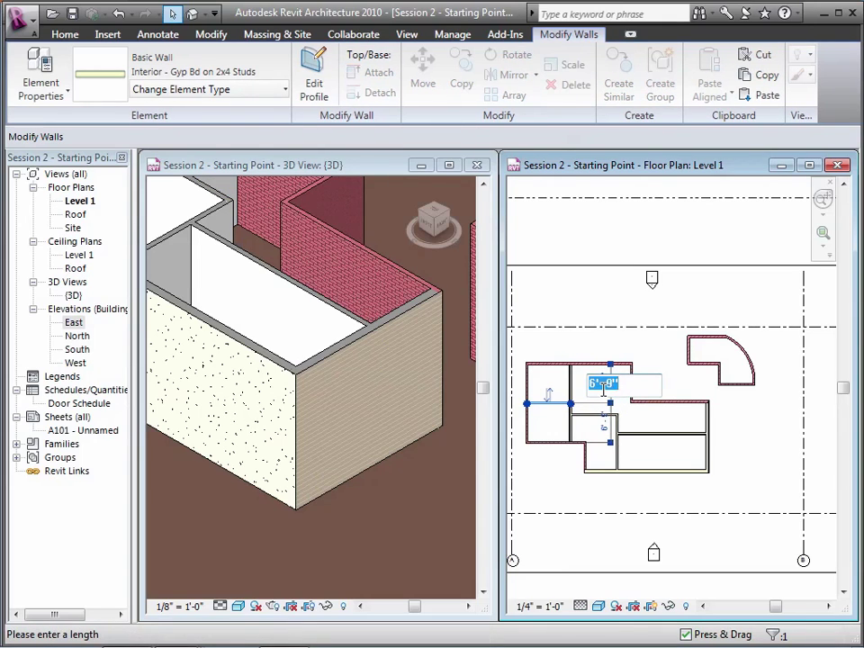
text(6)
key(Return)
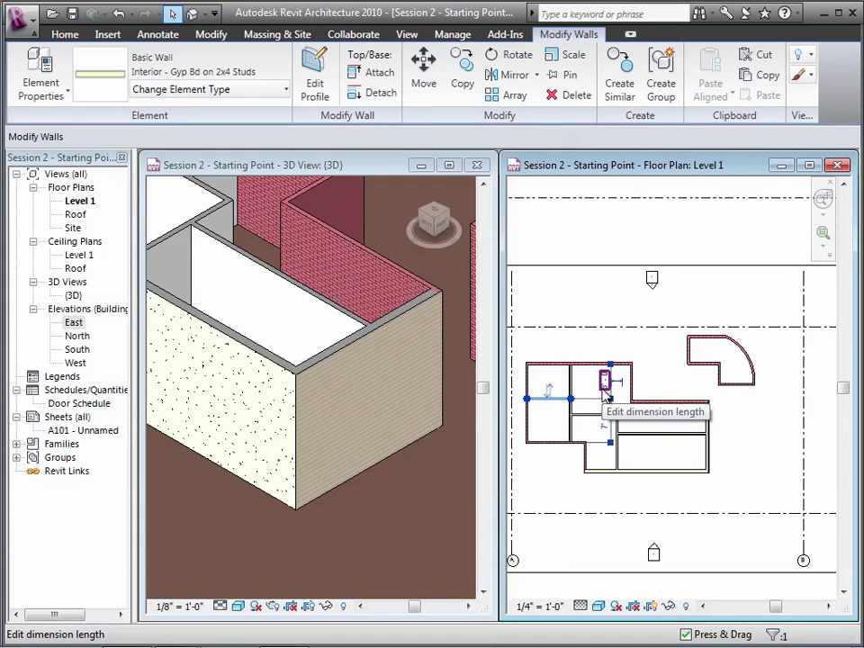
click(607, 313)
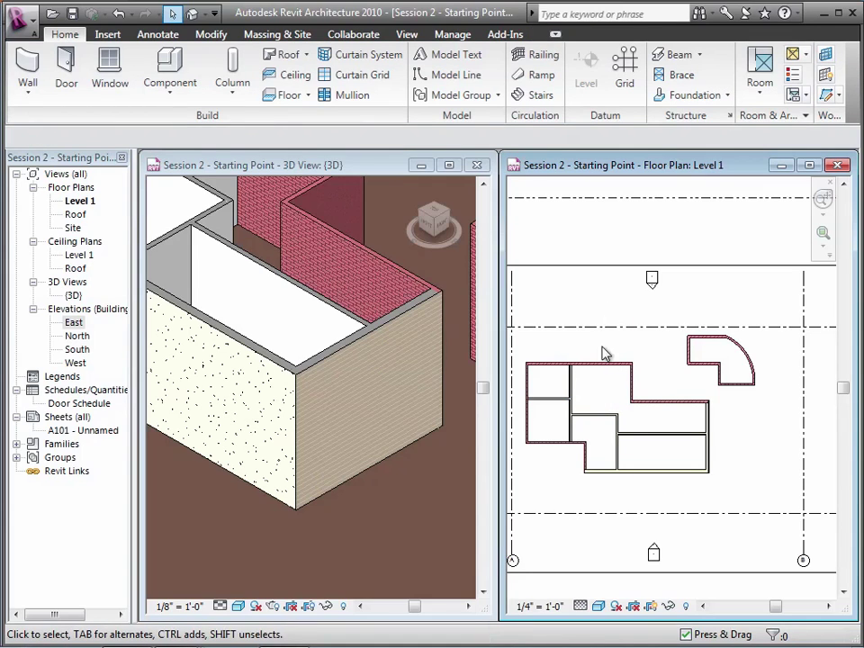
Check the spacing of the neighbouring vertical interior walls
click(572, 429)
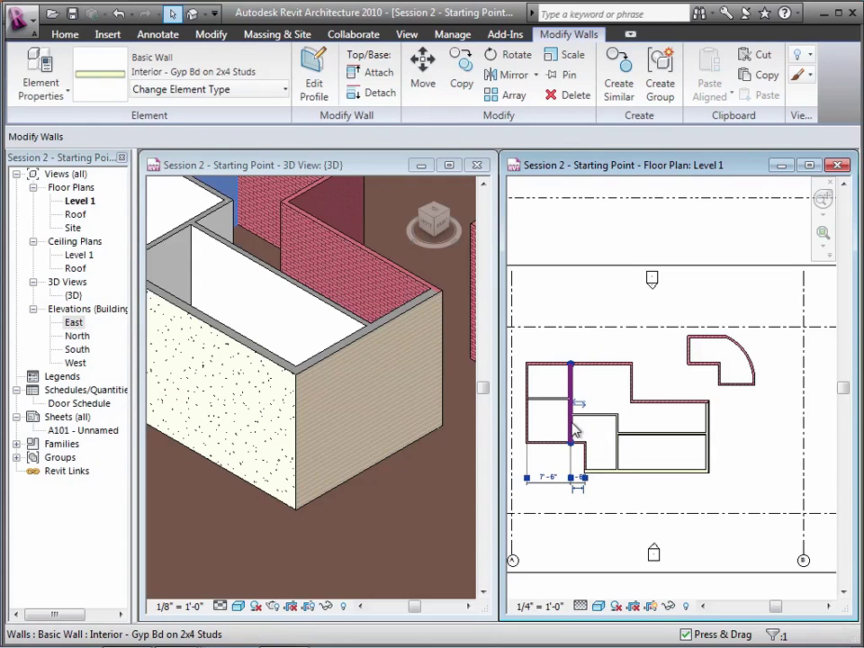
click(618, 457)
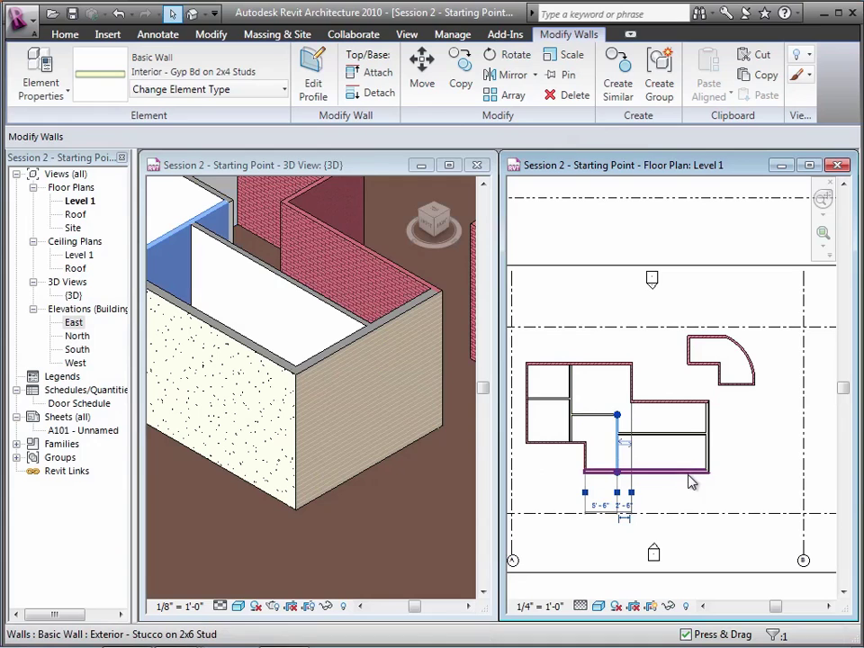
click(573, 430)
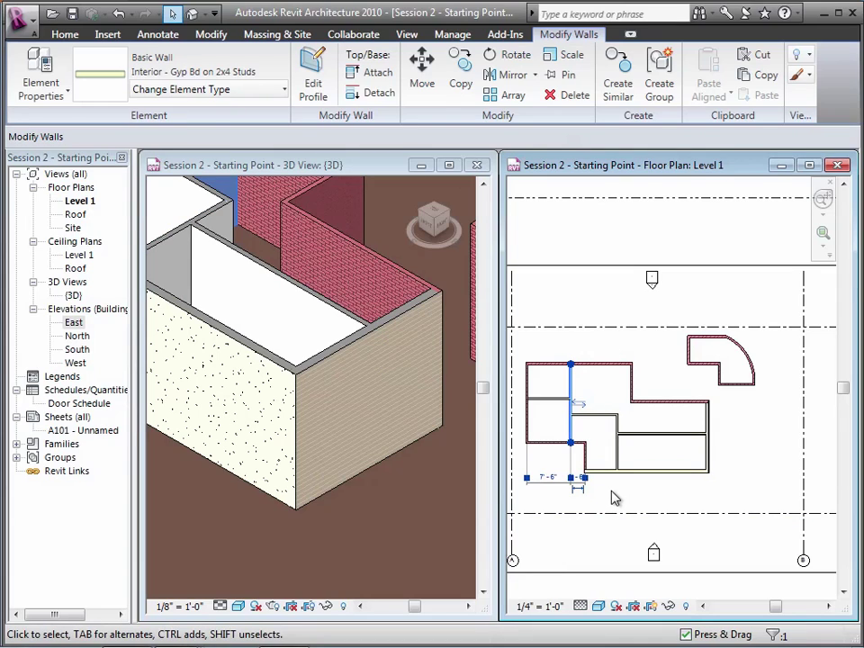
click(733, 483)
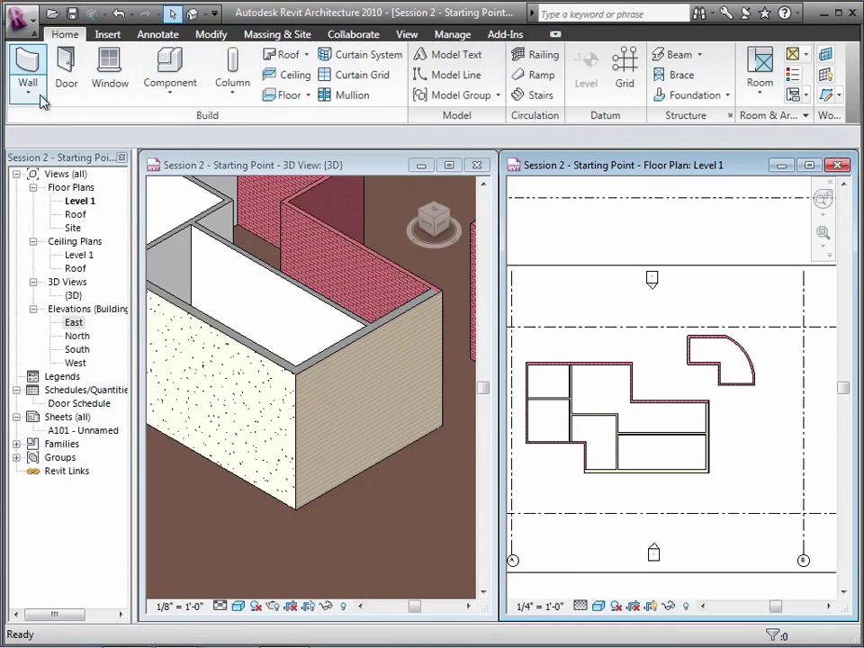
Draw a vertical wall from the interior wall's midpoint down to the bottom exterior wall
click(30, 71)
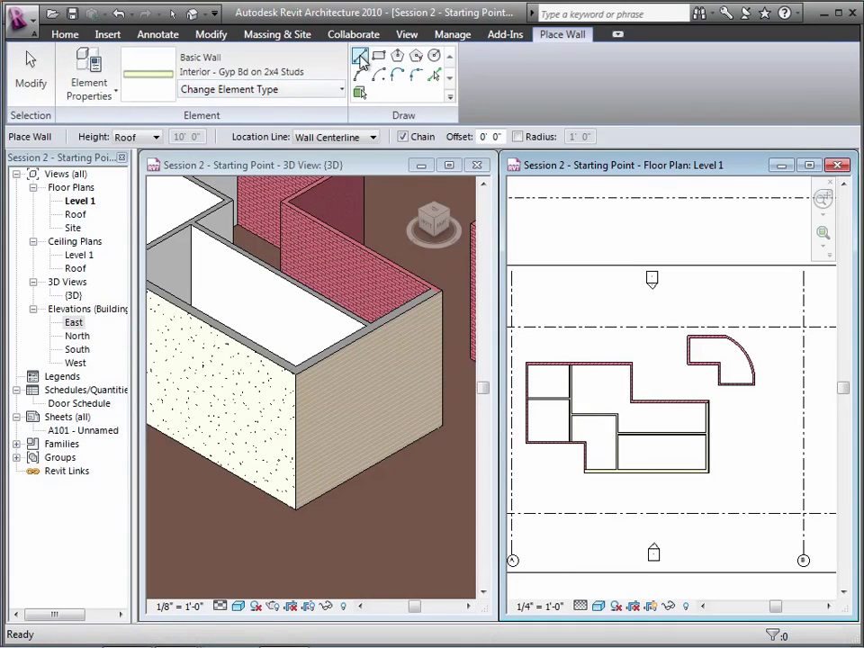
click(664, 435)
click(664, 471)
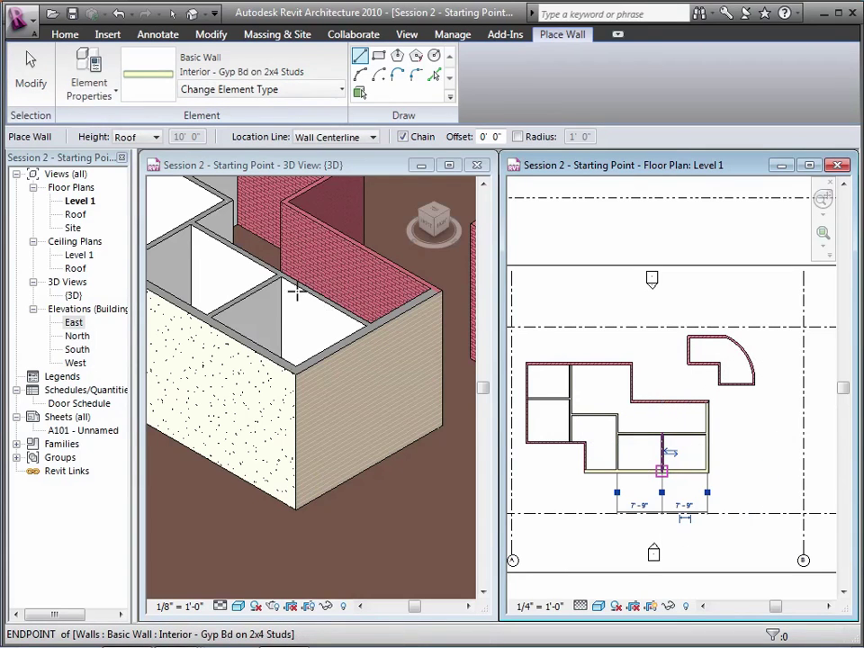
click(28, 60)
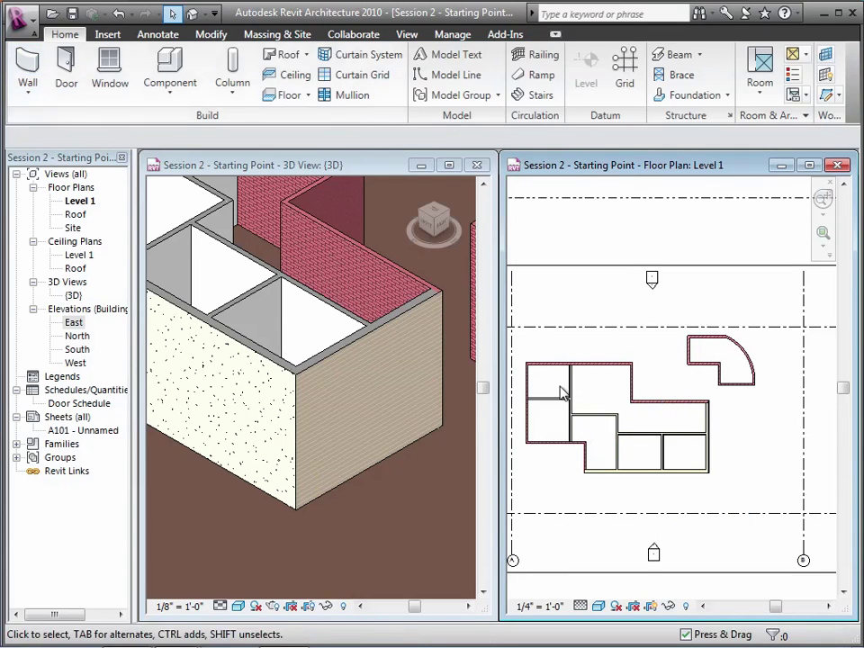
click(668, 462)
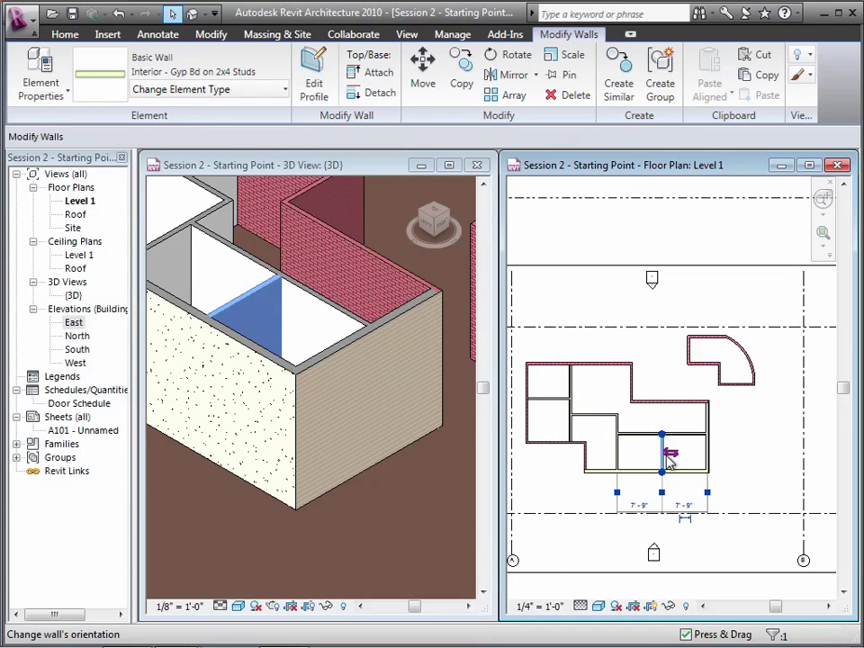
Change the left lower room's width dimension to 8'-0", then to 12'-0"
click(640, 506)
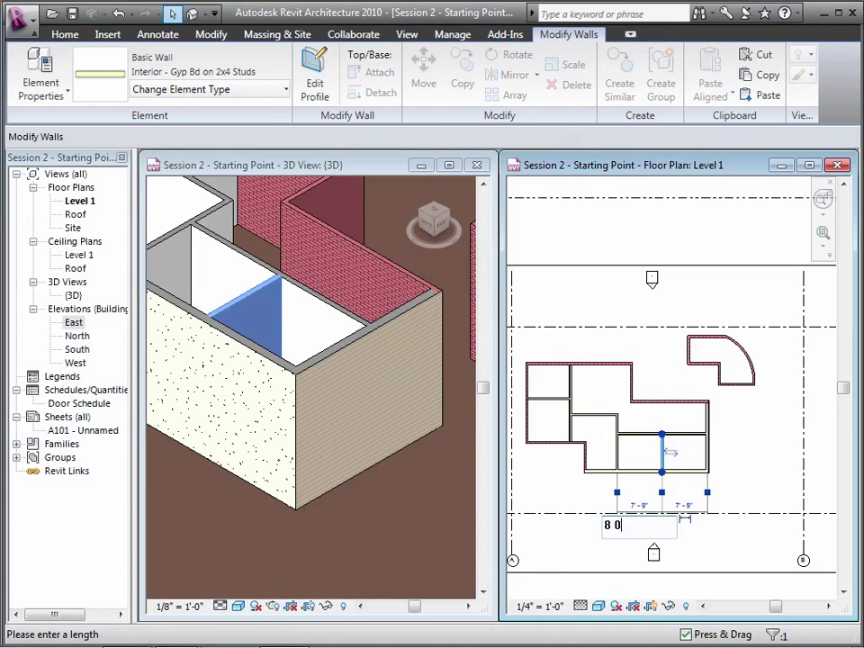
text(8 0)
key(Return)
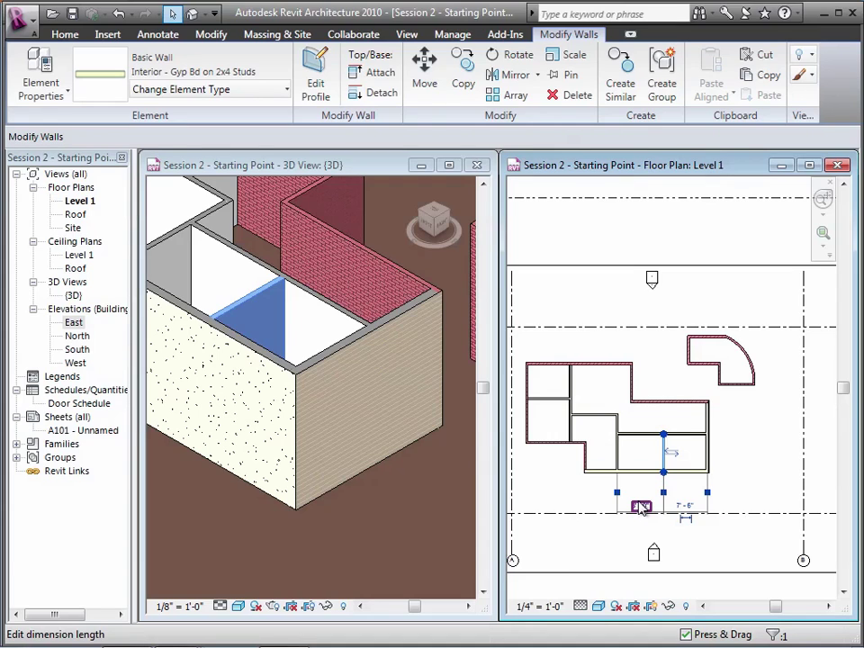
click(641, 507)
text(12)
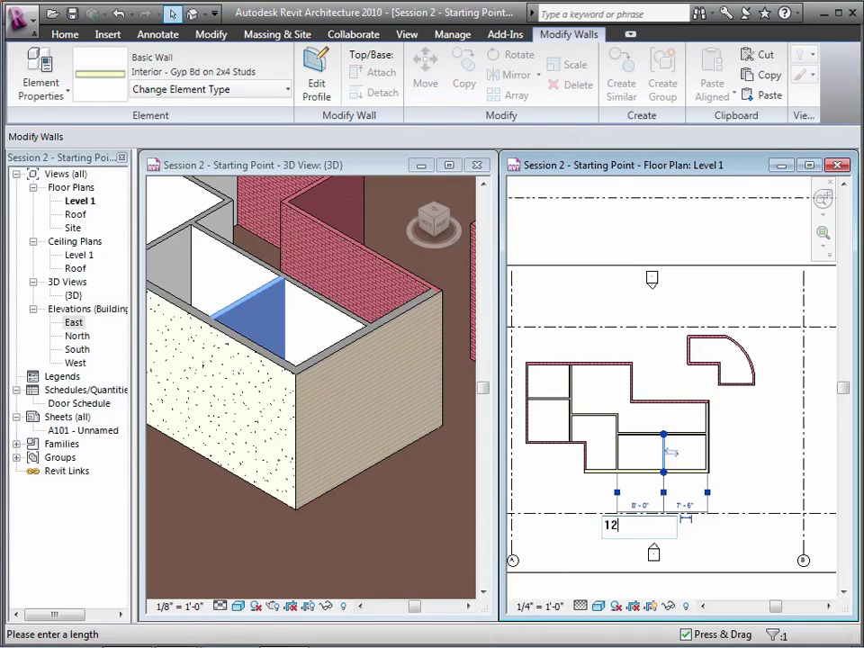
key(Return)
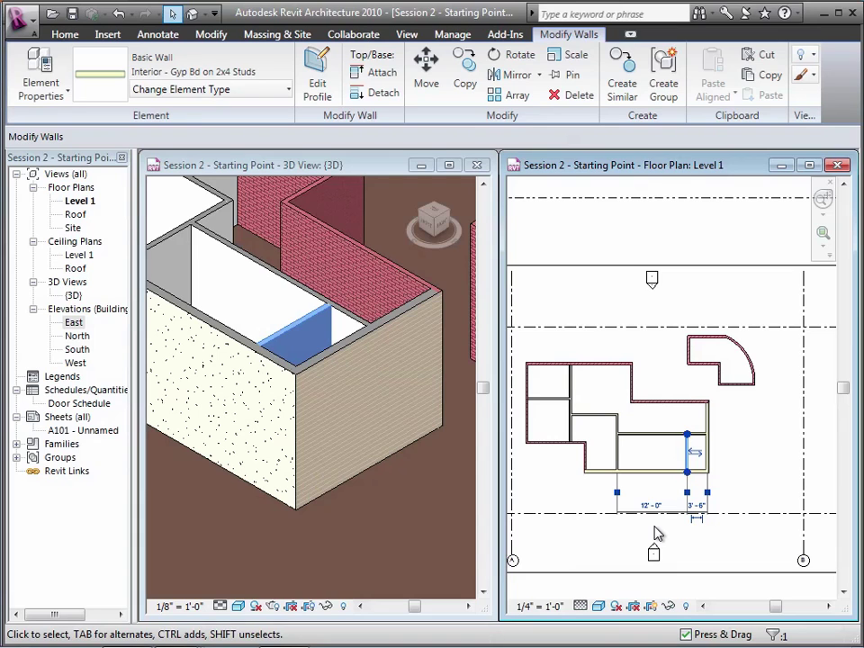
click(657, 533)
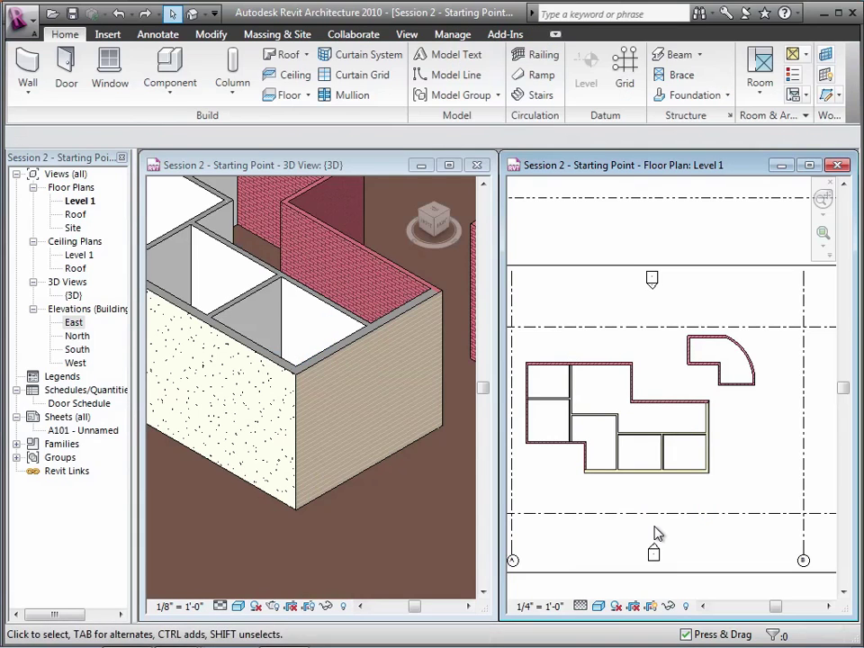
Place the vertical interior wall 12'-0" from the right wall
click(618, 452)
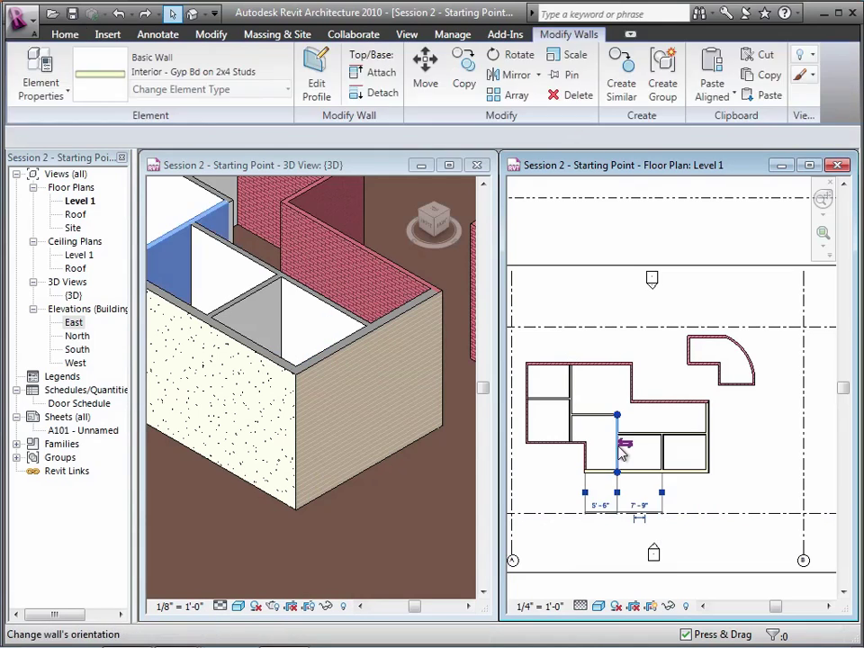
click(651, 511)
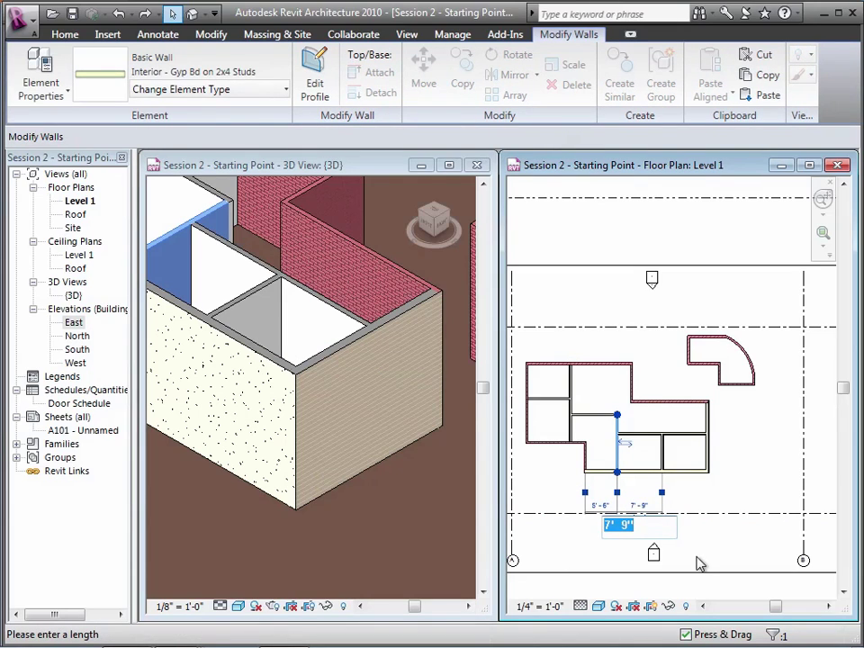
text(12)
key(Return)
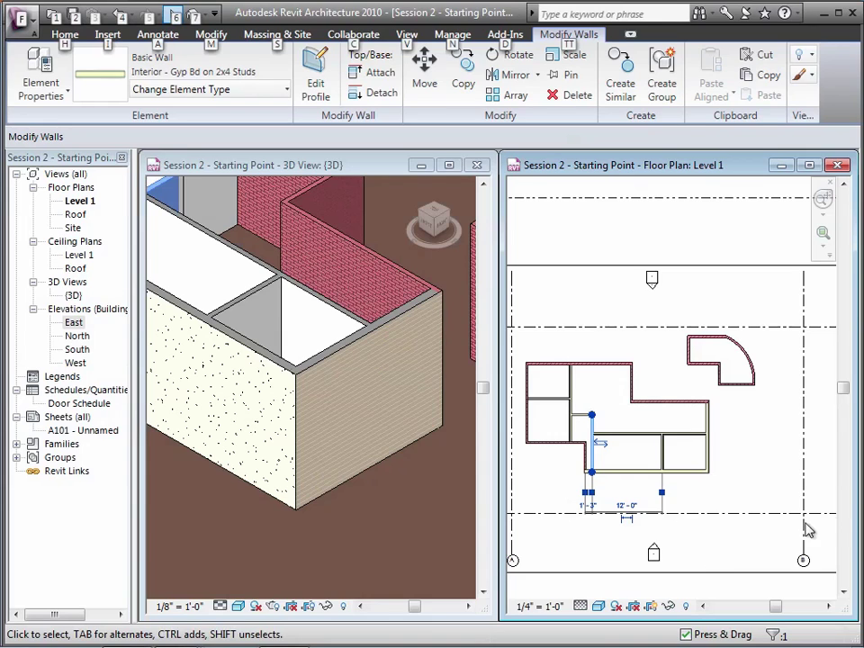
Drag grid line A toward the middle of the plan
click(757, 464)
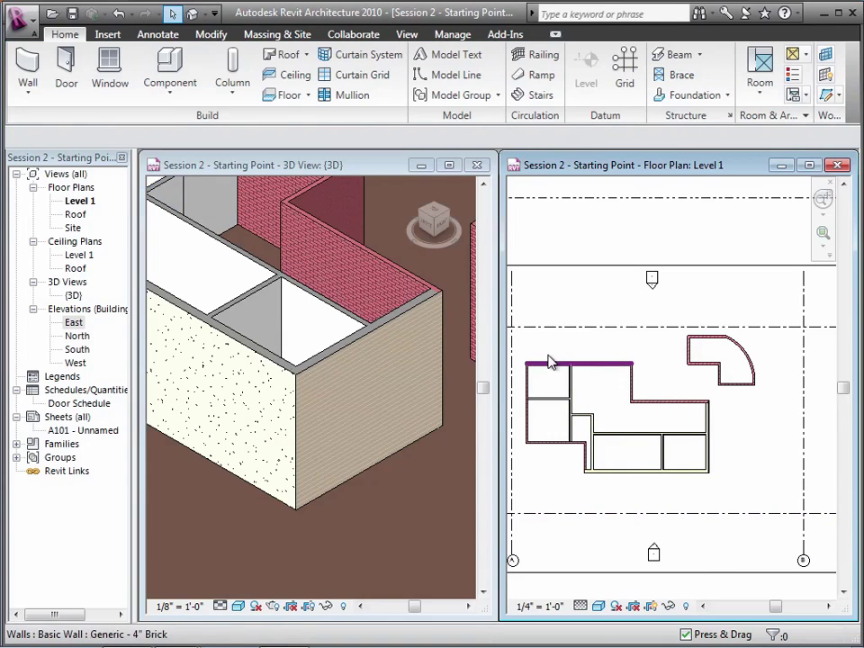
drag(515, 354, 651, 452)
click(655, 448)
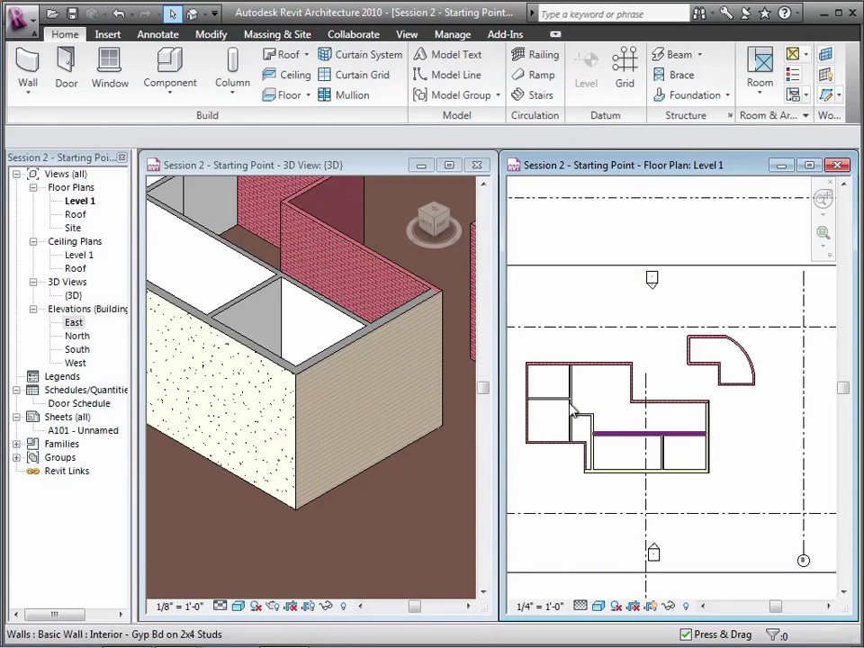
Delete the curved wall
drag(518, 342, 779, 503)
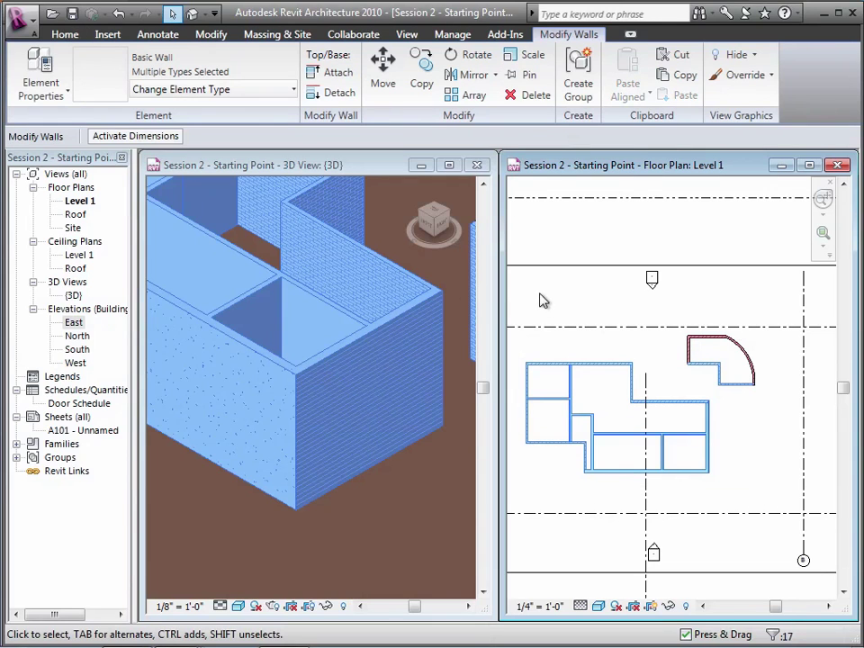
click(698, 306)
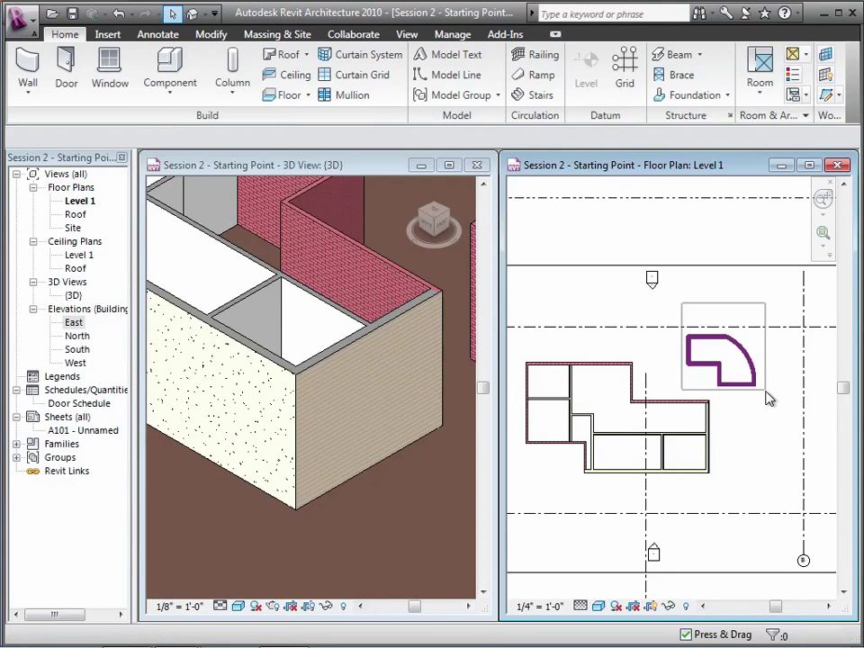
click(767, 398)
key(Delete)
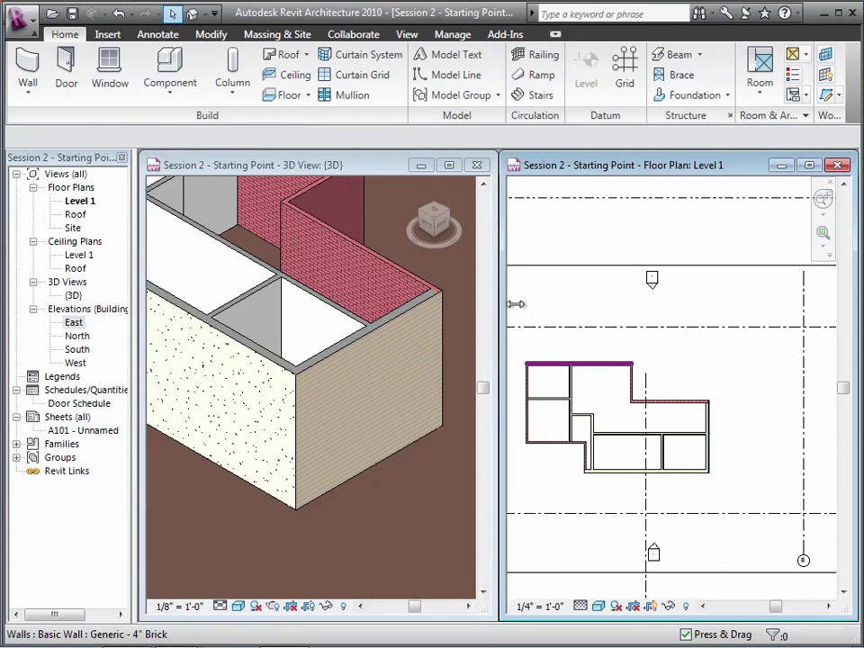
Move all remaining walls of the plan up and to the right
drag(515, 307, 725, 503)
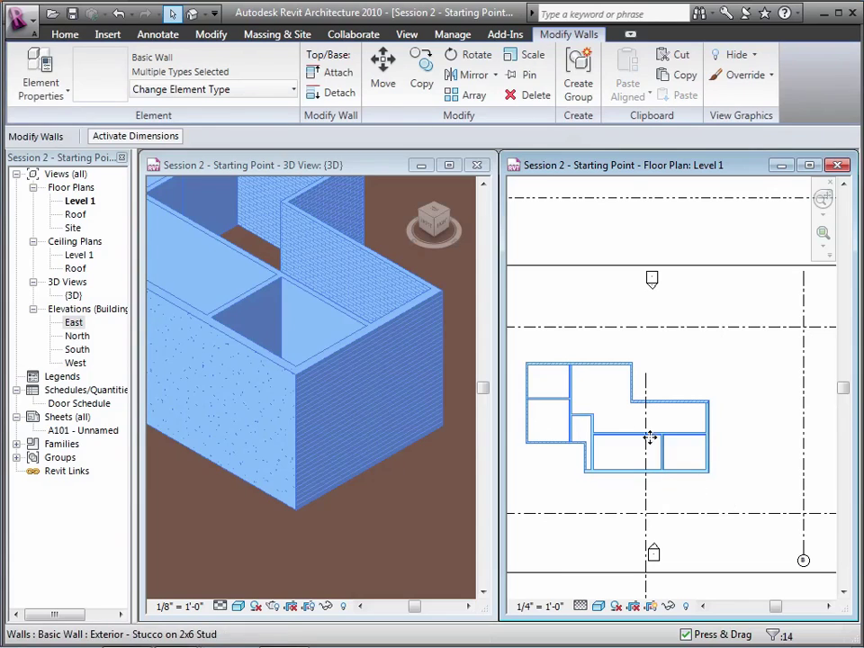
drag(634, 436, 651, 432)
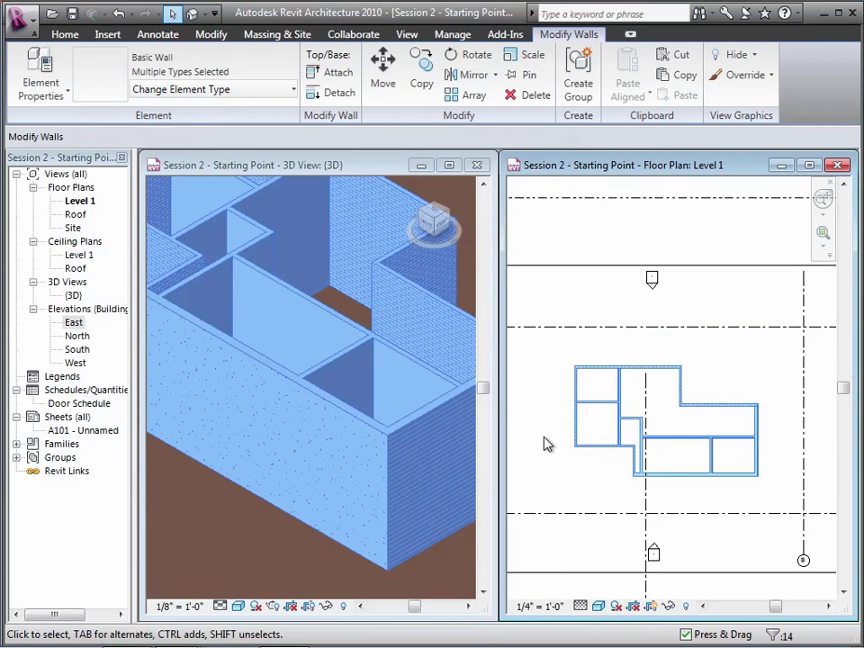
click(547, 443)
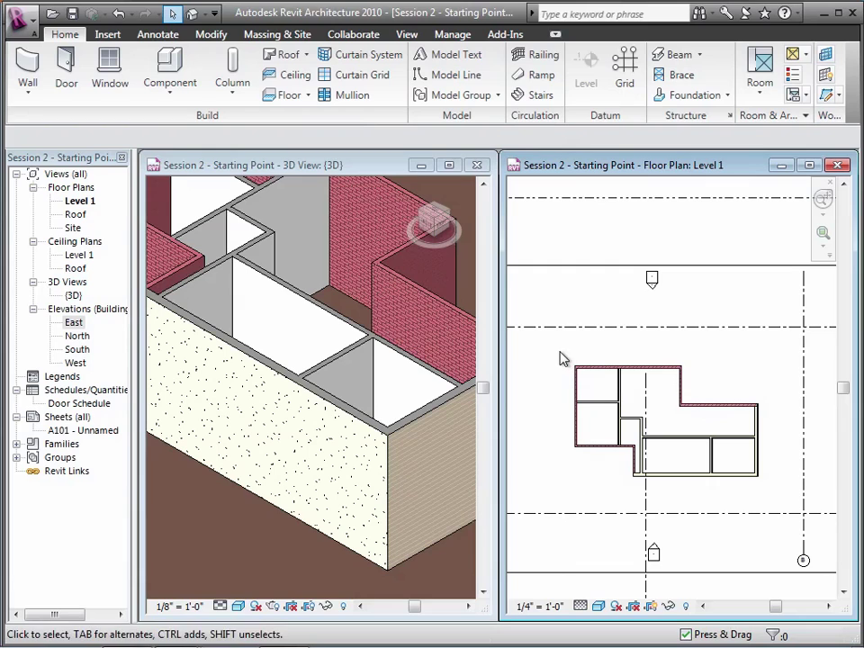
Drag the short lower interior wall right so the rooms measure about 7'-6" and 7'-9"
drag(559, 352, 765, 492)
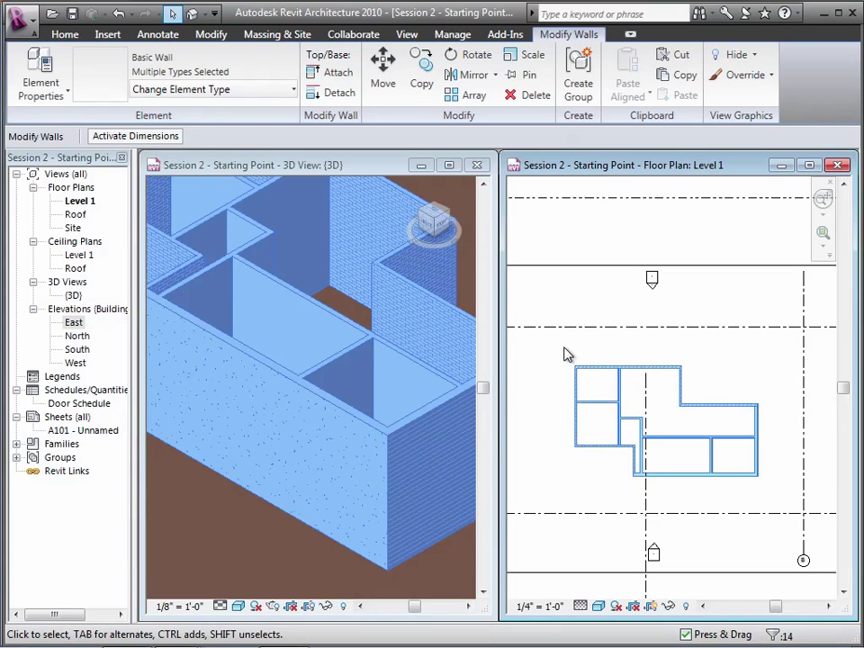
key(Escape)
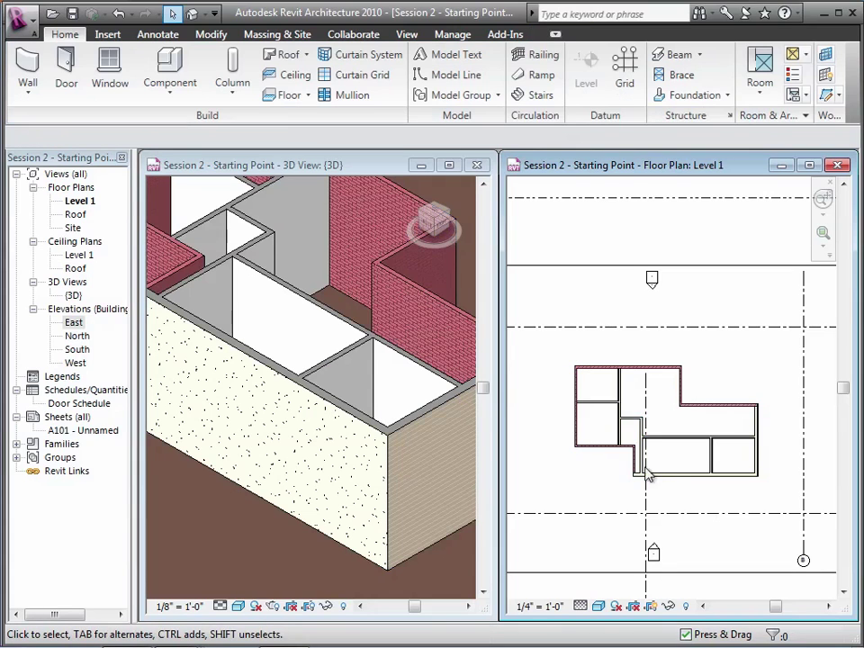
click(642, 464)
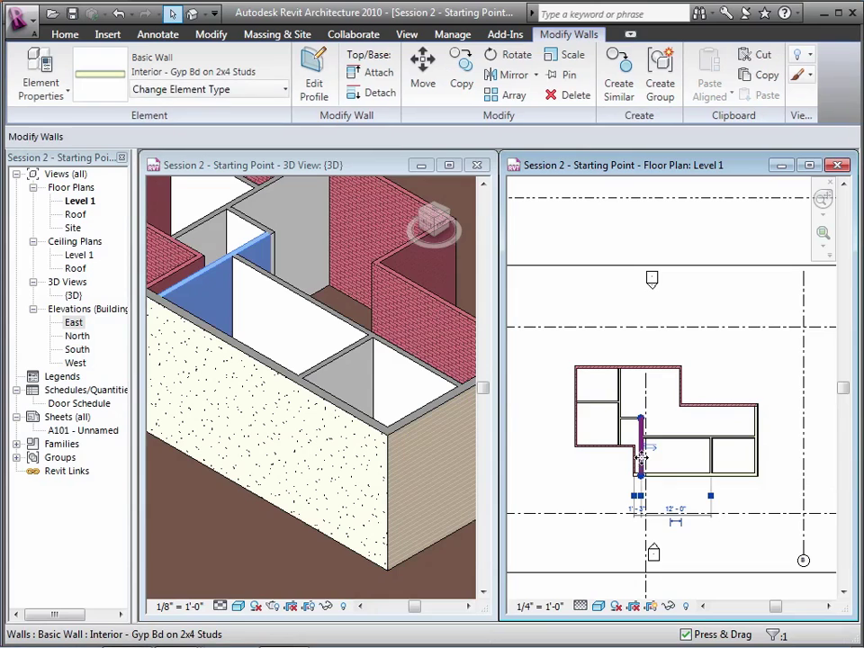
drag(640, 463, 671, 457)
click(589, 510)
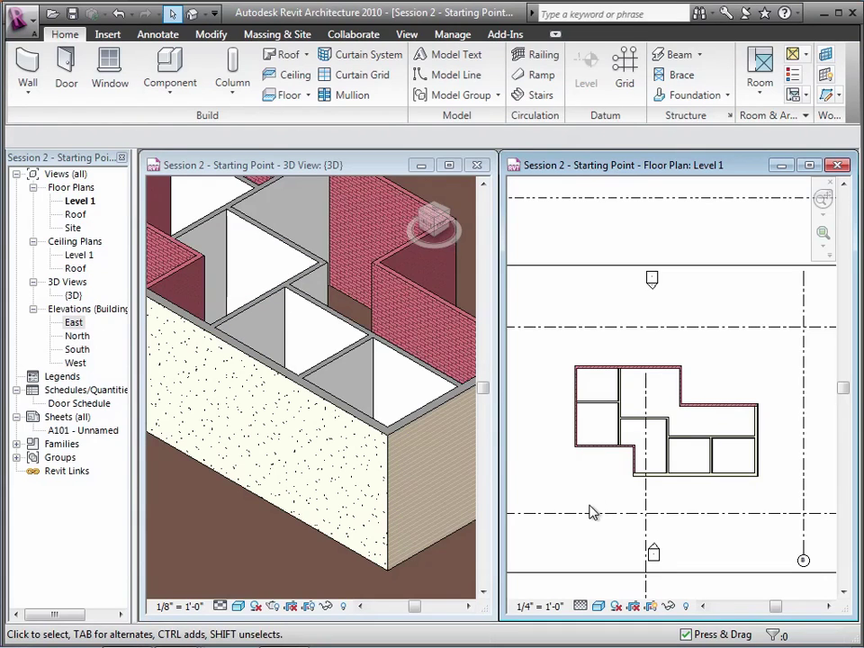
click(710, 461)
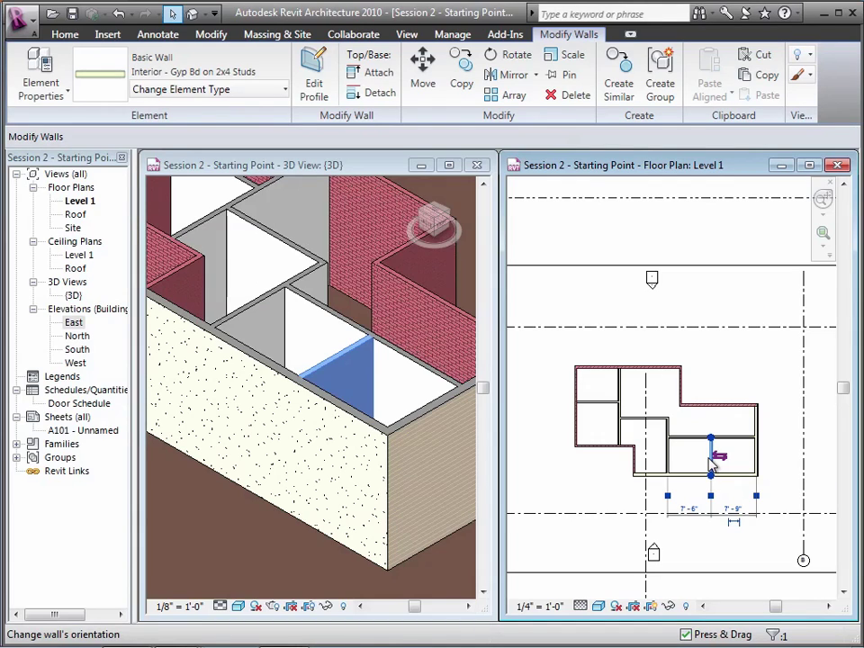
Make the lower-right room-width dimension permanent and zoom in on those rooms
click(735, 526)
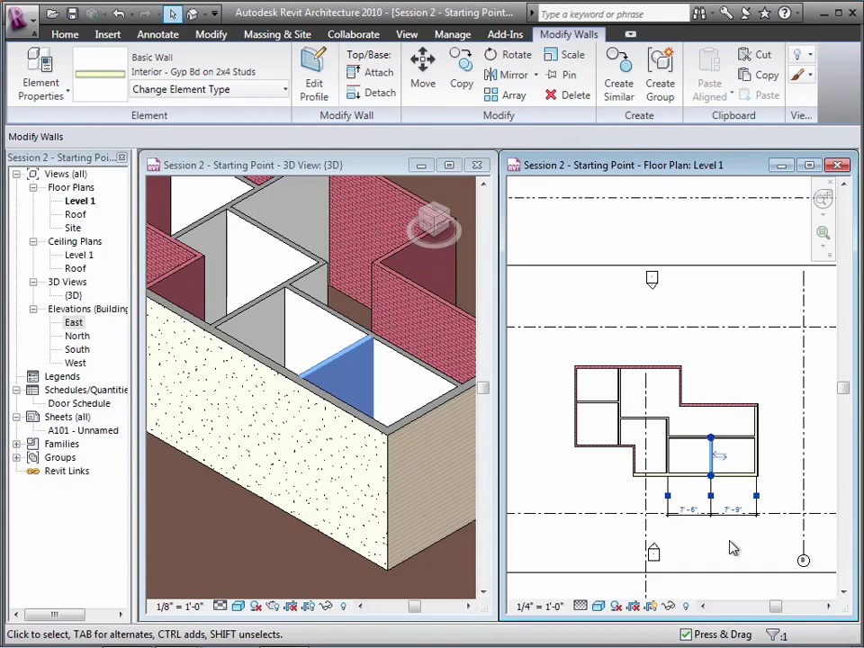
click(731, 547)
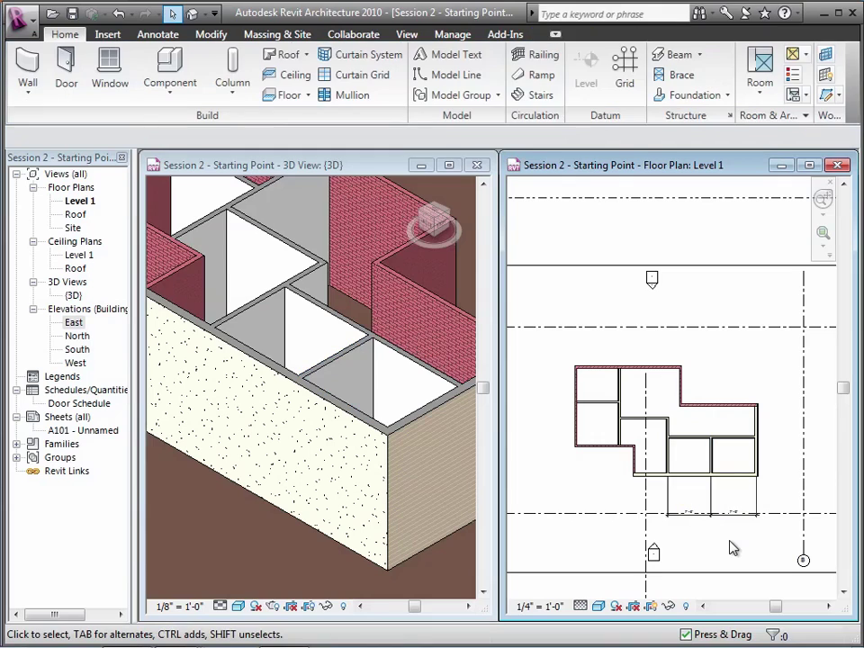
click(824, 237)
drag(656, 438, 782, 534)
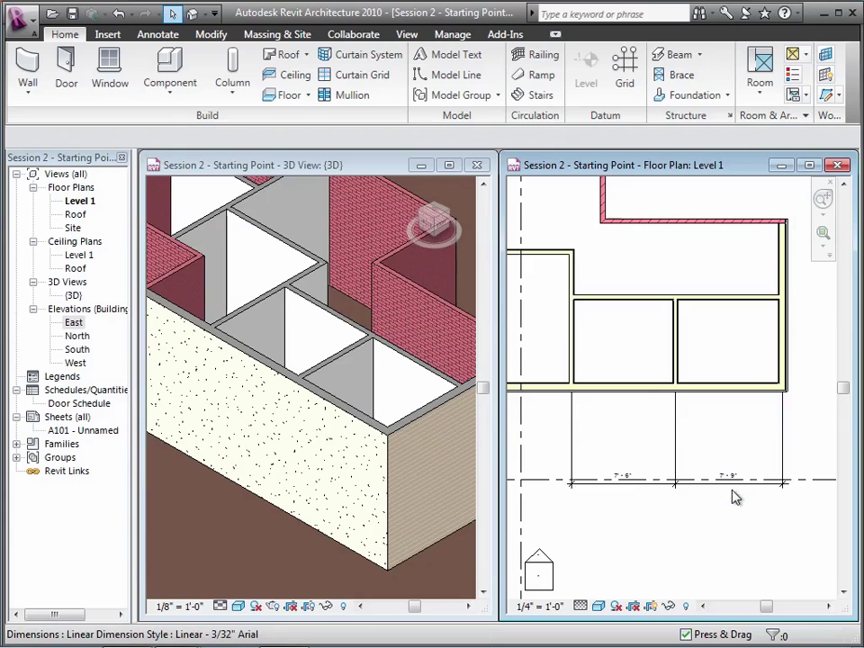
click(676, 436)
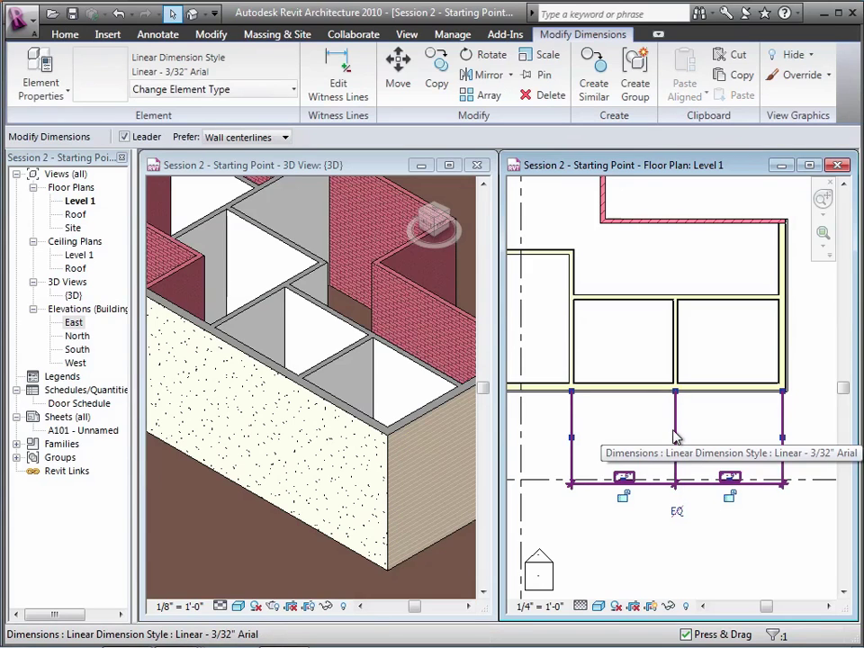
click(727, 482)
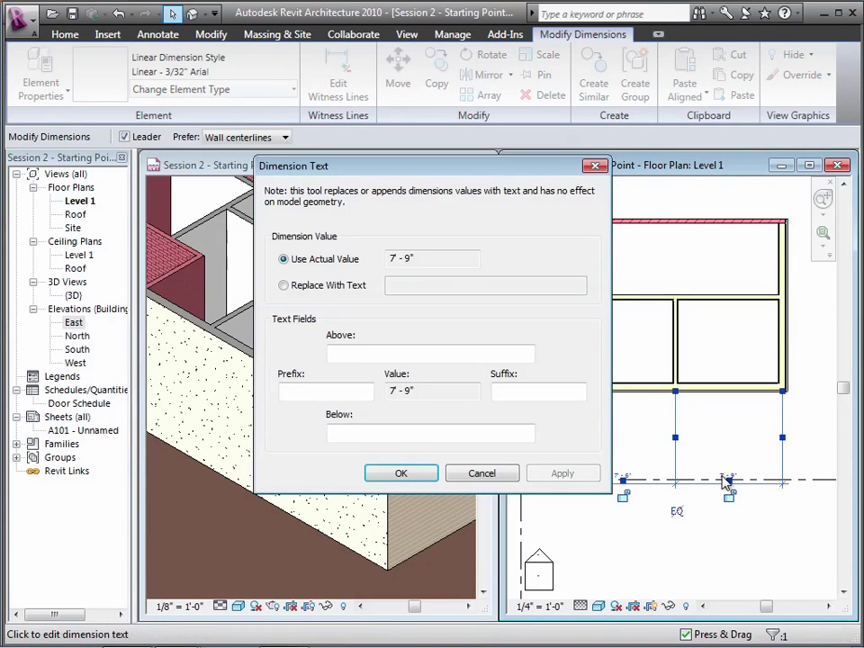
click(482, 472)
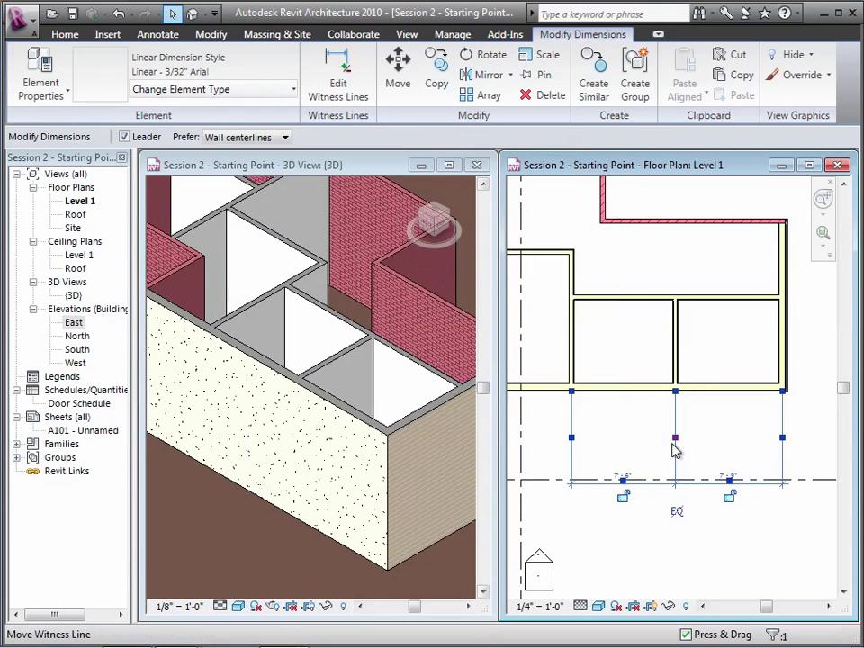
Change the right lower room's width from 7'-9" to 8'-0"
click(677, 360)
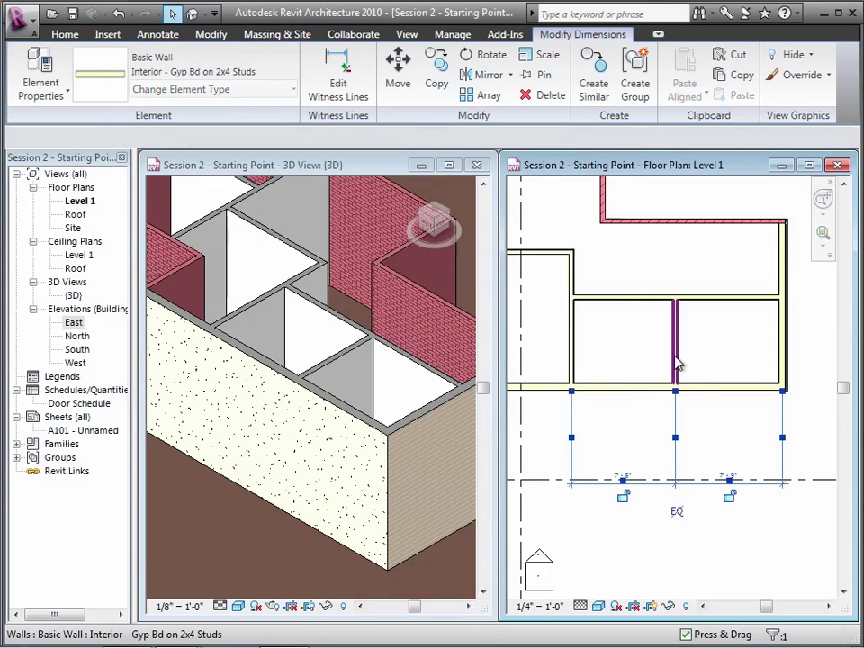
click(728, 477)
text(8)
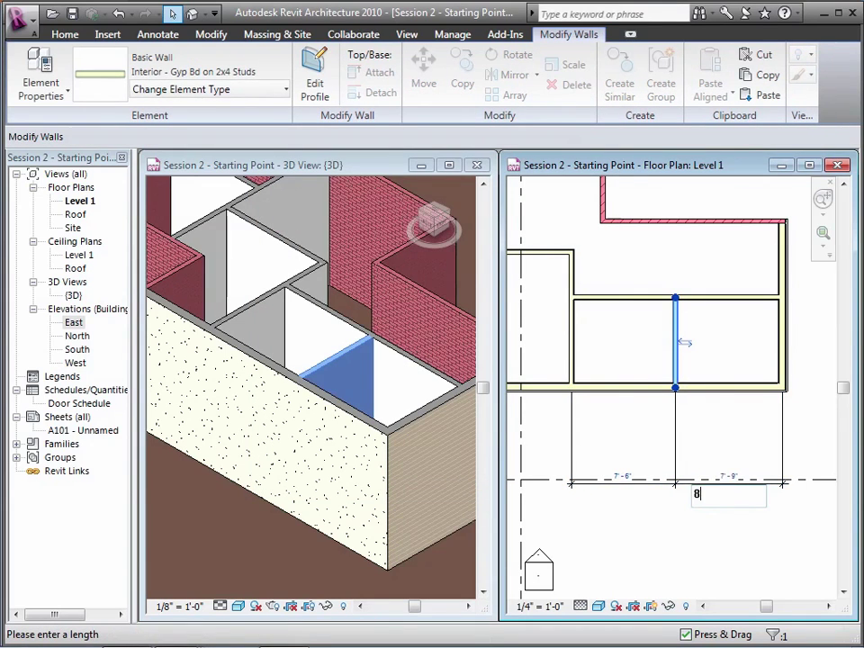
key(Return)
click(717, 544)
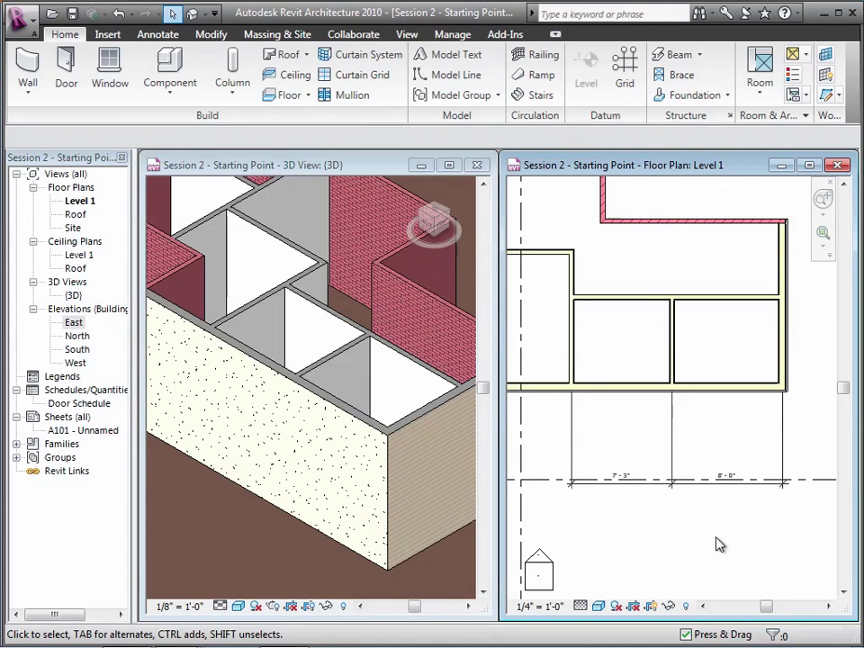
click(679, 434)
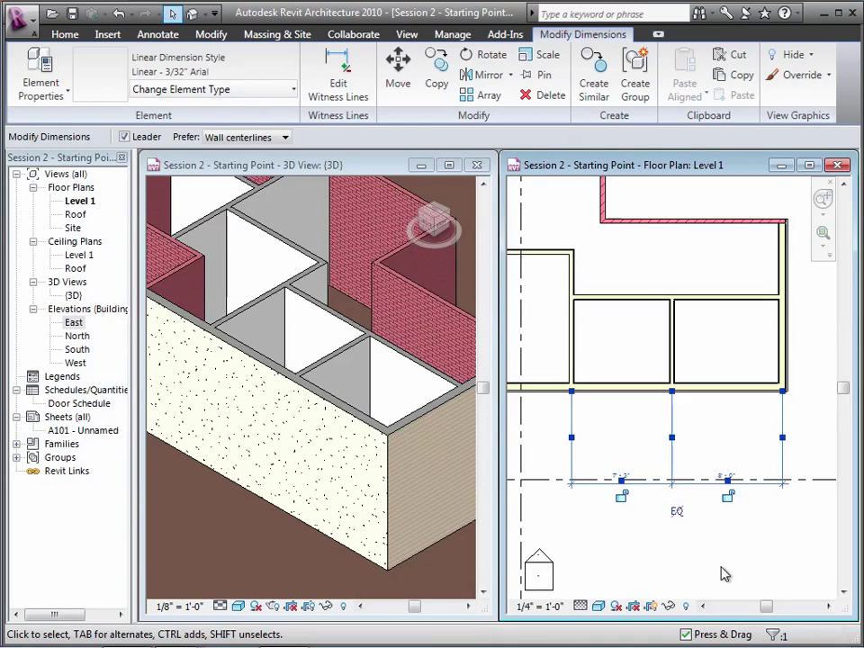
Lock the left room's width on the dimension string and nudge the middle wall left
click(621, 496)
click(622, 541)
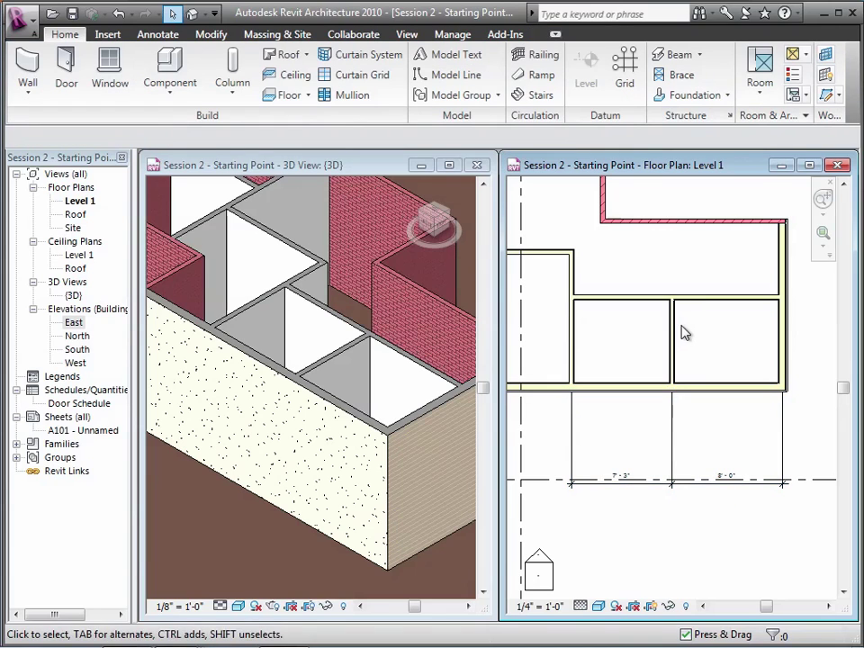
click(682, 342)
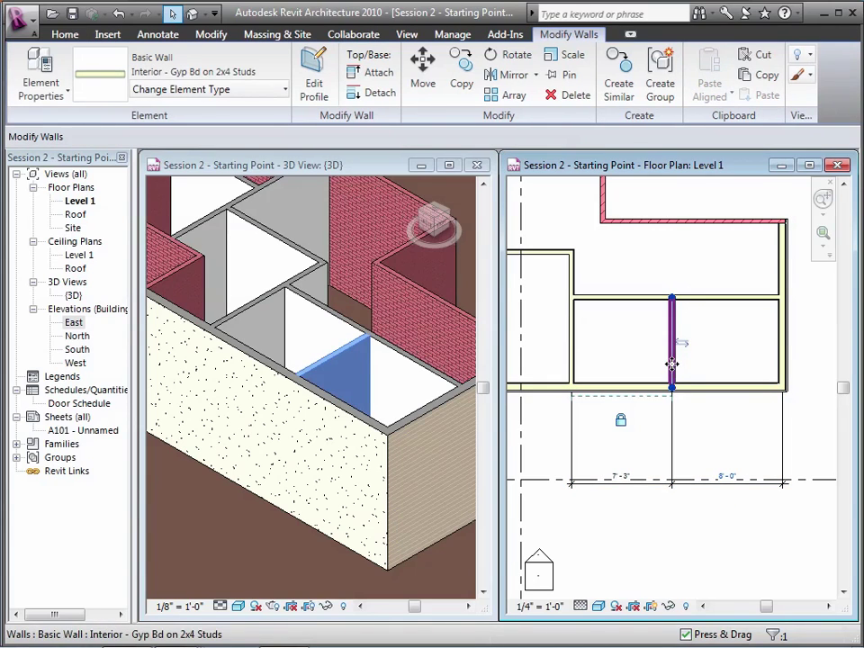
drag(653, 363, 643, 363)
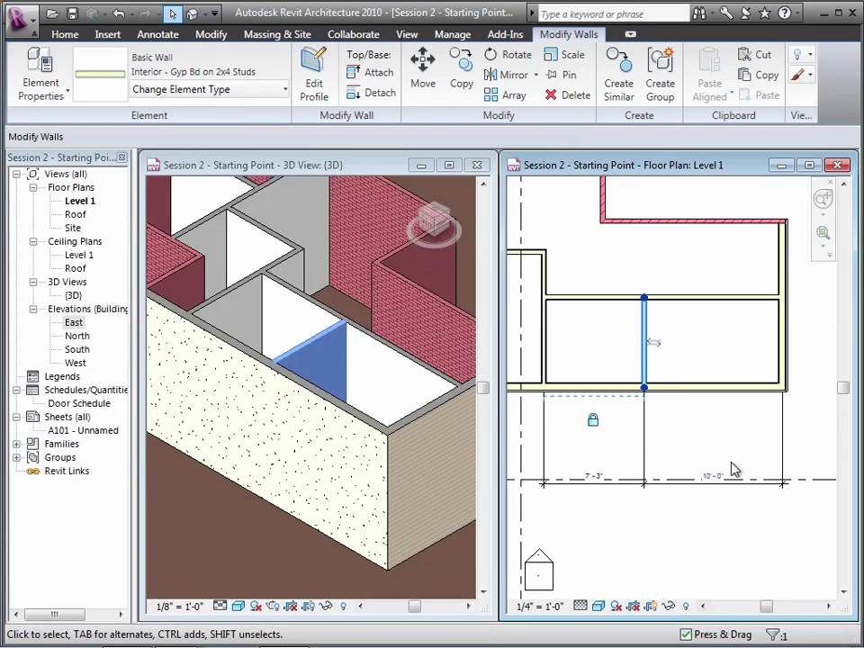
key(Escape)
Set the Gyp Bd partition 3'-0" from the wall above
click(693, 300)
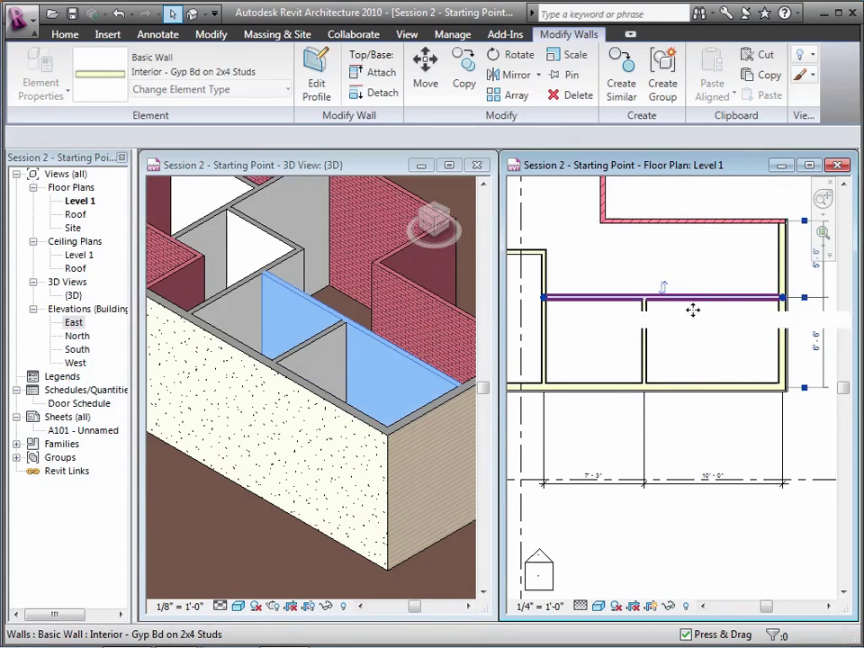
click(817, 265)
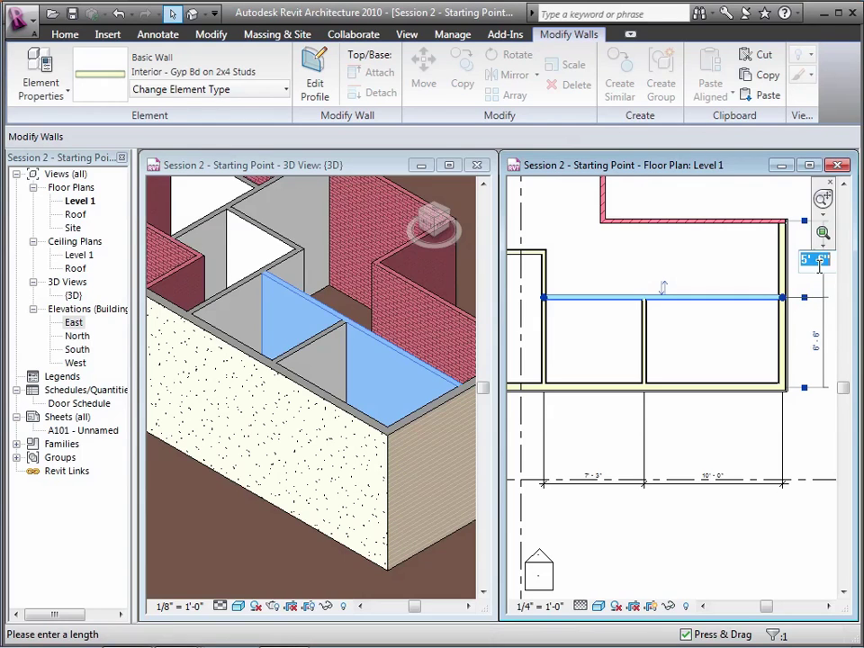
text(3 0)
key(Return)
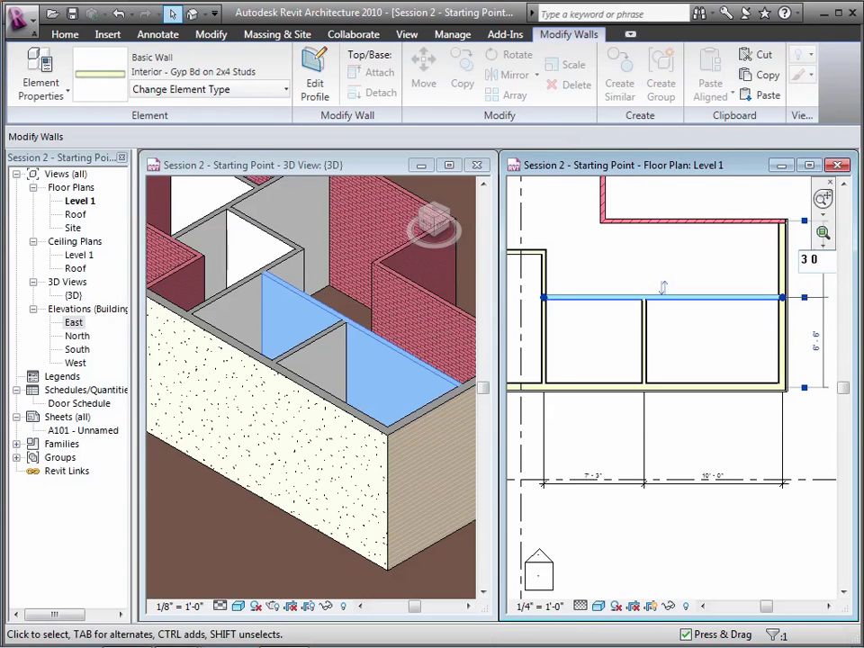
click(708, 290)
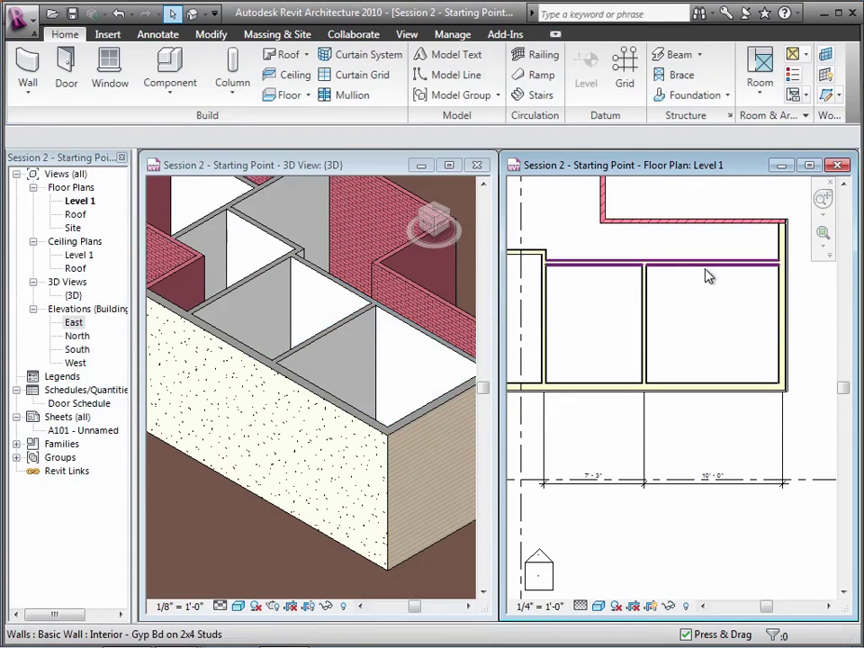
click(710, 266)
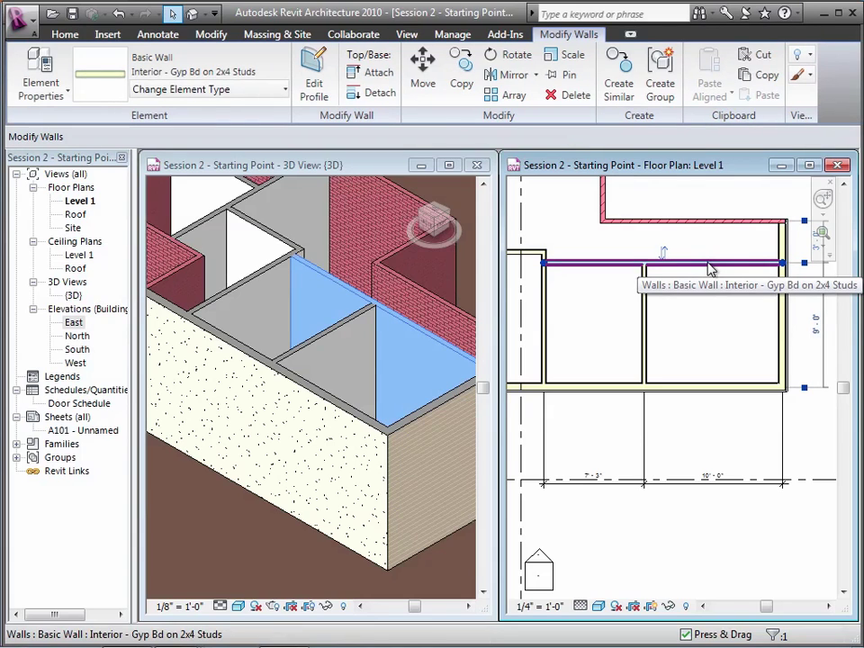
Use Move to shift the east-room partition 1'-8" downward, then zoom to fit
click(419, 69)
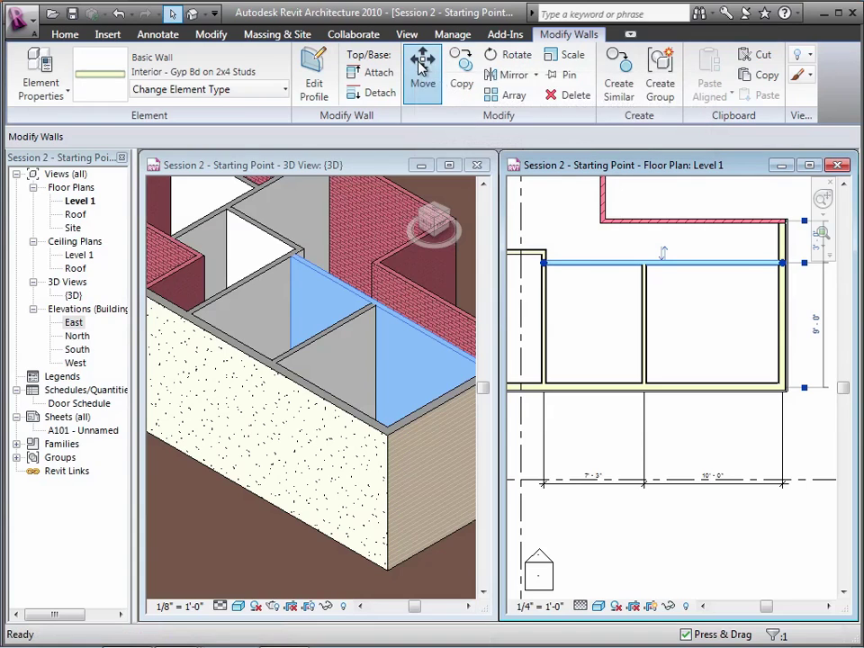
click(717, 264)
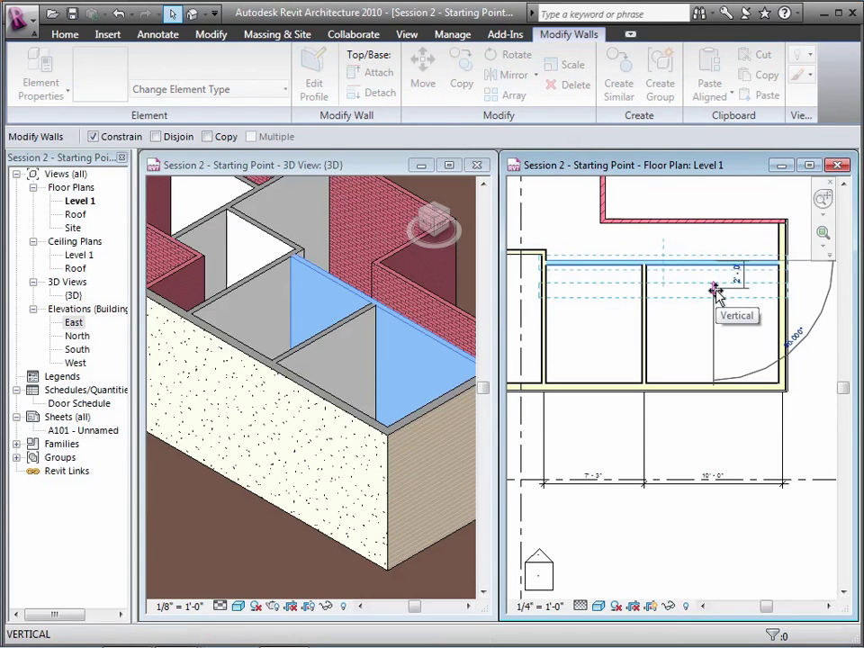
text(1 8)
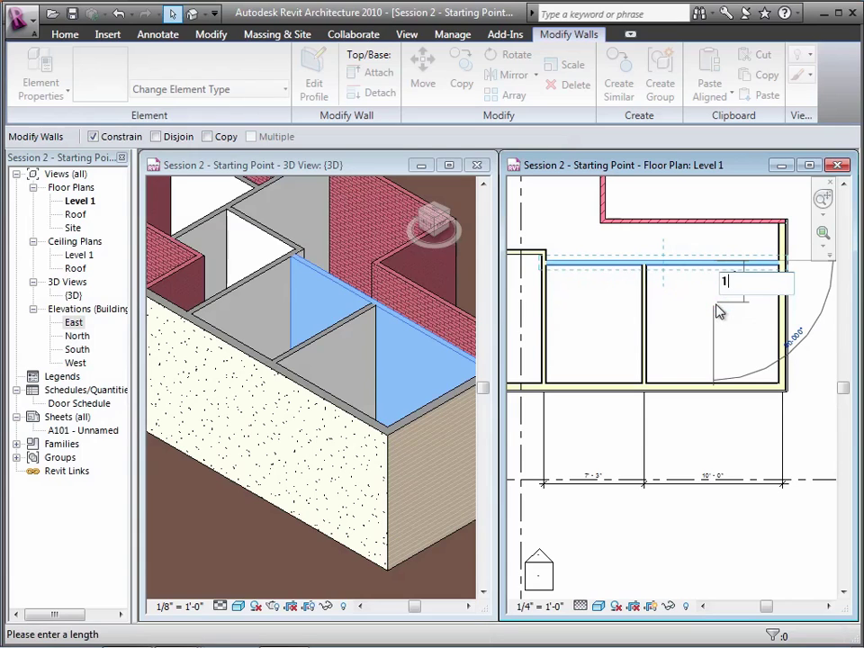
key(Return)
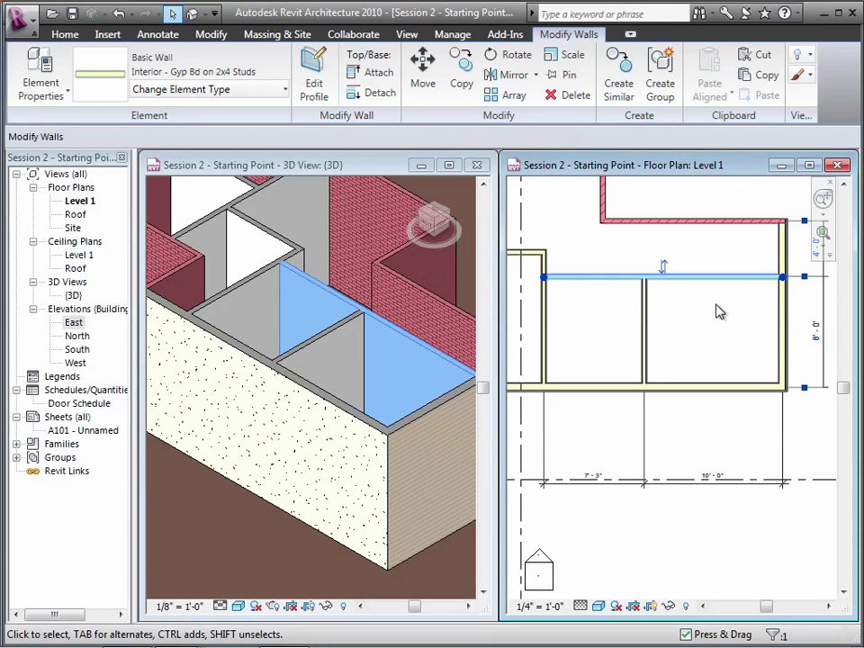
click(707, 530)
key(z)
key(f)
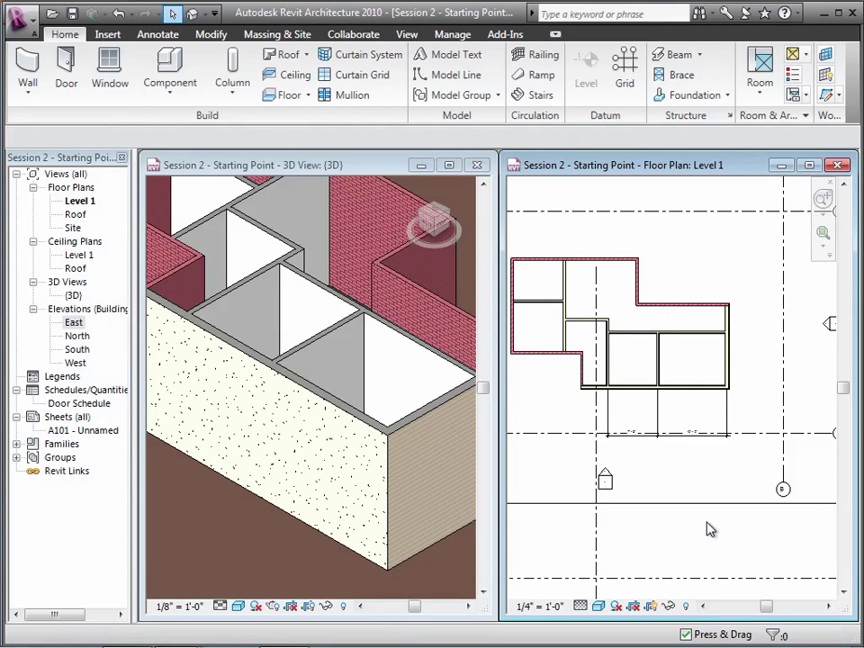
In the 3D view, change the front stucco wall's type to Curtain Wall: Storefront
key(z)
key(f)
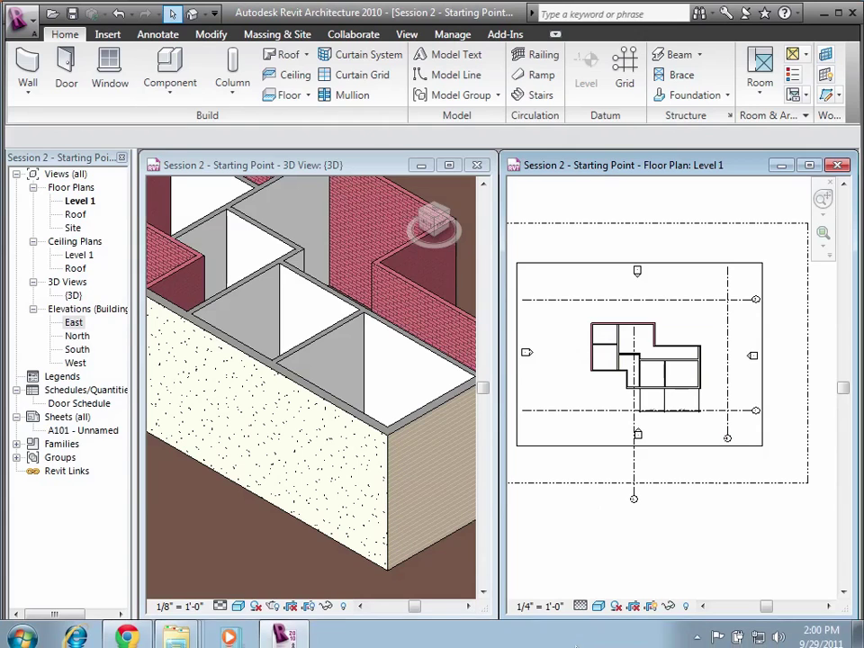
click(442, 569)
key(z)
key(f)
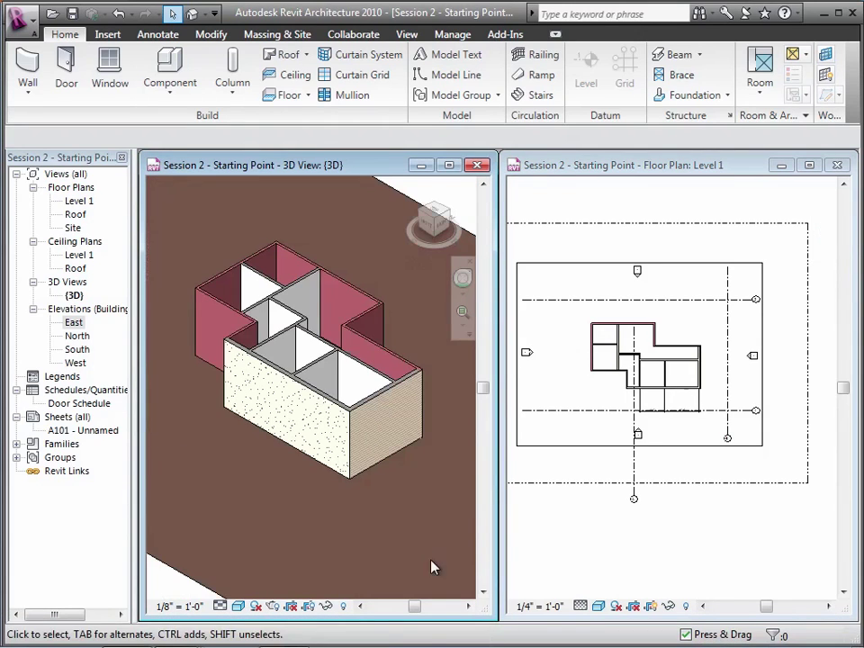
click(317, 399)
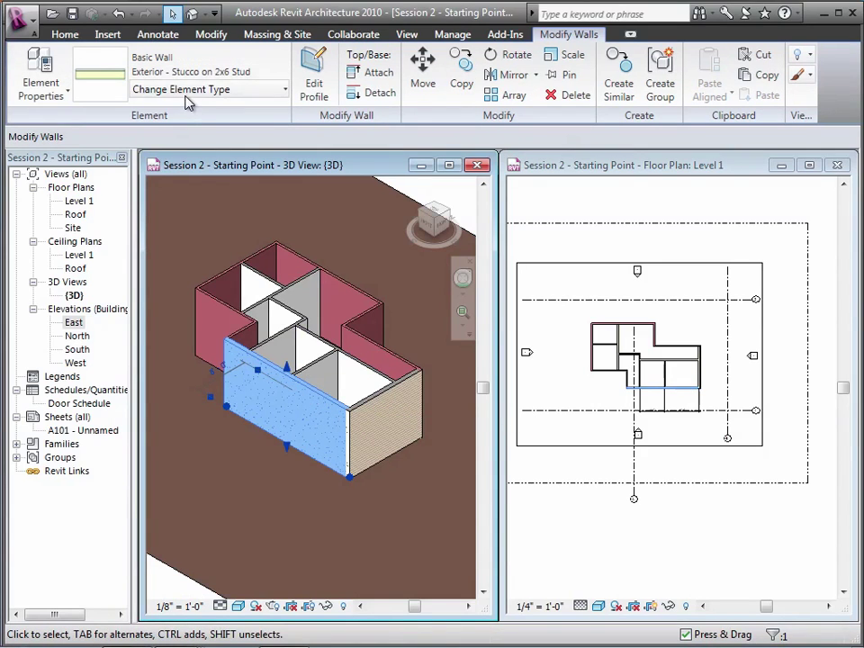
click(188, 93)
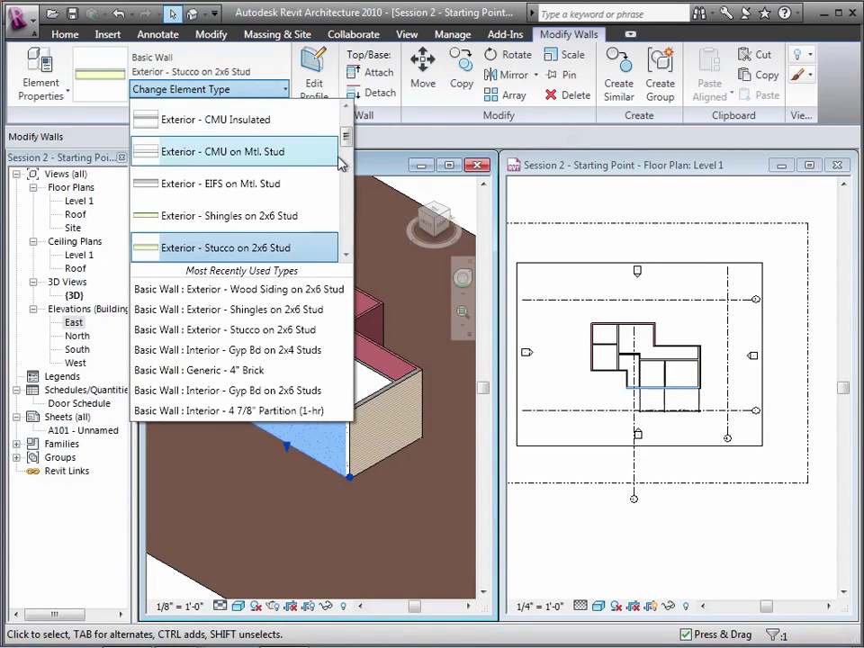
drag(351, 158, 349, 235)
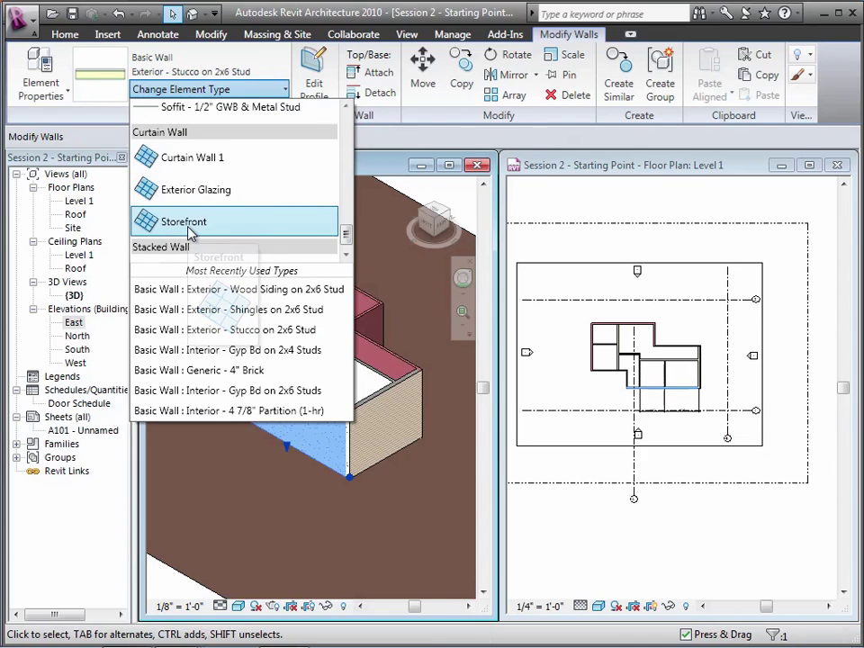
click(189, 222)
key(Escape)
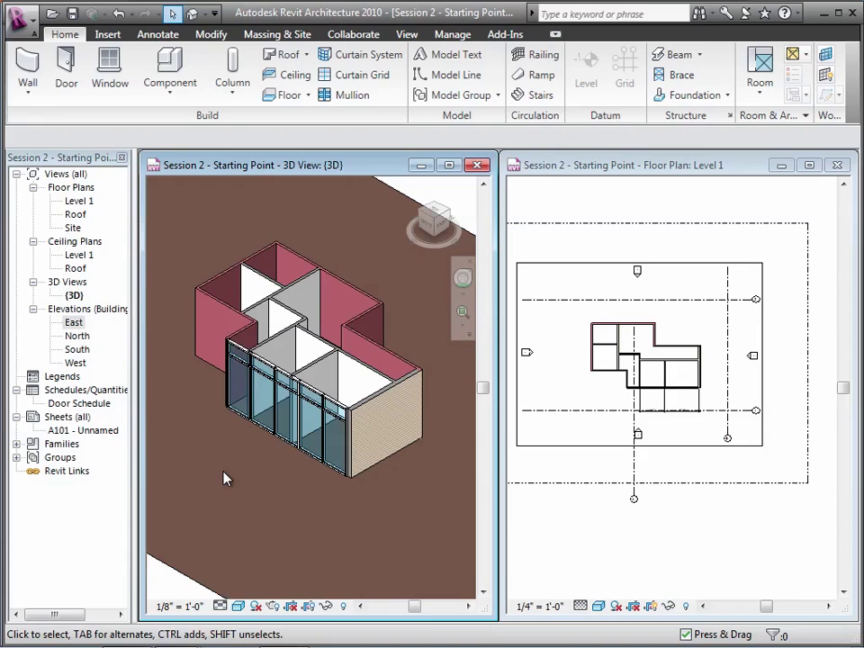
click(255, 419)
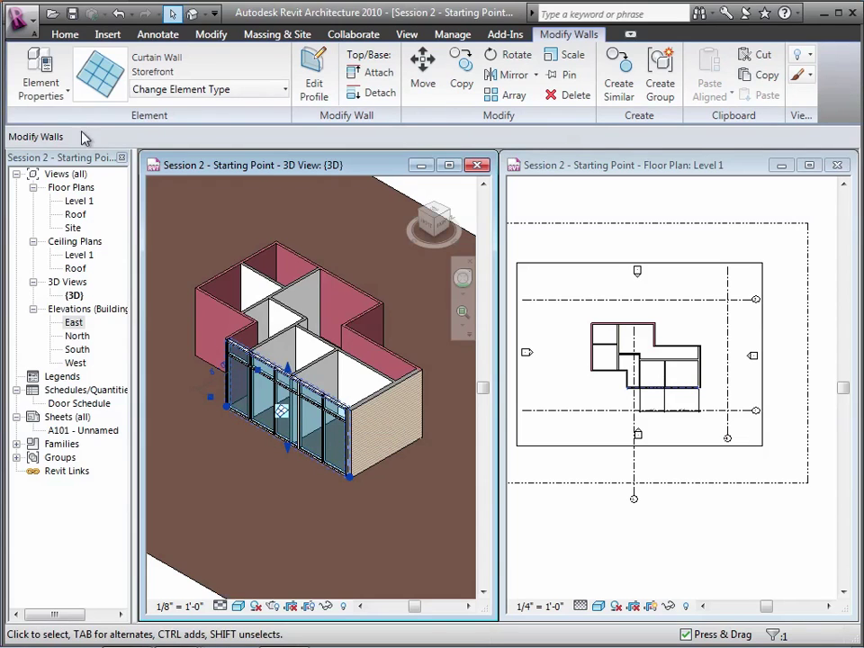
Set the storefront's Vertical Grid Pattern Angle instance property to 15°
click(45, 93)
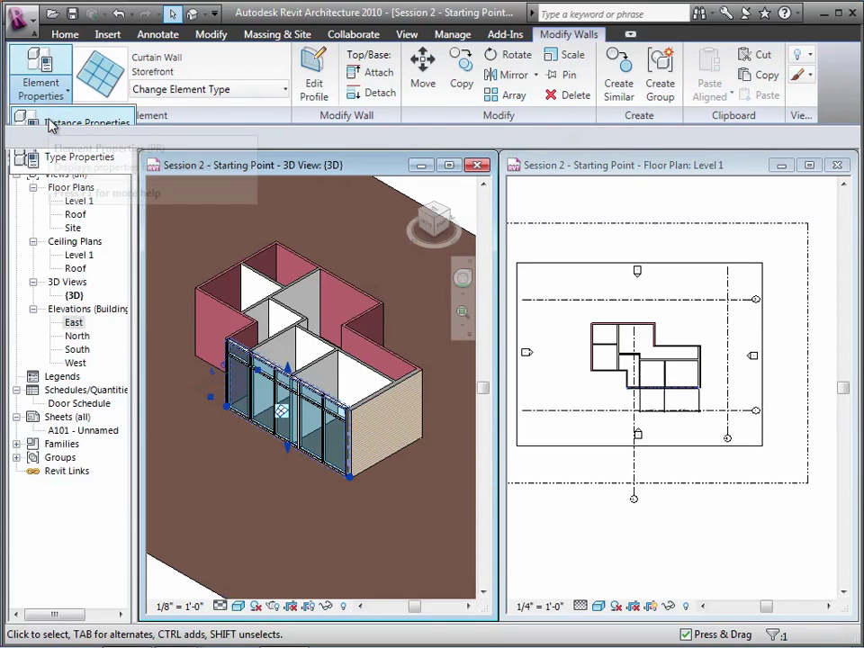
click(52, 124)
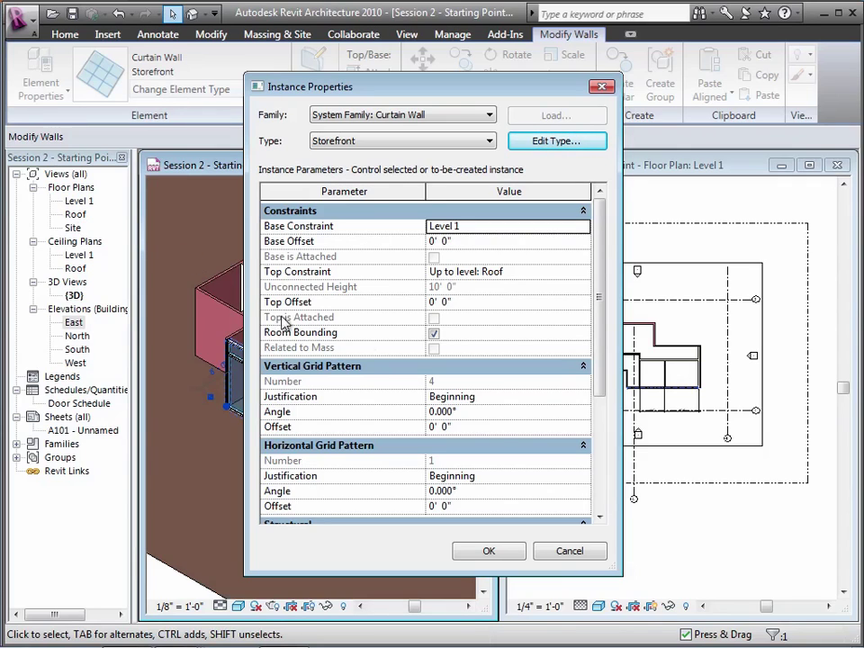
click(459, 411)
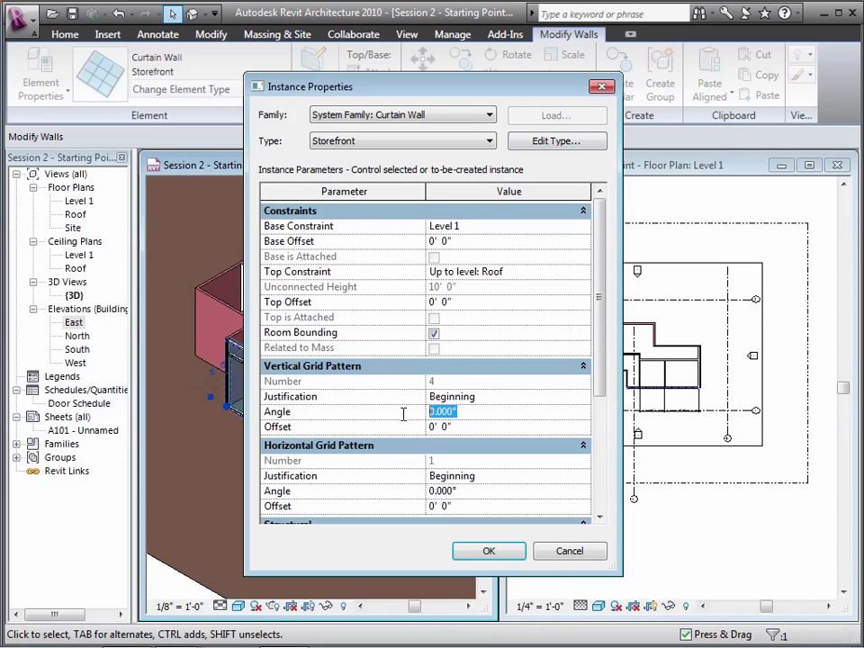
text(15)
key(Tab)
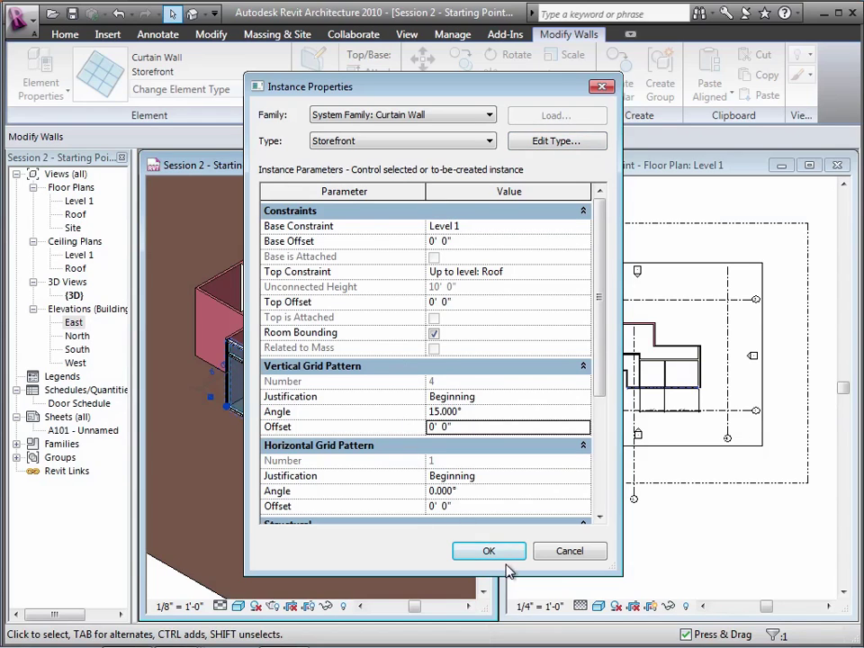
click(501, 554)
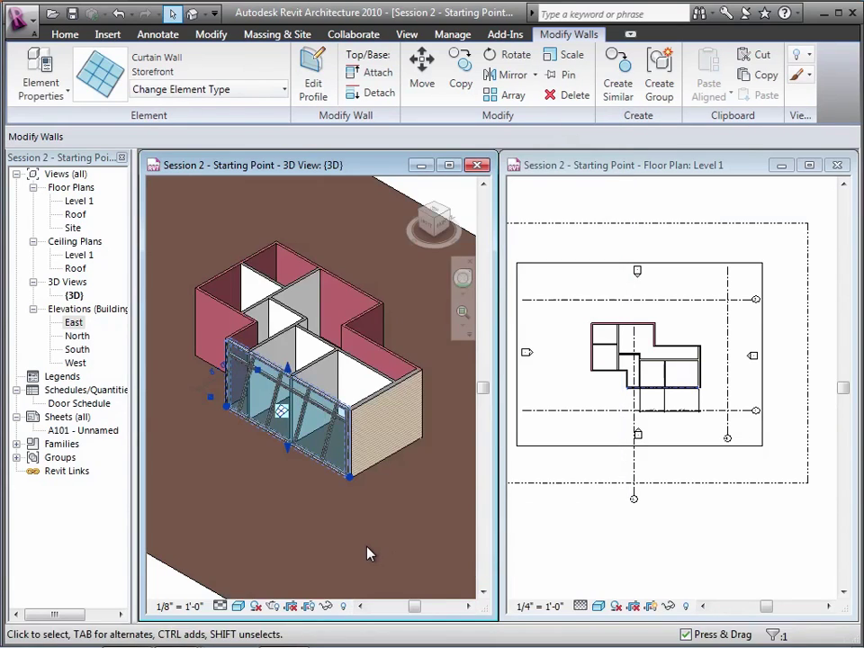
click(367, 554)
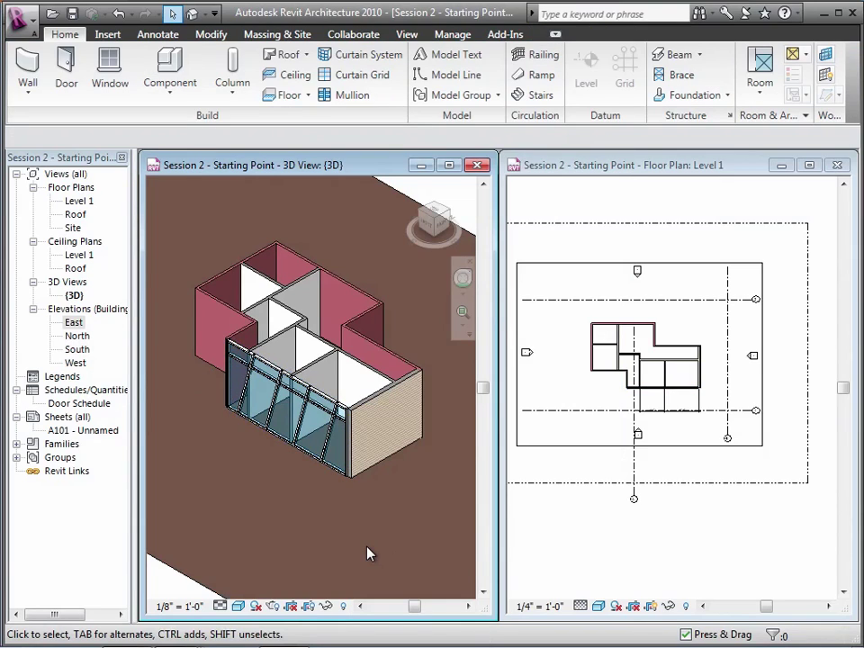